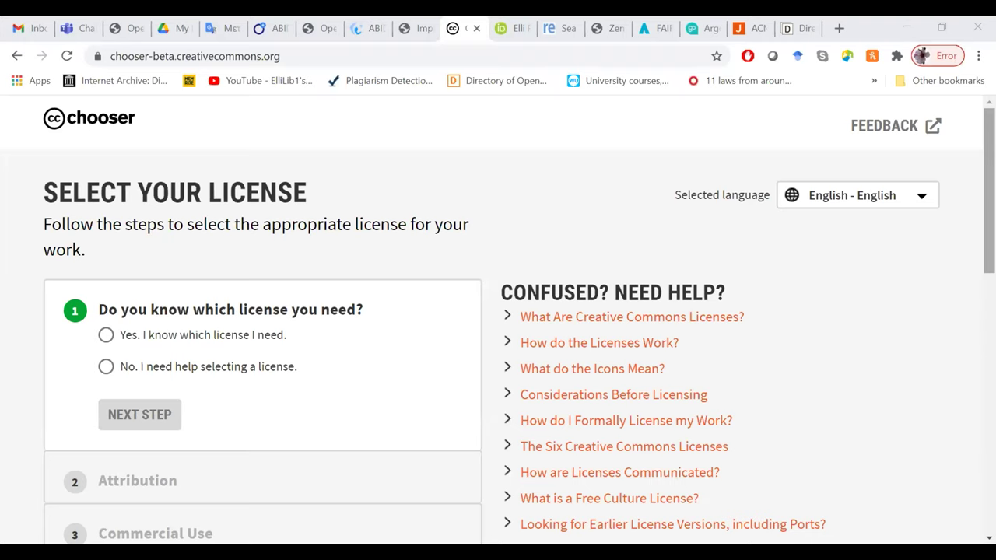
- Answer that help is needed selecting a license and proceed to the attribution question
scroll(498, 311, down, 1)
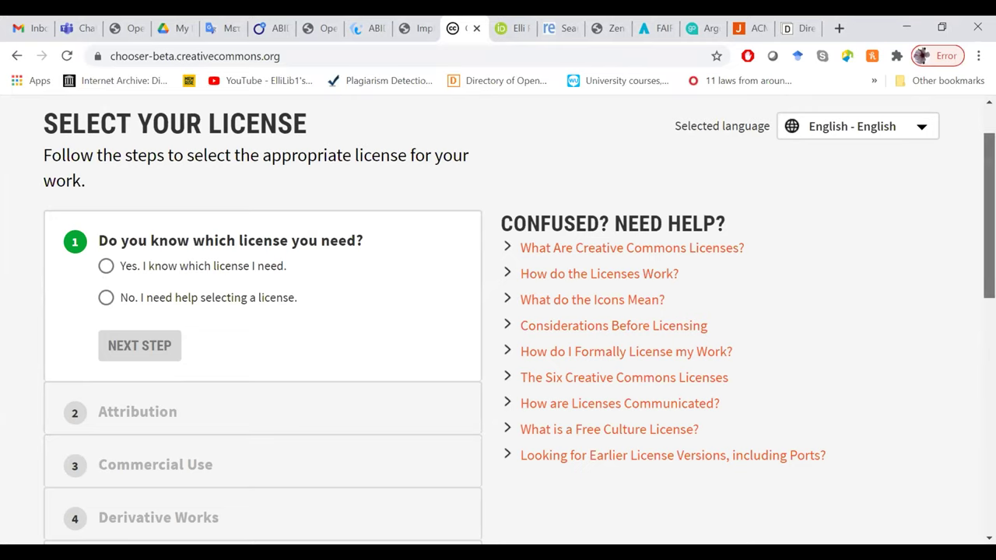
scroll(990, 218, down, 1)
scroll(245, 303, down, 3)
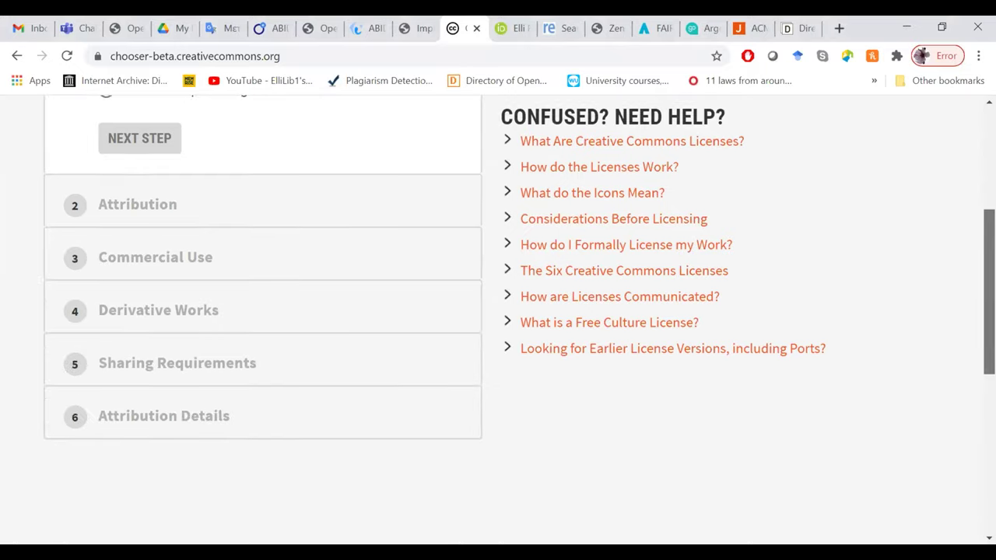
scroll(245, 303, up, 2)
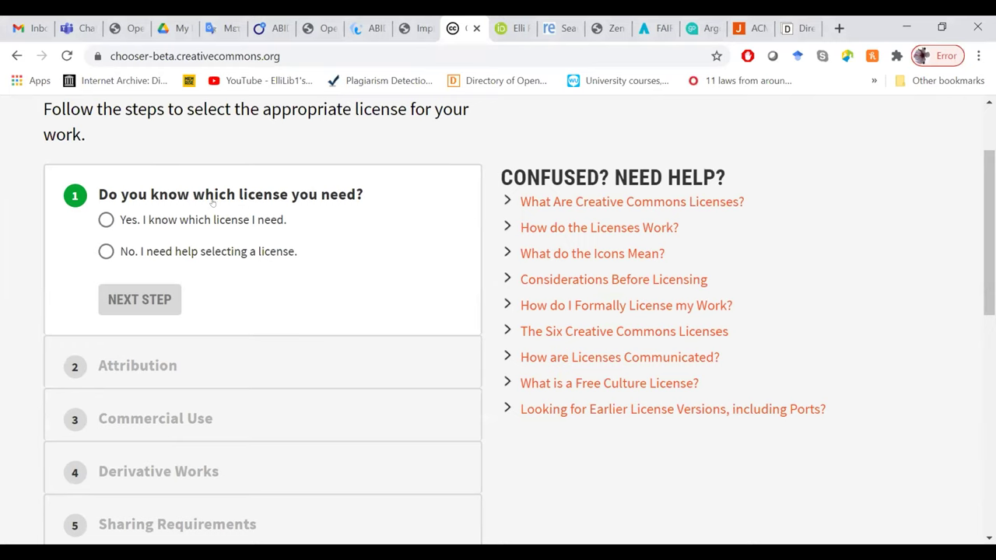
click(106, 252)
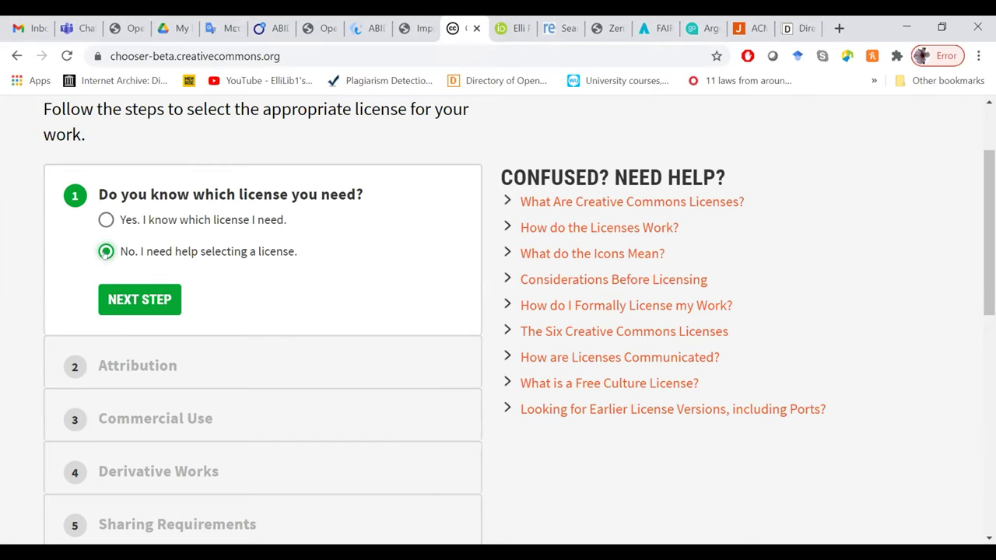
click(137, 298)
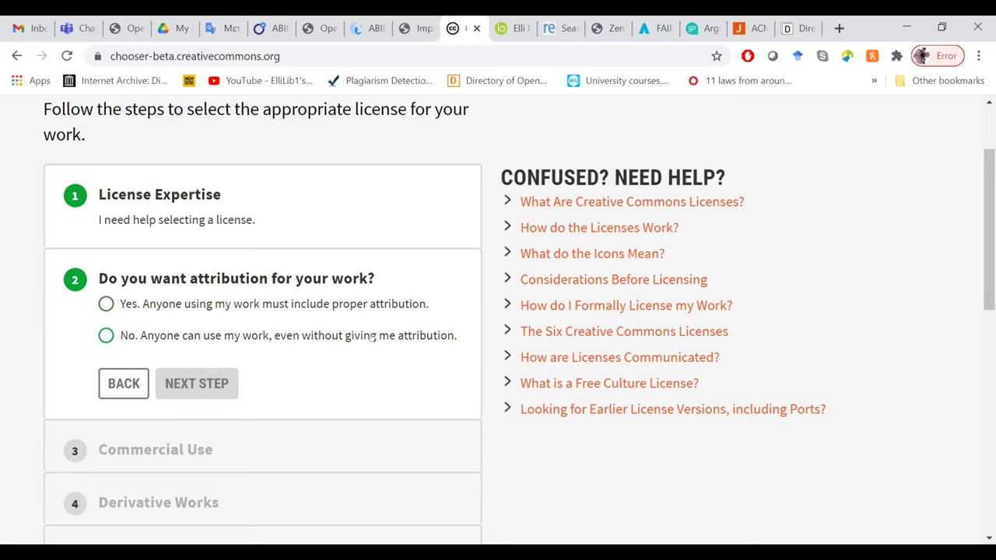
- Require proper attribution from anyone using the work and allow others to use it even for commercial purposes
click(105, 303)
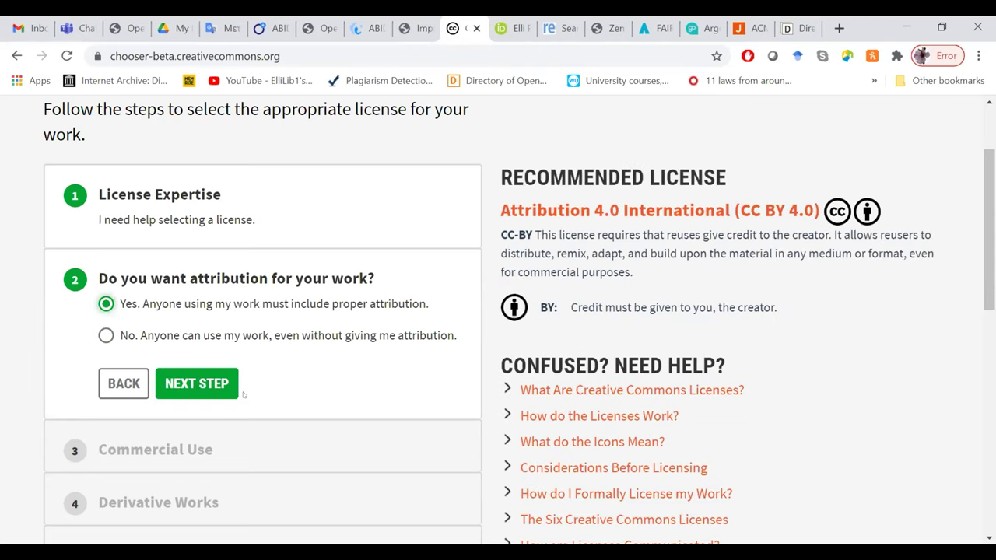
click(203, 384)
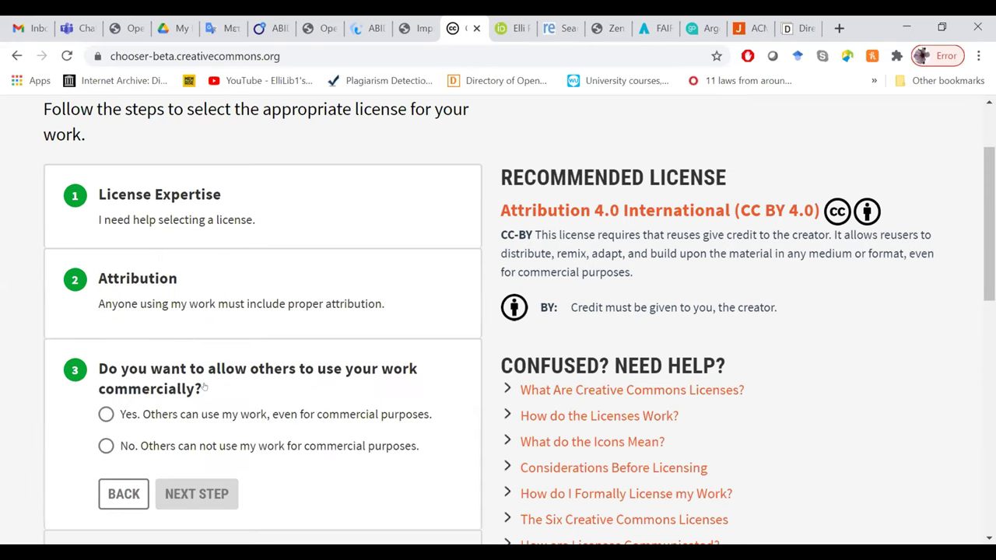
scroll(987, 254, down, 2)
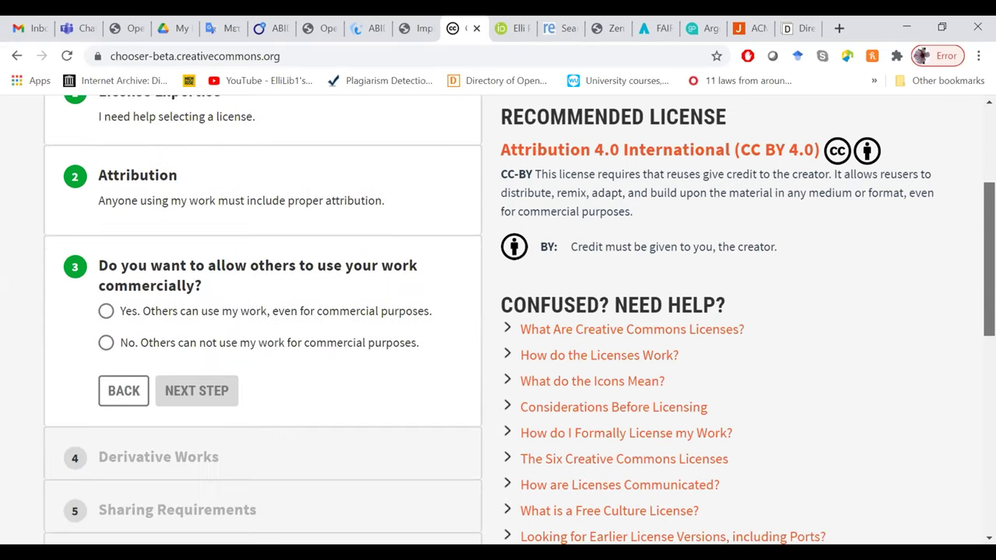
scroll(235, 270, down, 1)
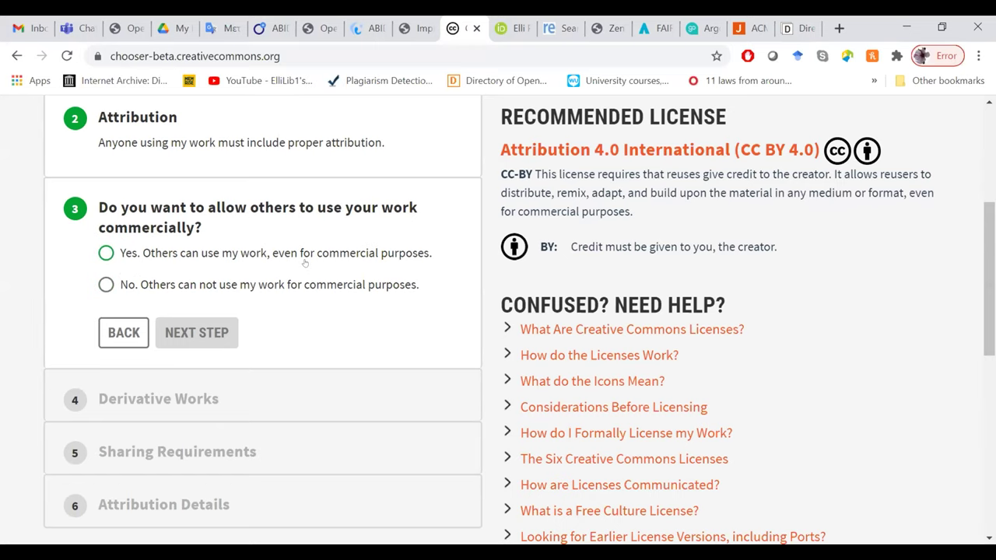
click(104, 262)
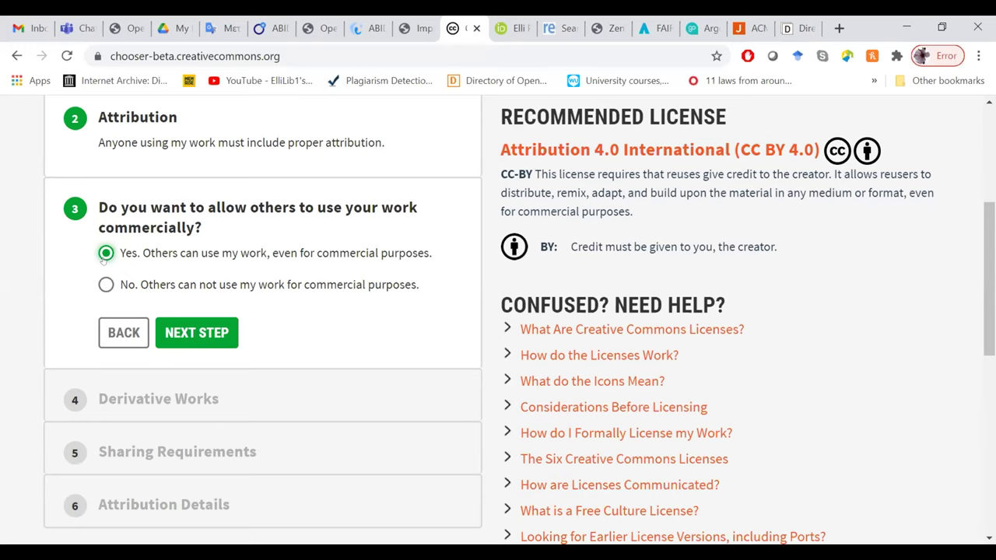
click(195, 334)
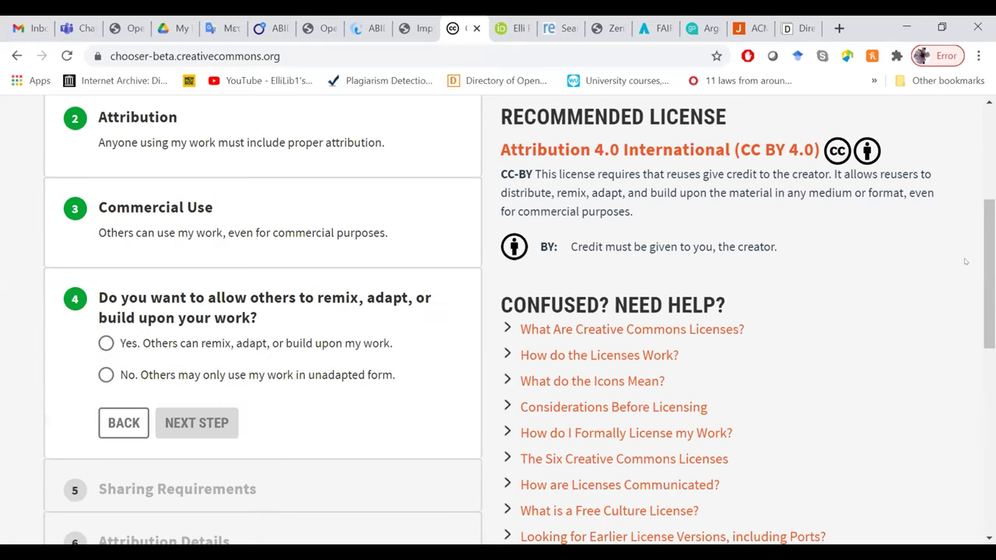
- Allow others to remix, adapt, or build upon the work, but require adaptations to be licensed under identical terms
drag(989, 264, 989, 291)
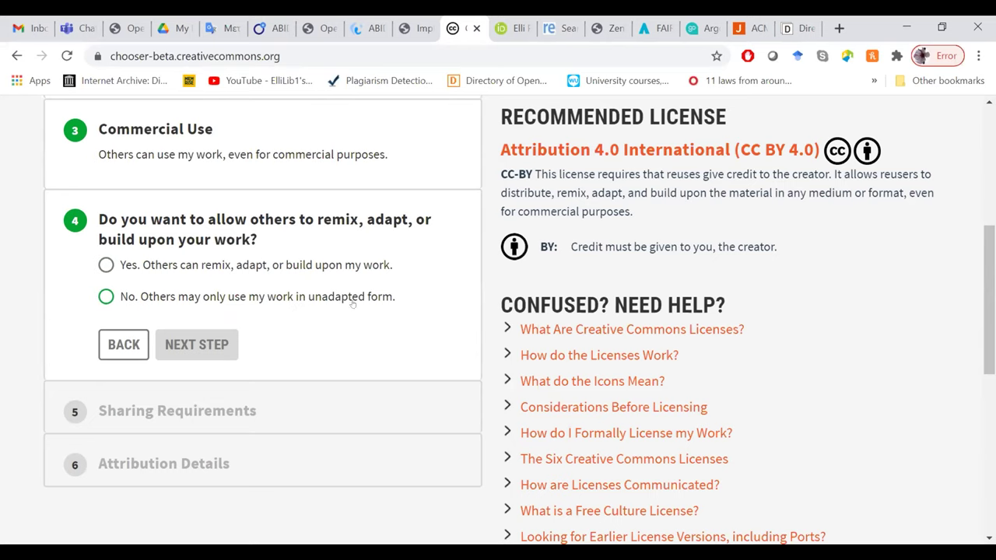
click(105, 265)
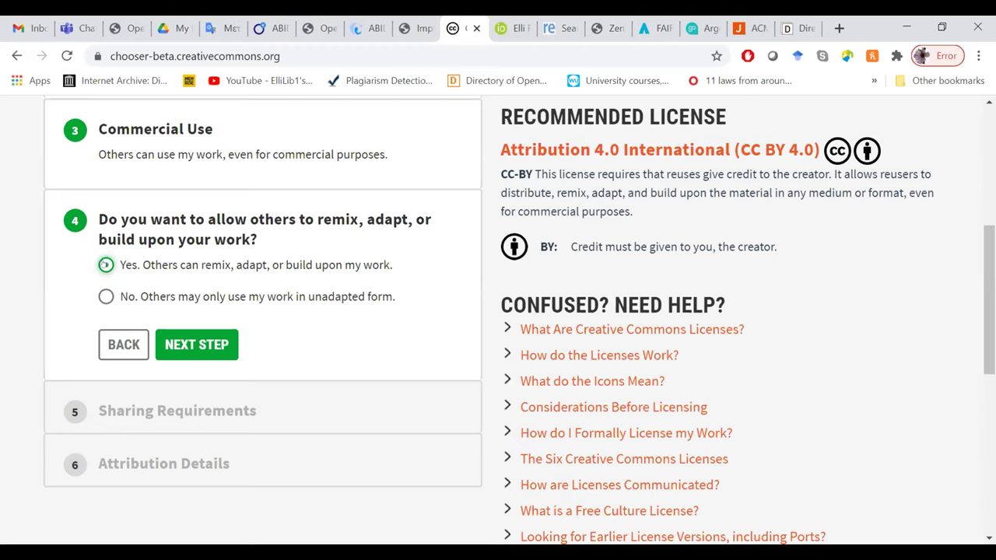
click(189, 345)
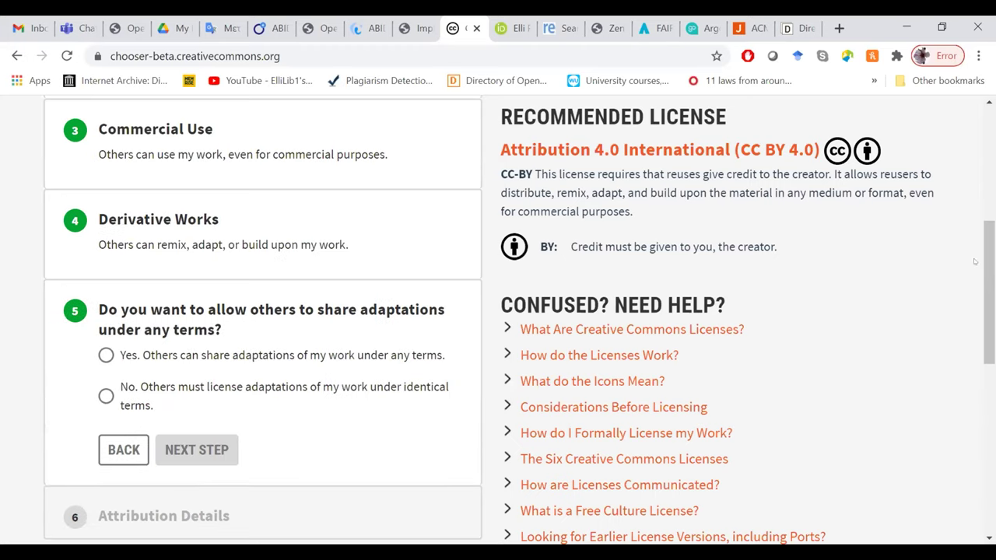
scroll(988, 287, down, 1)
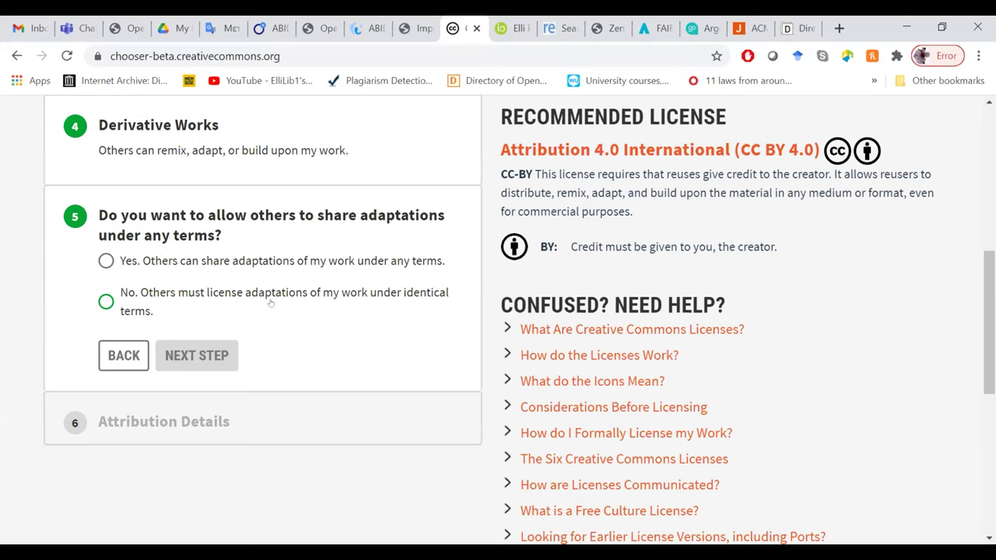
click(122, 294)
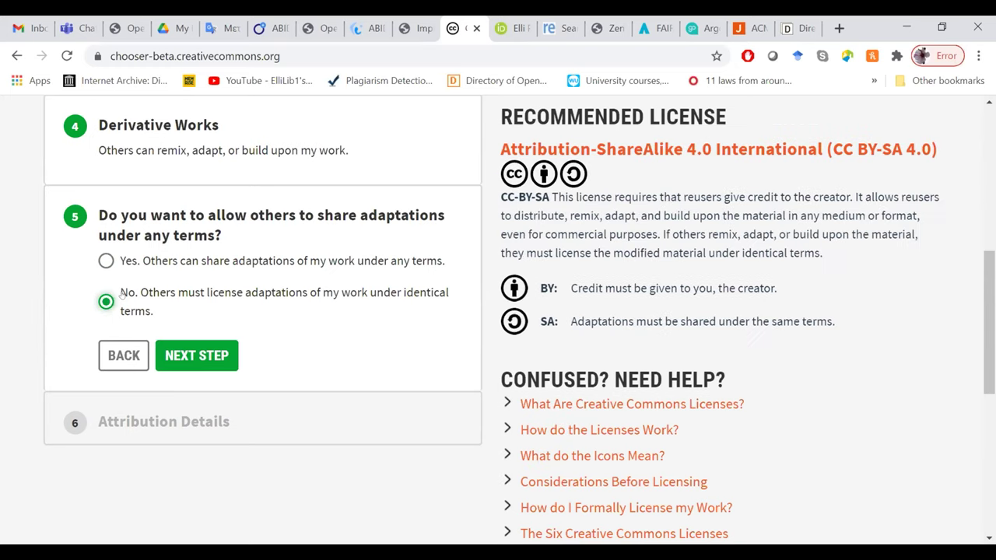
click(213, 358)
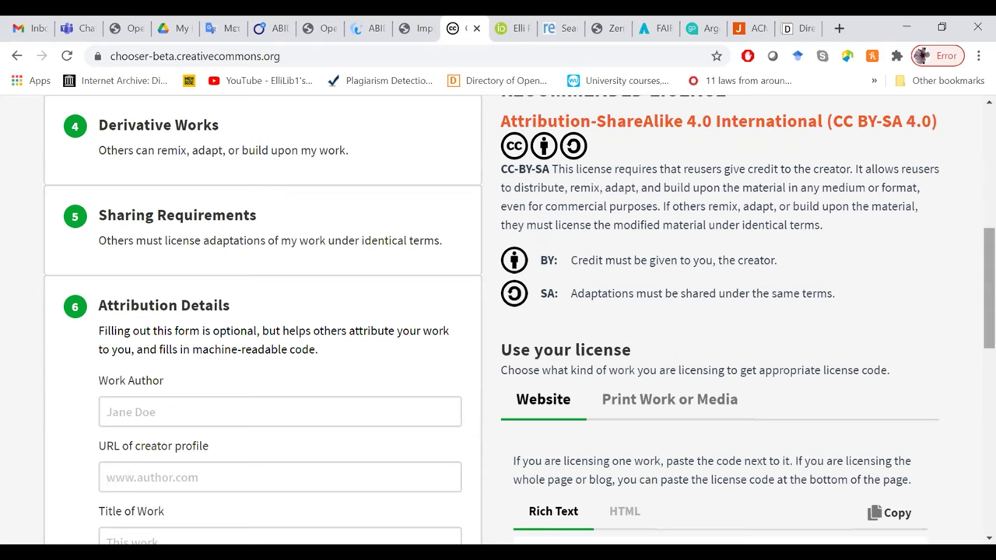
- Enter the author's full name as the work author in the attribution details
scroll(611, 153, down, 1)
scroll(611, 153, up, 2)
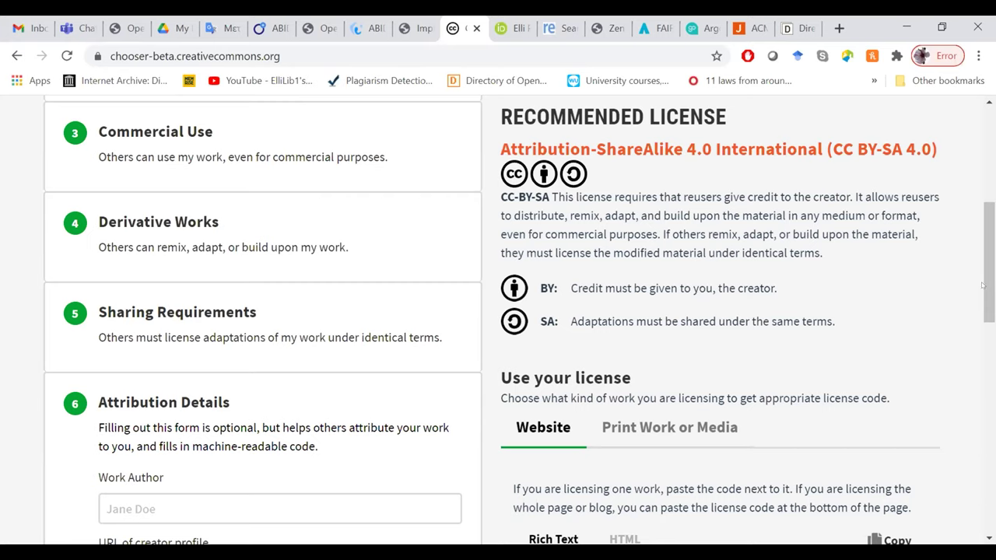
scroll(989, 260, down, 4)
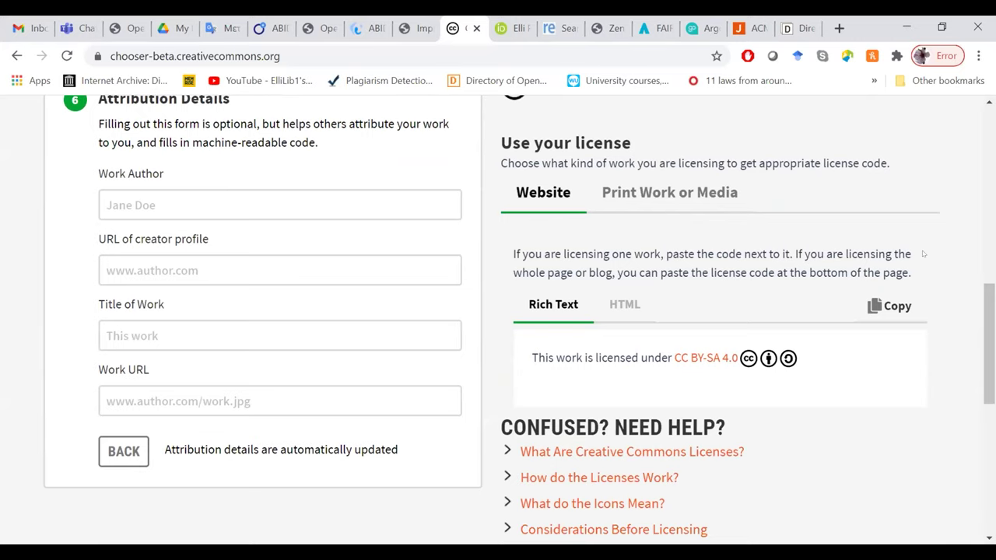
scroll(191, 277, up, 1)
click(163, 256)
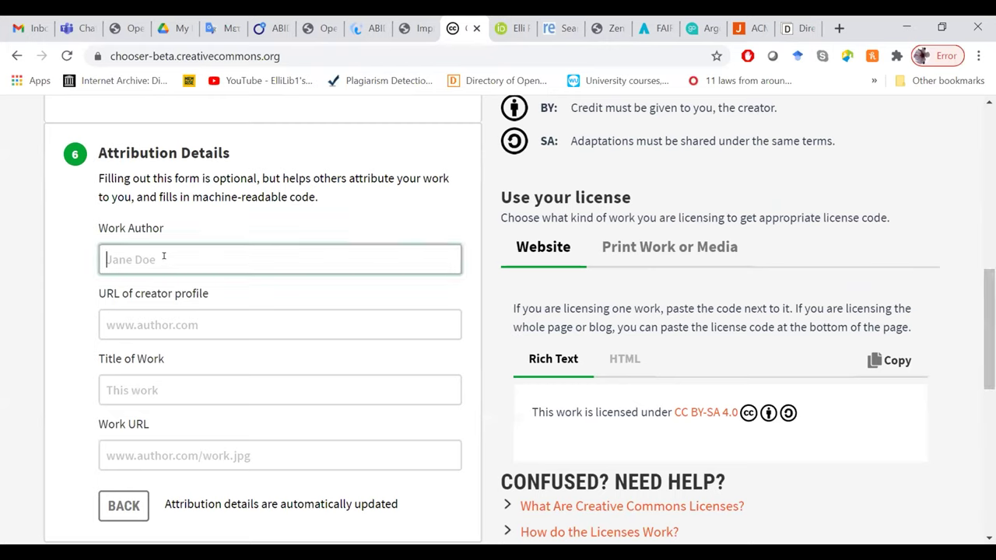
text(Elli)
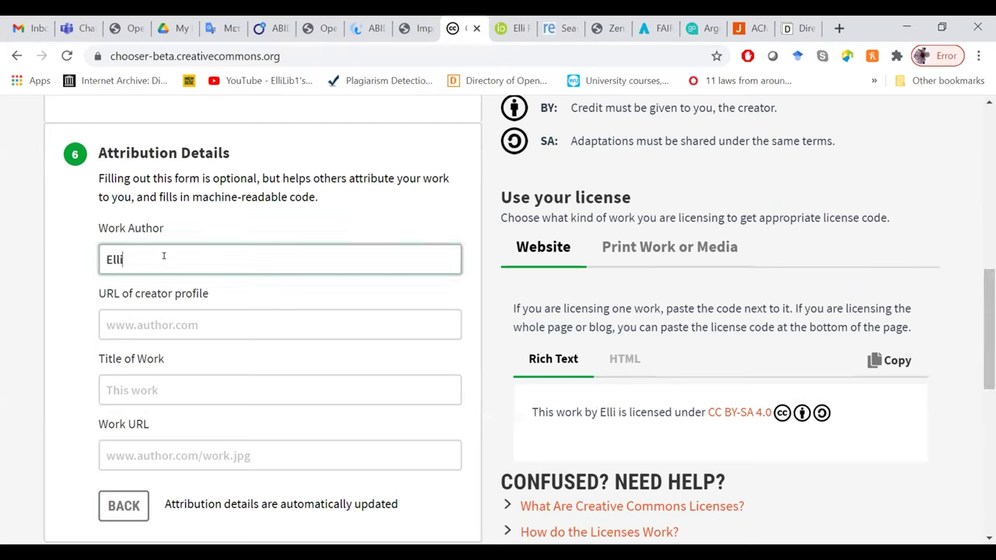
text( Papadopo)
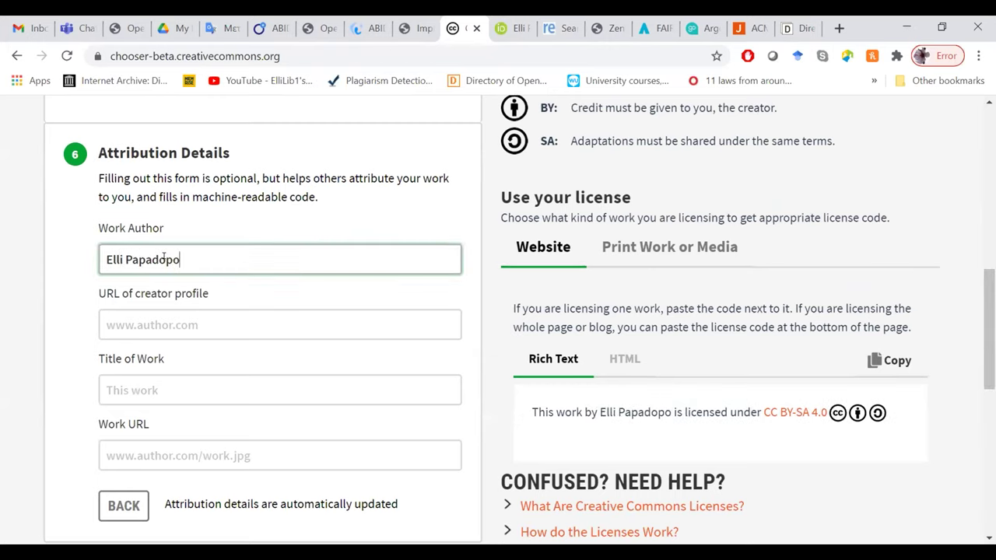
text(ulou)
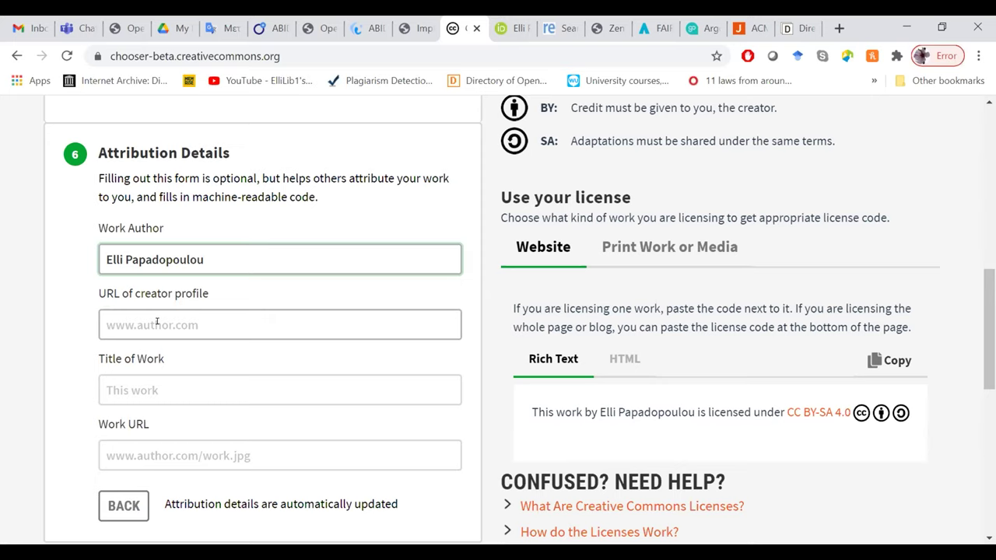
- Copy the address of the author's open ORCID profile and paste it as the URL of the creator profile
click(195, 327)
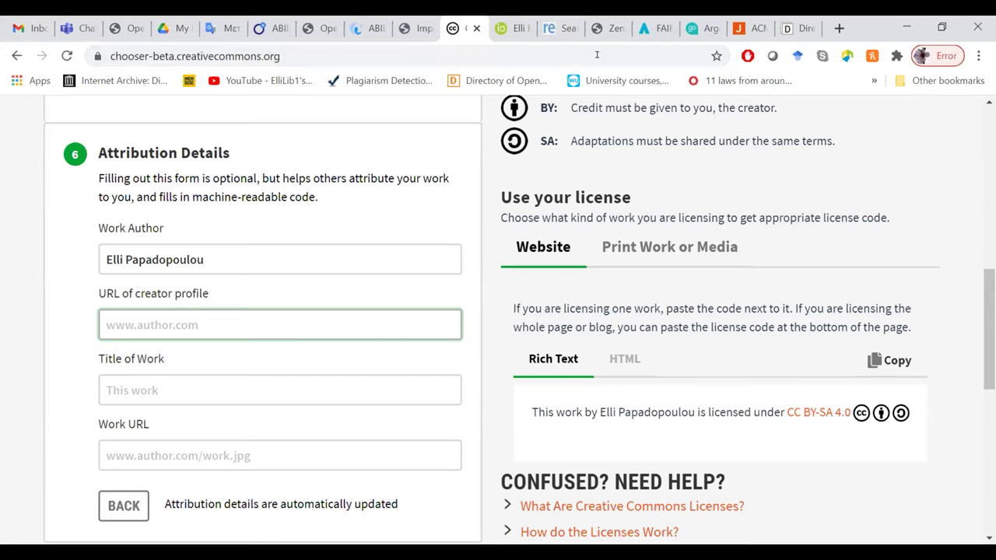
click(521, 44)
key(ctrl+9)
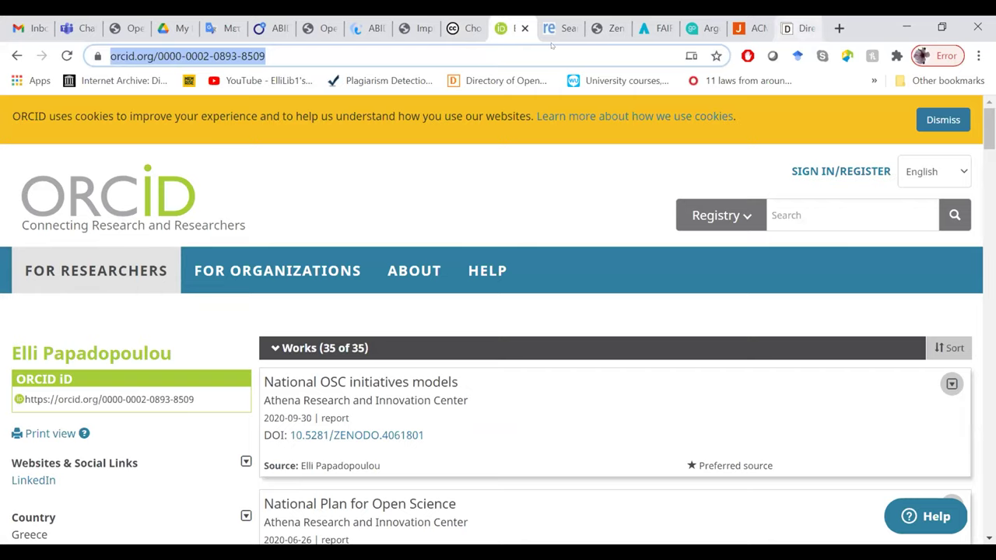
key(ctrl+shift+Tab)
key(ctrl+shift+Tab)
key(ctrl+shift+Tab)
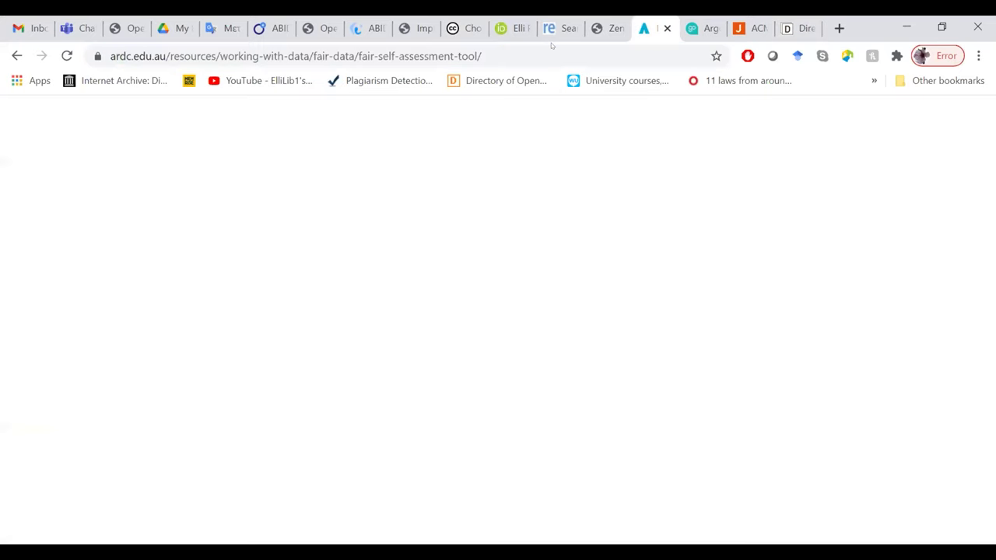
key(ctrl+shift+Page_Up)
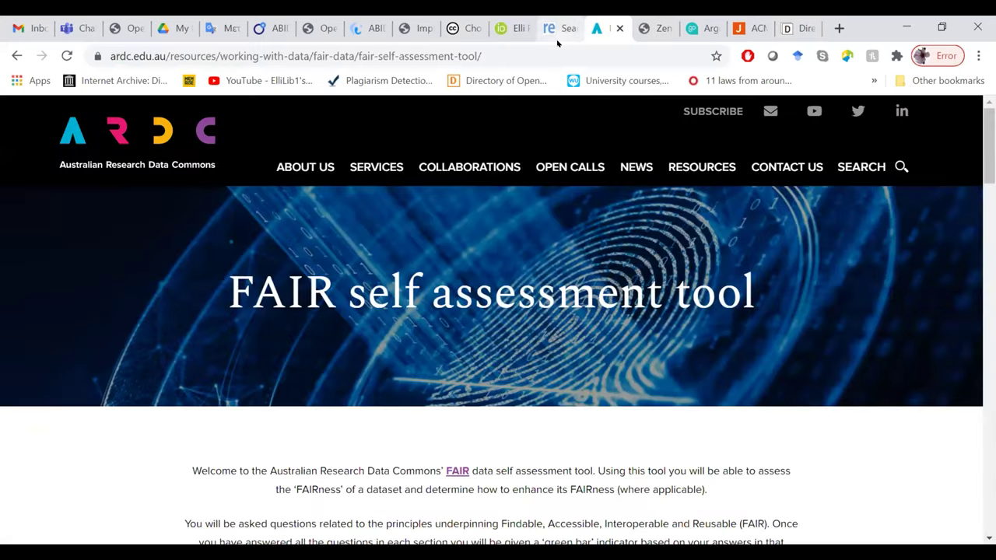
click(557, 41)
click(462, 41)
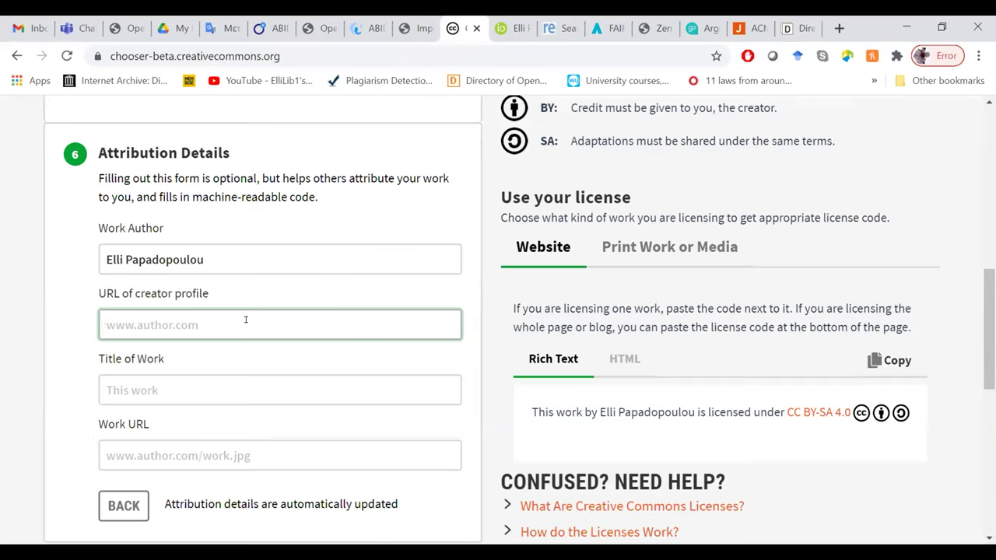
key(ctrl+v)
click(203, 395)
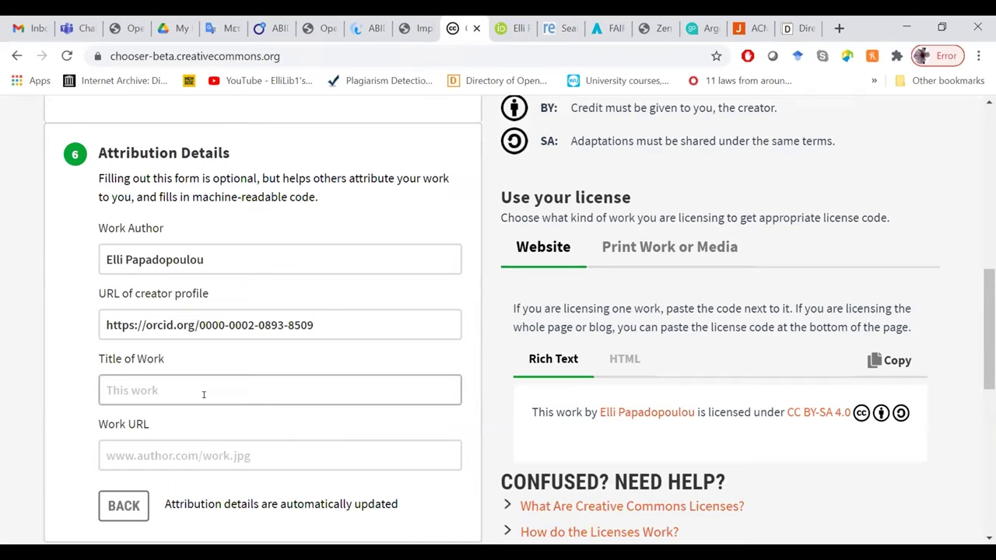
text(Title test)
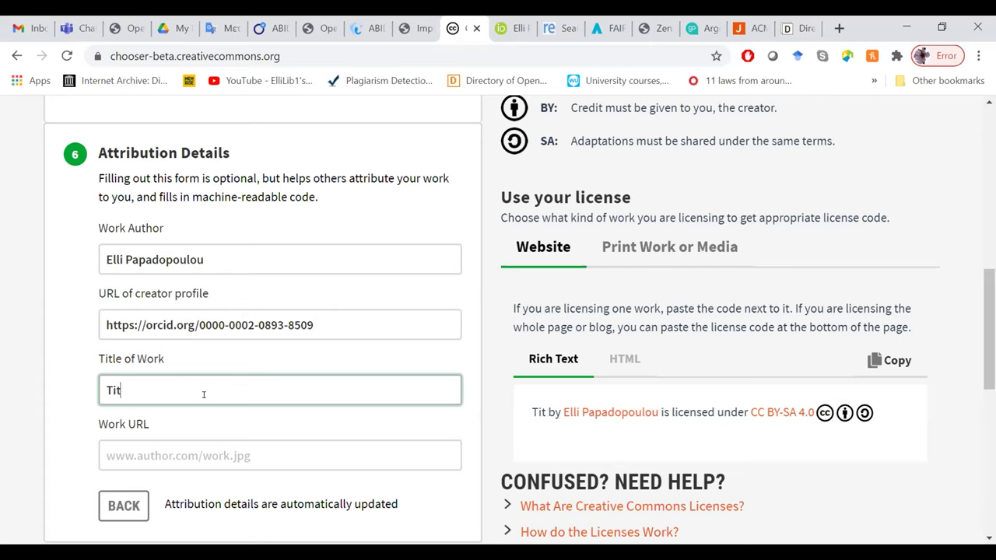
click(163, 456)
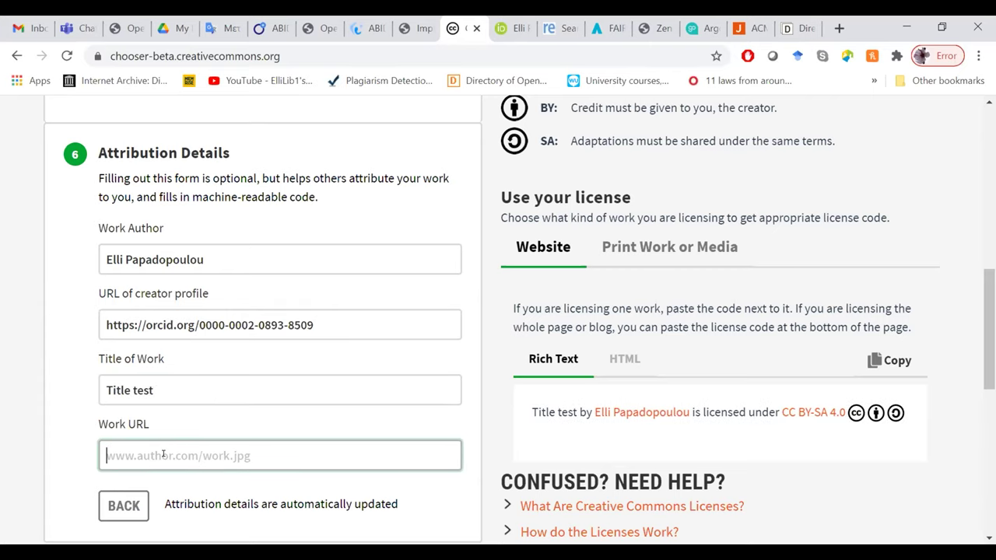
click(700, 28)
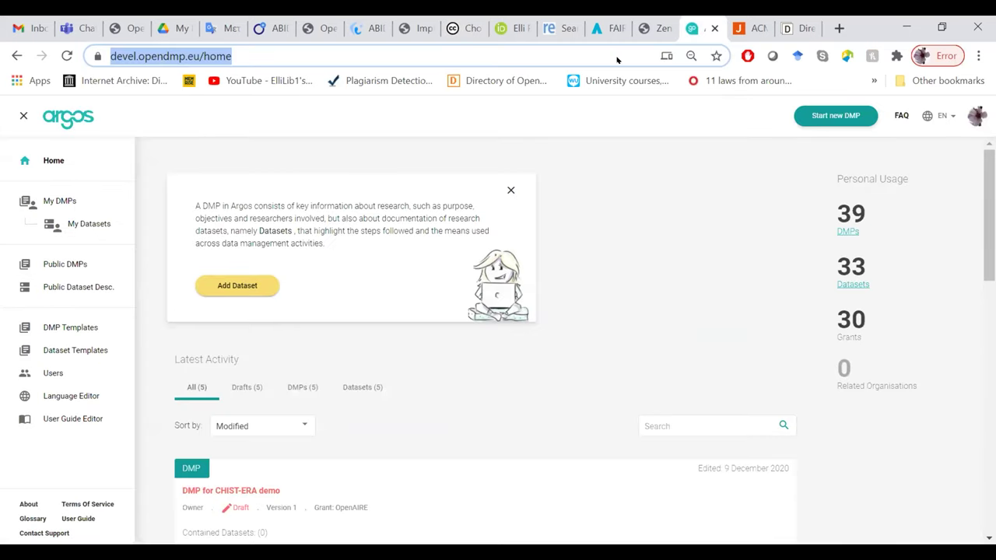
click(466, 30)
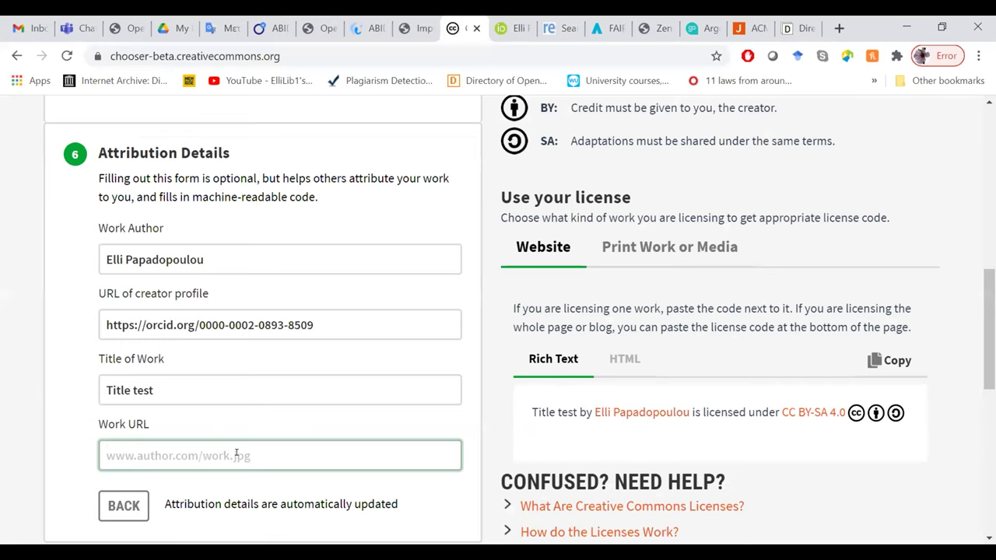
key(ctrl+v)
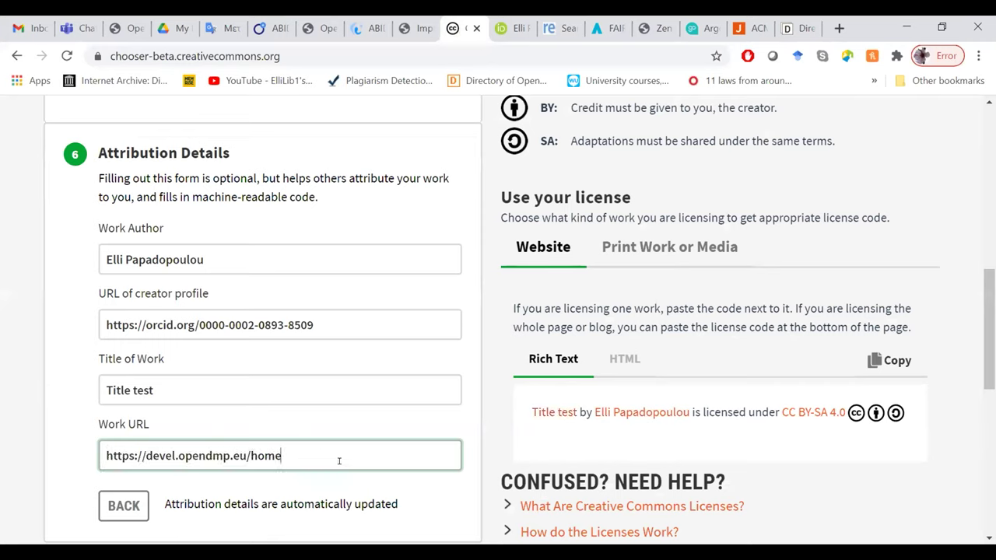
scroll(914, 401, down, 1)
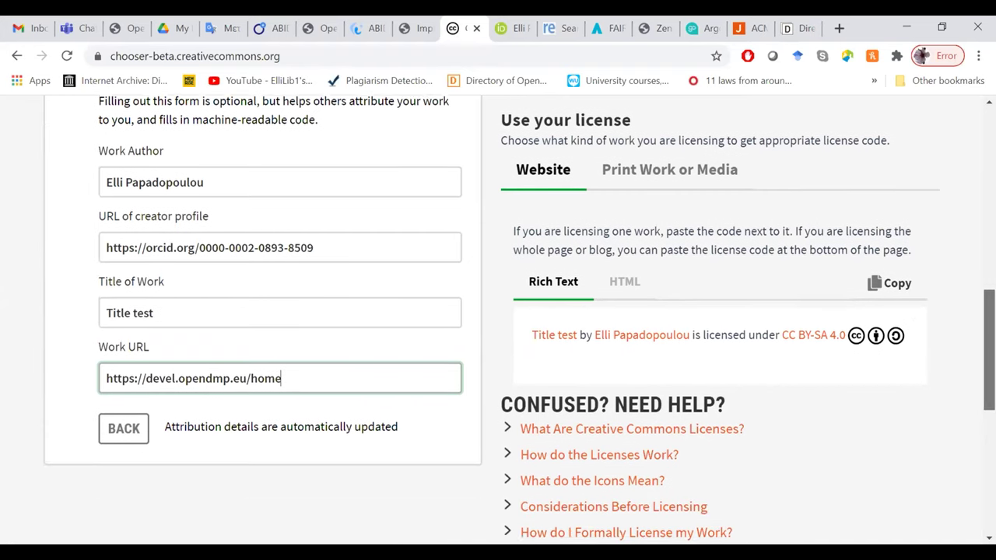
- Copy the generated rich-text license statement for "Title test" under CC BY-SA 4.0
drag(909, 346, 520, 338)
click(882, 377)
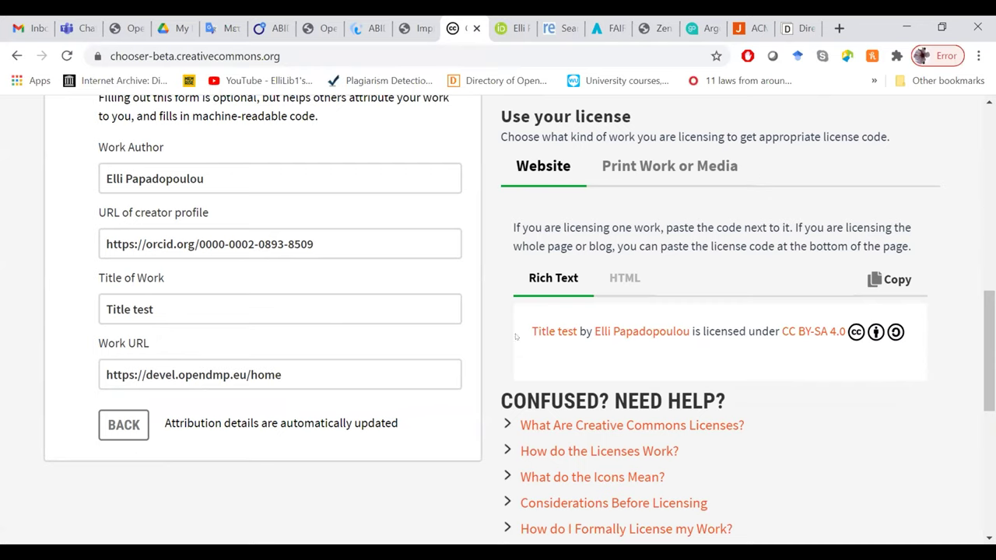
drag(516, 336, 965, 319)
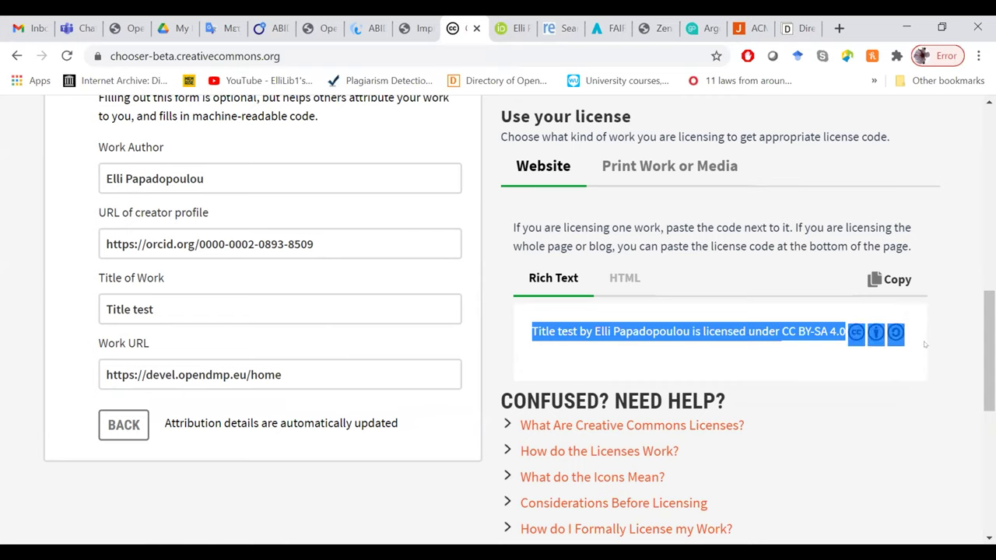
click(892, 360)
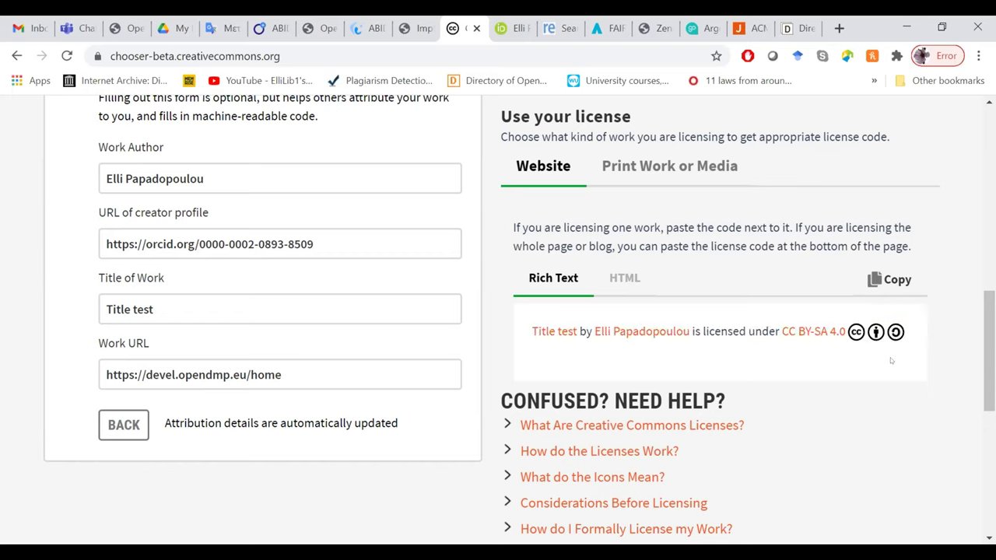
click(880, 280)
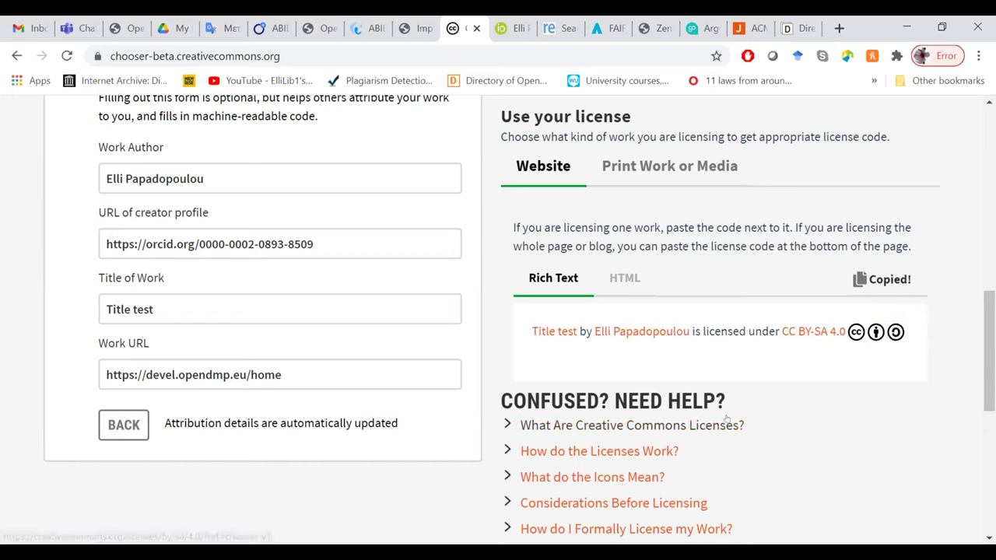
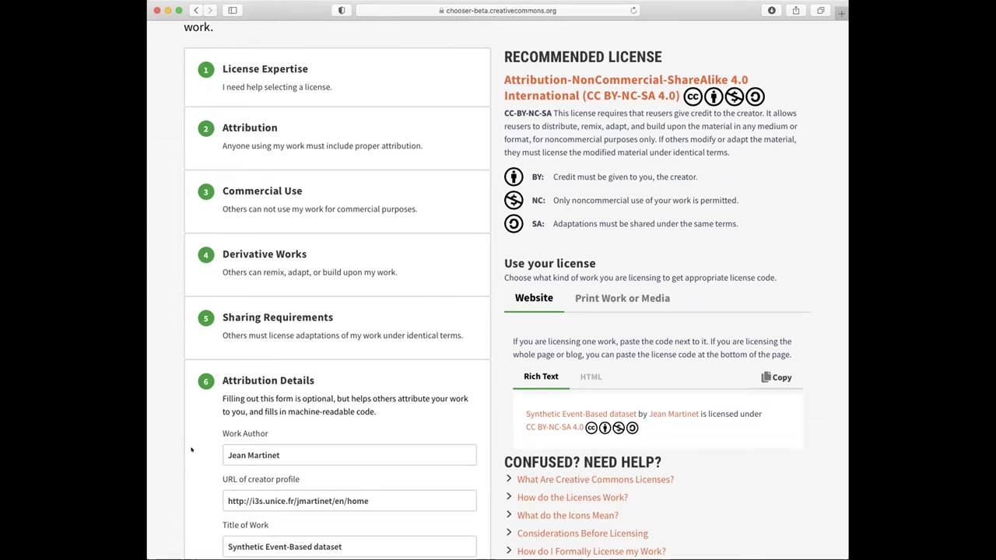
- Append "and colleagues" to the author's name in the Work Author field of the attribution details
key(Tab)
scroll(190, 449, down, 5)
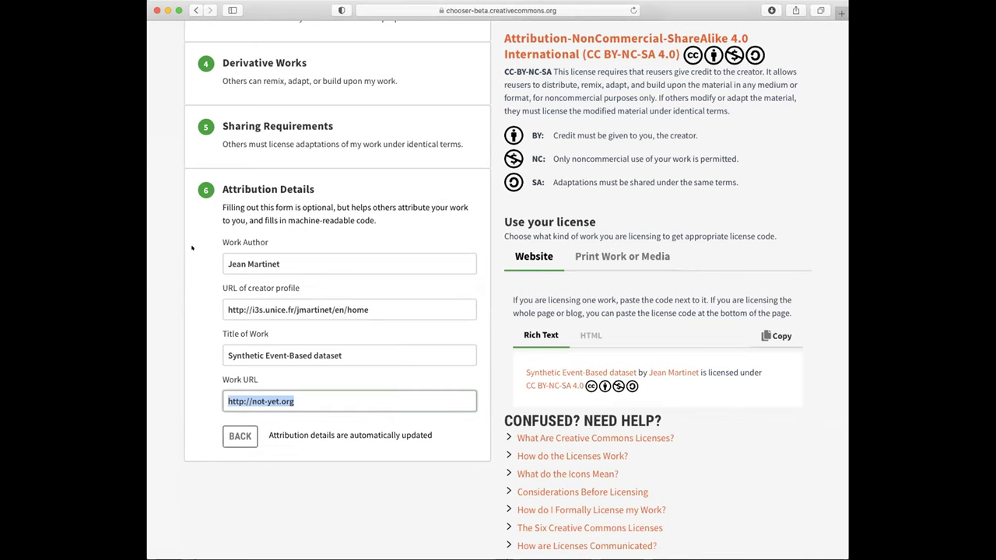
scroll(192, 247, up, 3)
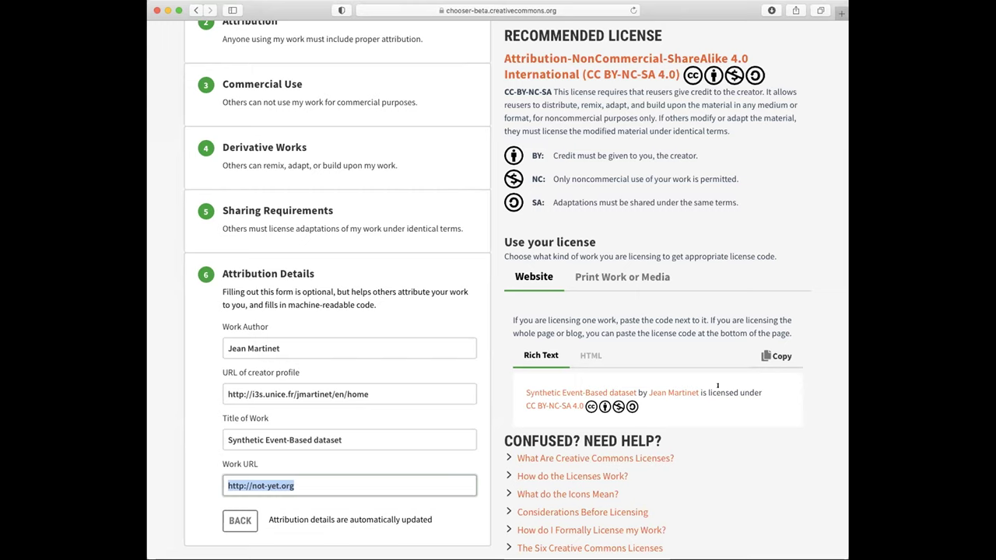
drag(280, 349, 219, 342)
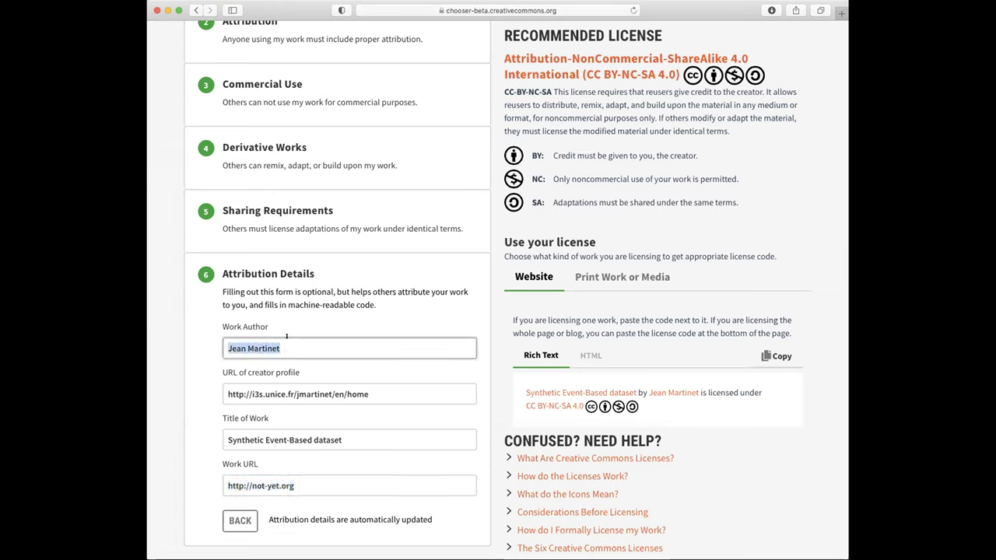
key(Right)
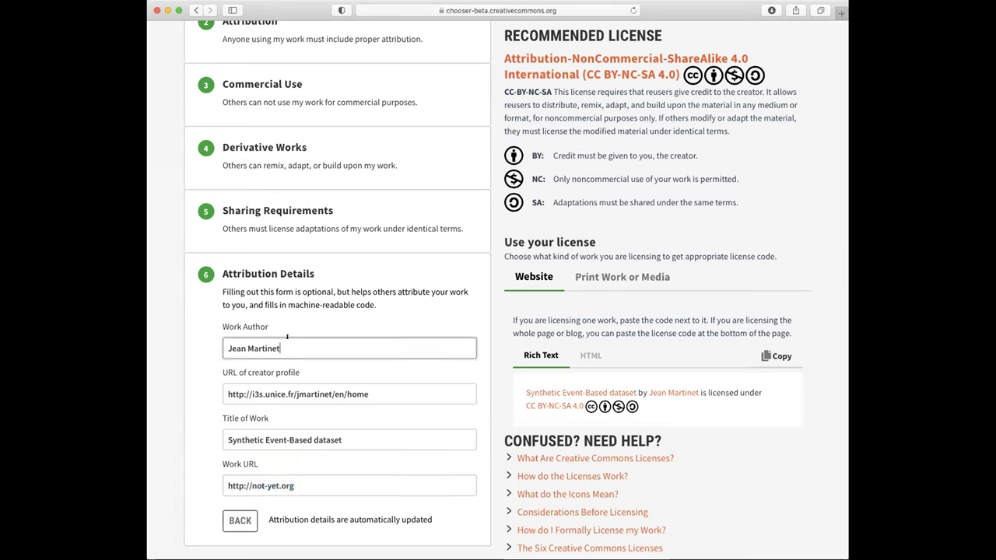
text(and colleagues)
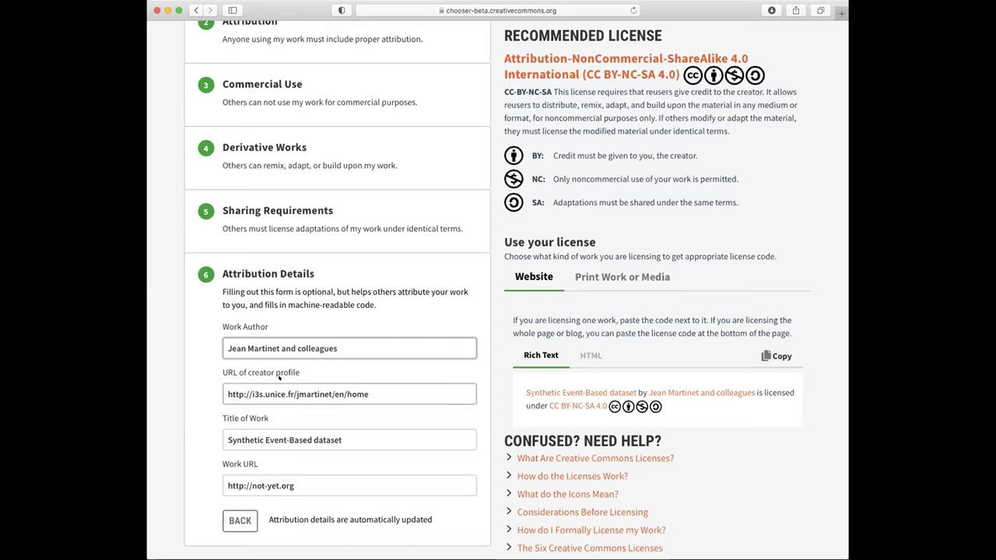
- Remove the added "and colleagues" from the Work Author field
key(BackSpace)
key(BackSpace)
key(BackSpace)
key(BackSpace)
key(BackSpace)
key(BackSpace)
key(BackSpace)
key(BackSpace)
key(BackSpace)
key(BackSpace)
key(BackSpace)
key(BackSpace)
key(BackSpace)
key(BackSpace)
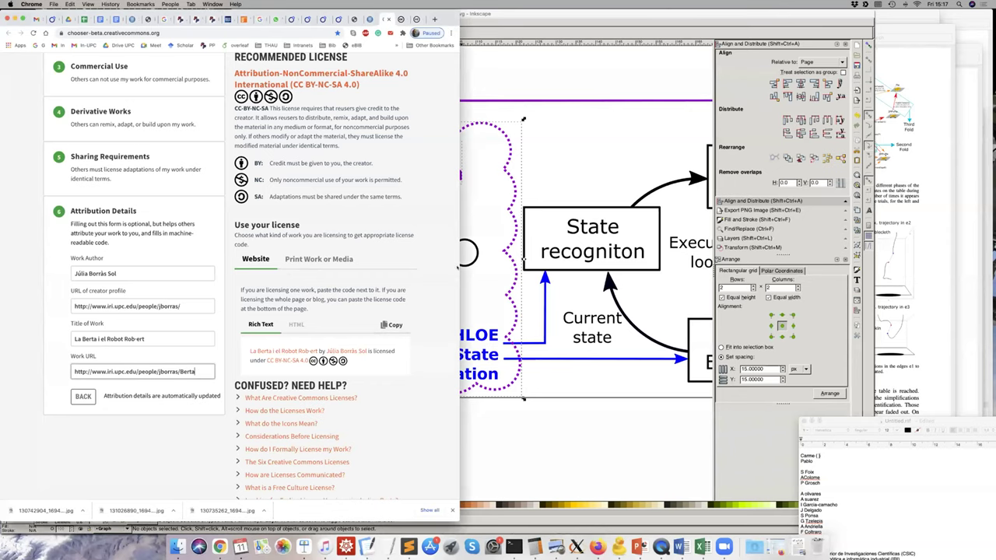
- Enlarge the browser window and copy the rich-text license statement for "La Berta i el Robot Rob-ert"
key(ctrl+alt+Return)
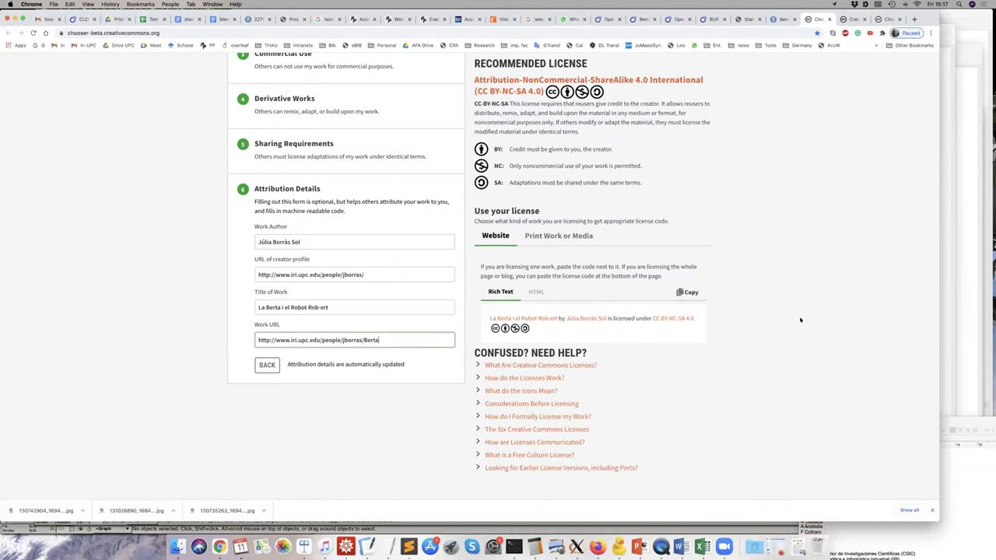
scroll(799, 319, up, 3)
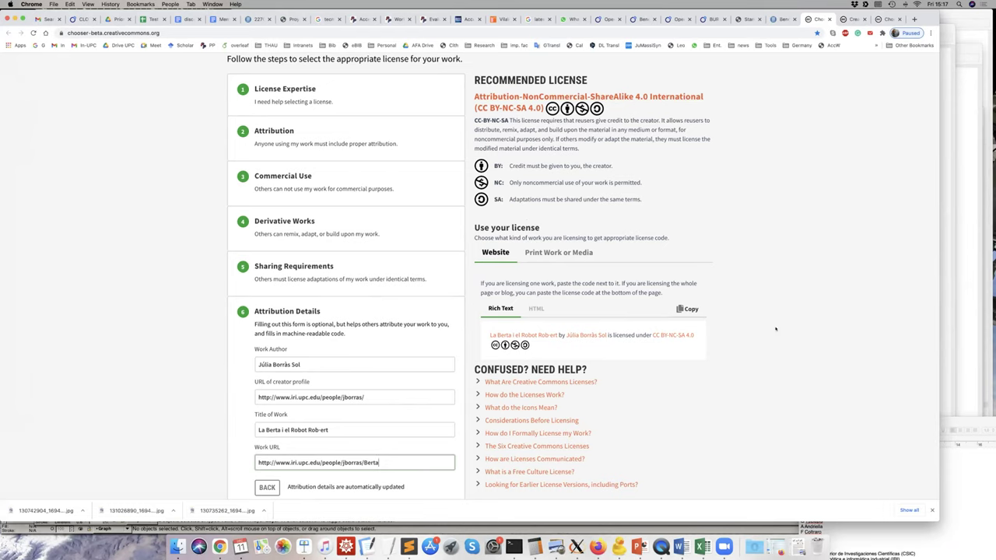
click(688, 309)
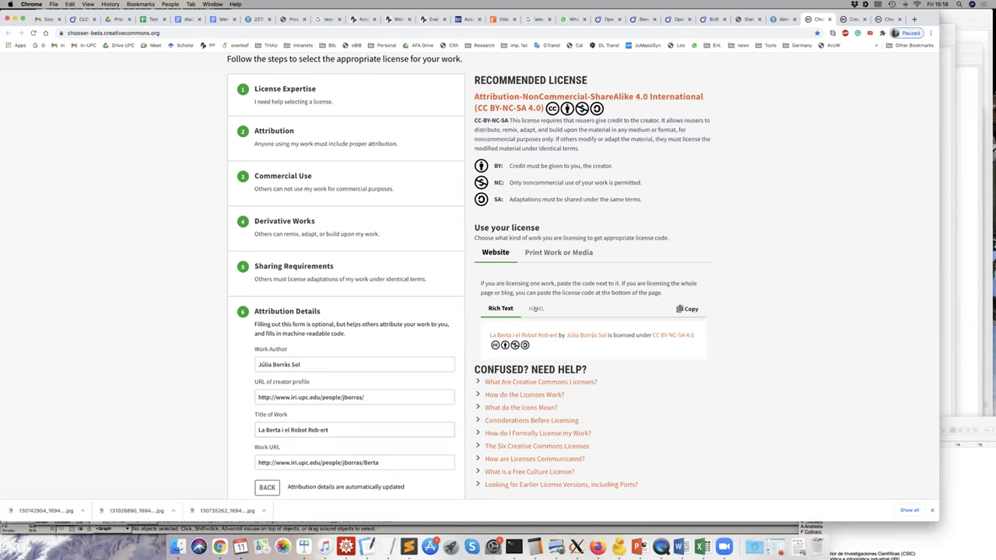
- Switch the website license code to its HTML version and copy the entire code
click(536, 308)
drag(557, 336, 707, 362)
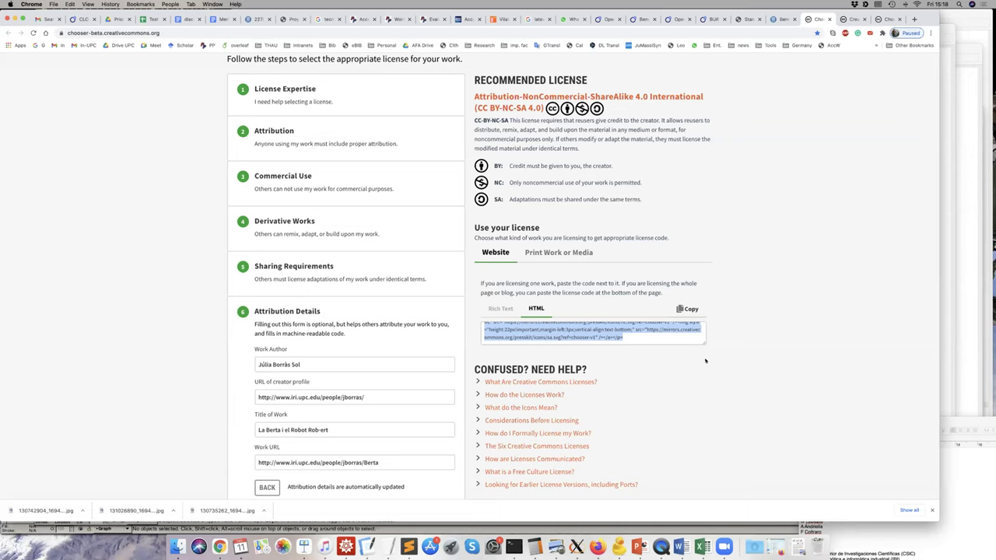
key(super+c)
scroll(713, 370, up, 2)
scroll(714, 370, down, 3)
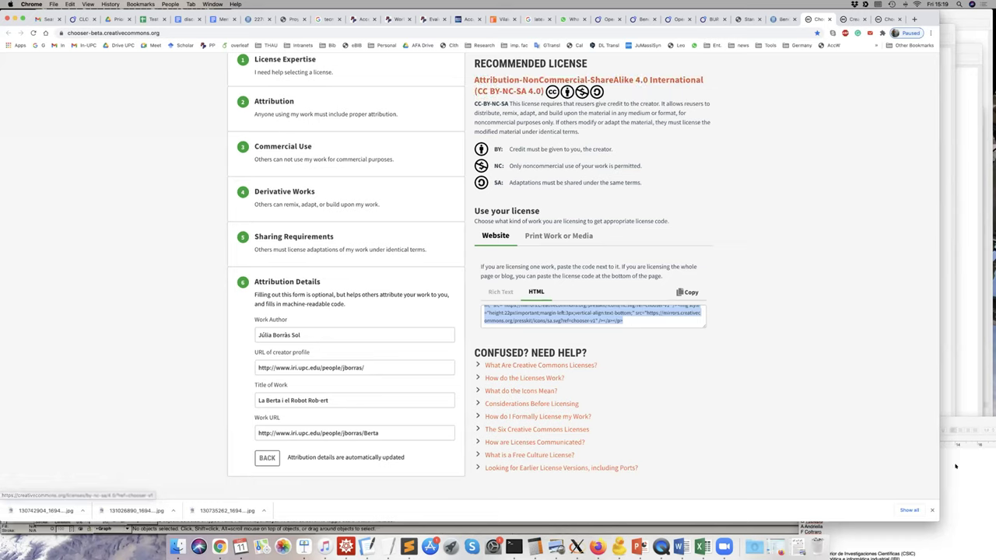
- Dismiss the list of downloaded files and make the browser window narrower
click(931, 510)
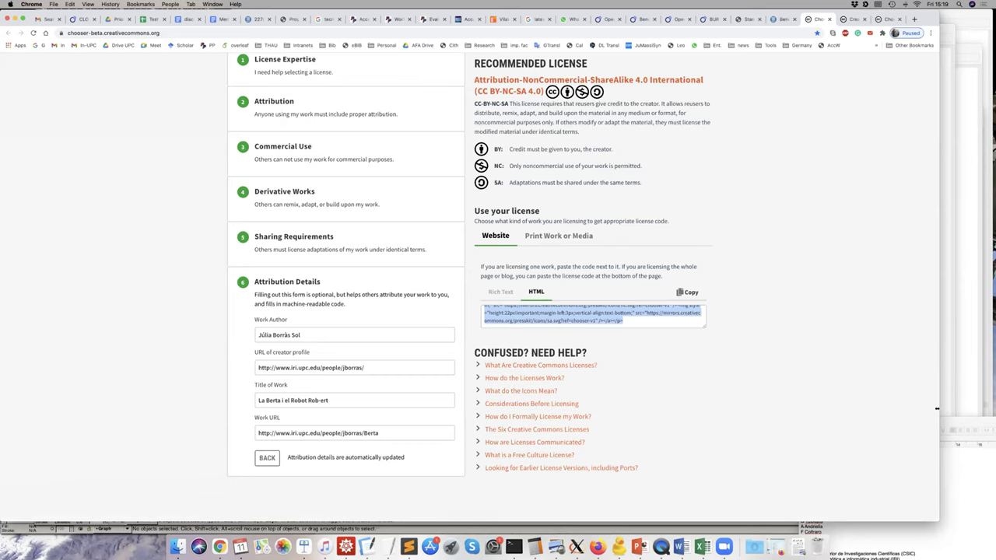
drag(924, 408, 725, 407)
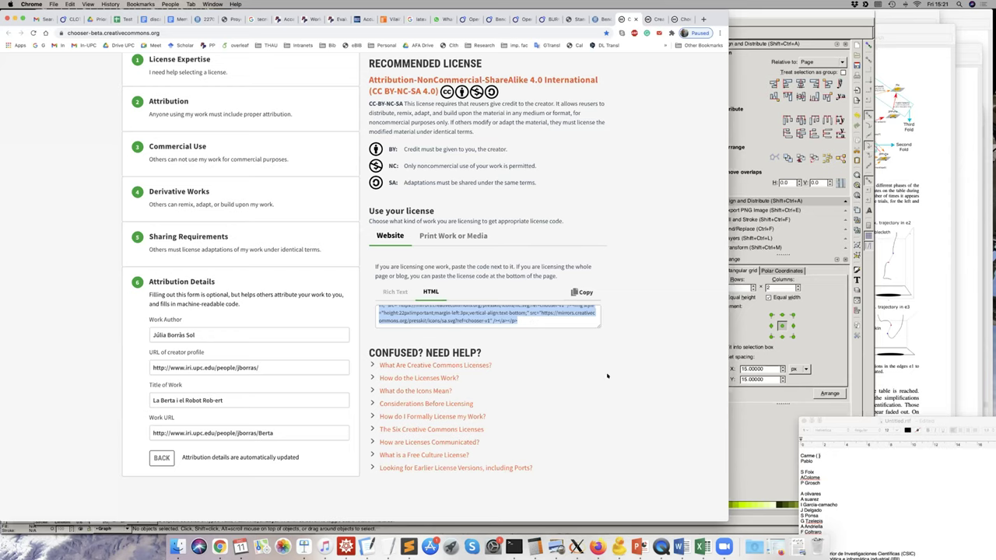
scroll(550, 432, up, 3)
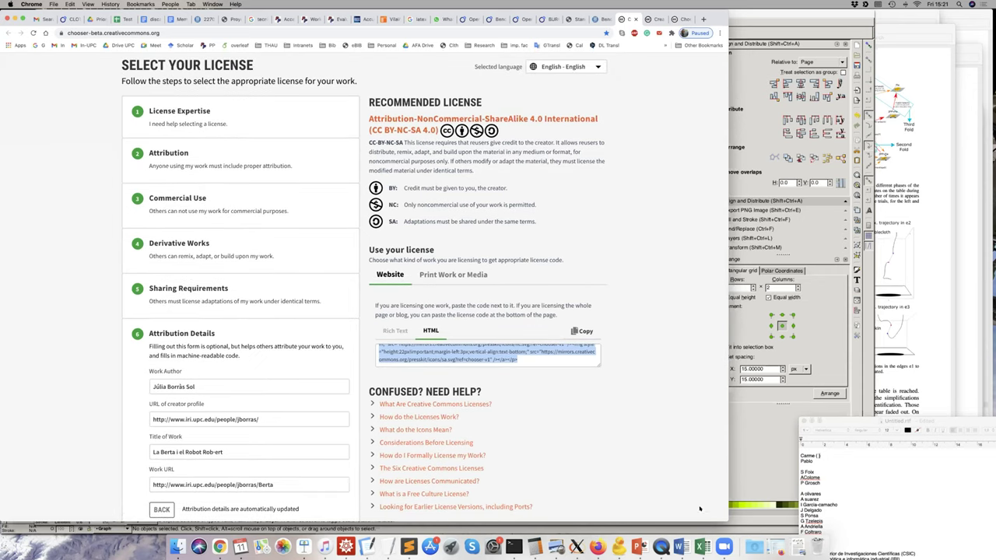
click(723, 548)
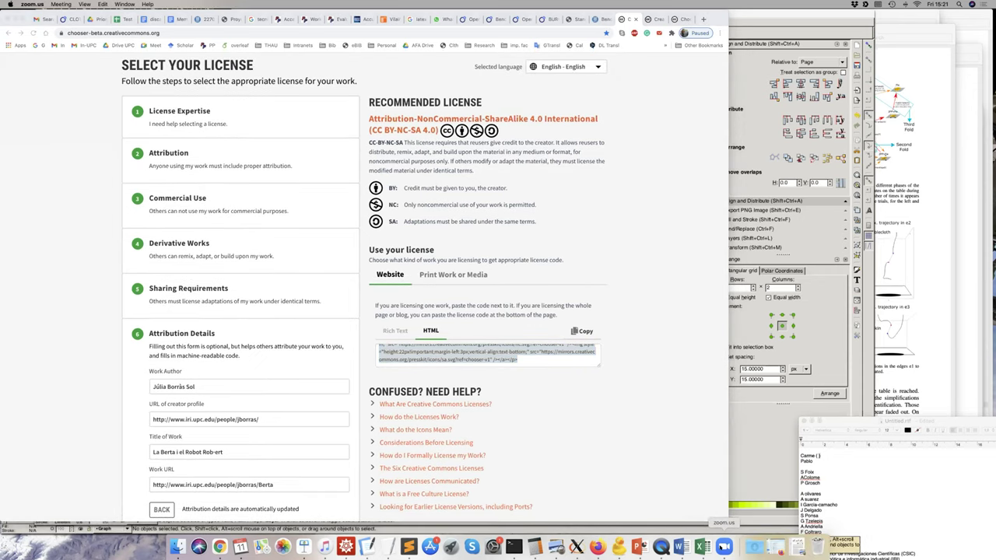
right_click(723, 548)
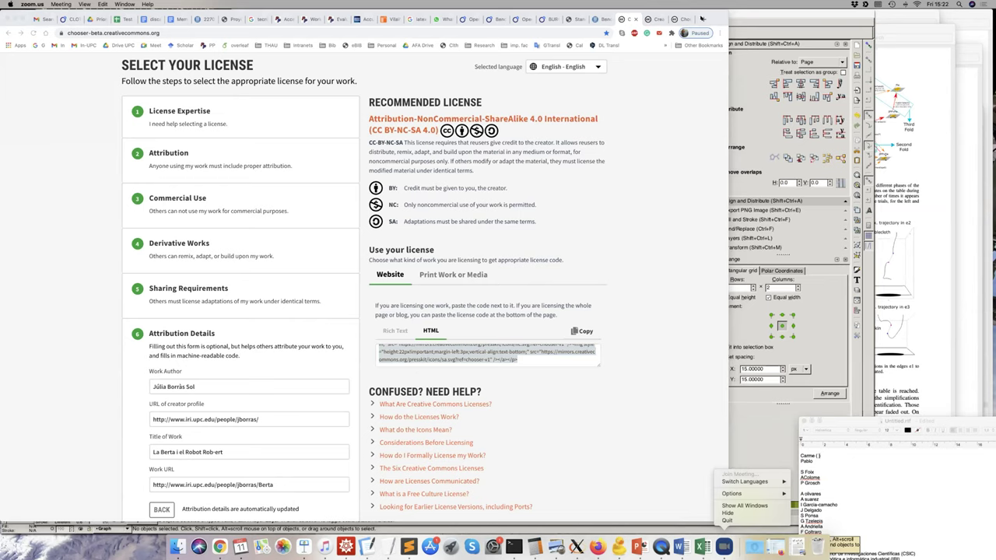
- Copy the address from the Work URL field and open it in a new browser tab
drag(271, 485, 129, 477)
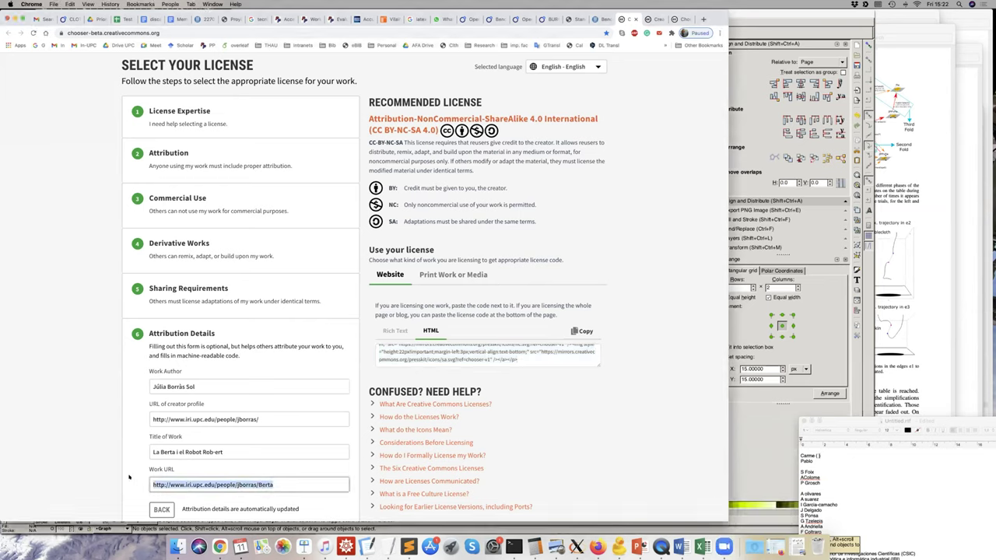
click(703, 19)
key(ctrl+v)
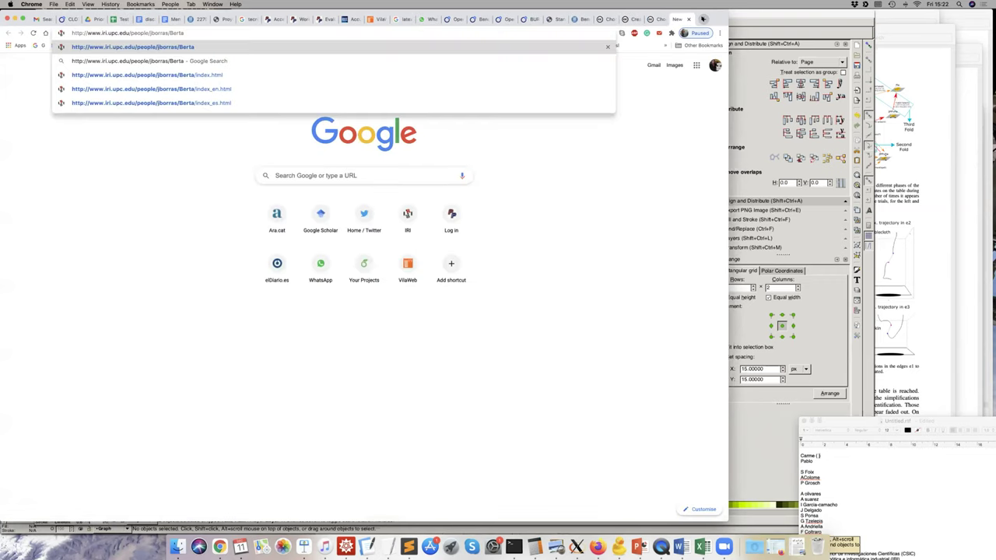
key(Return)
- Look over the story page's summary and turn the embedded book past its cover
scroll(613, 246, down, 2)
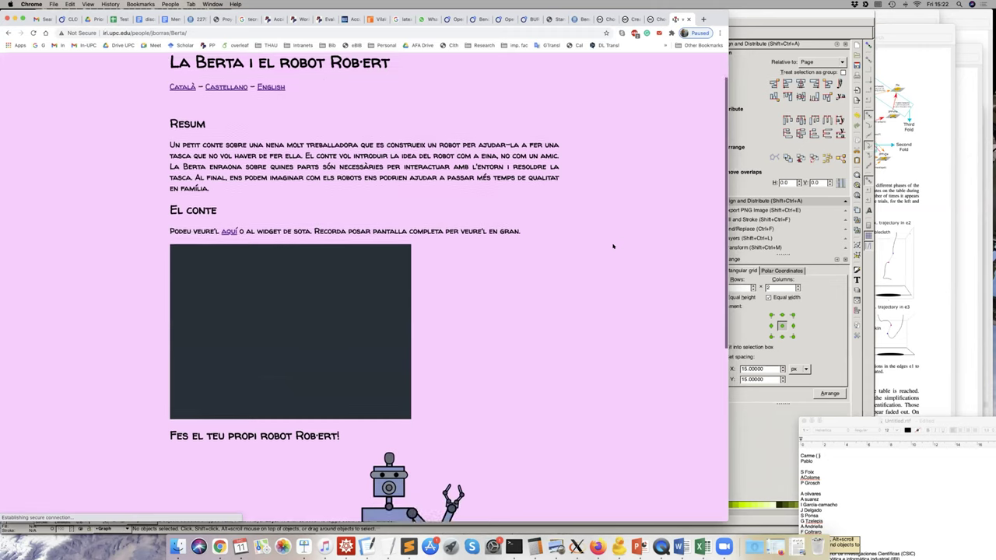
scroll(613, 246, down, 5)
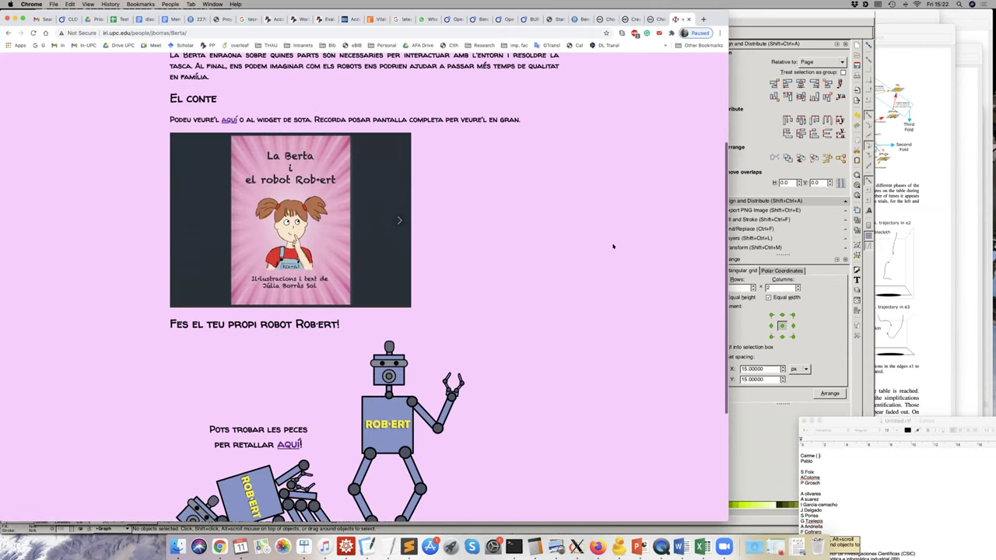
scroll(613, 246, up, 7)
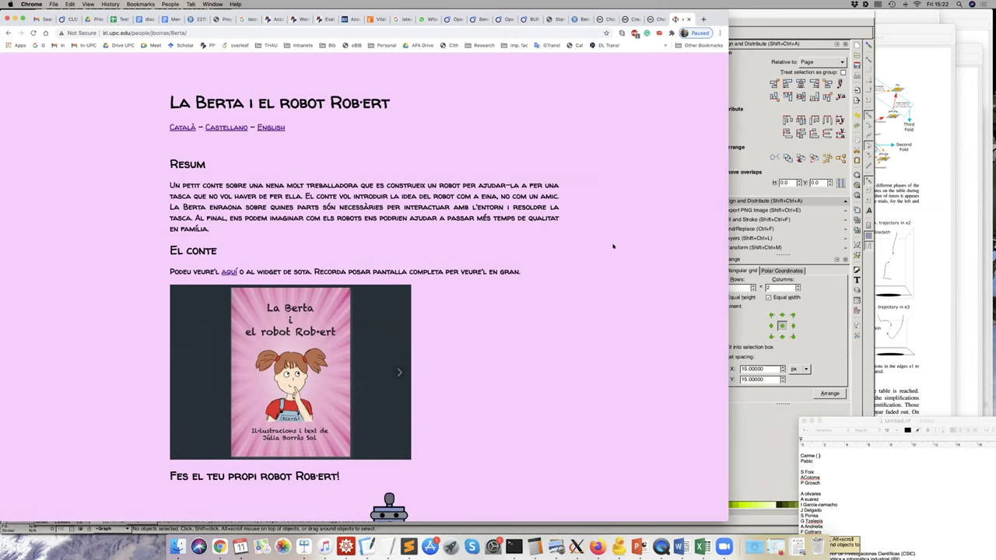
scroll(613, 246, down, 3)
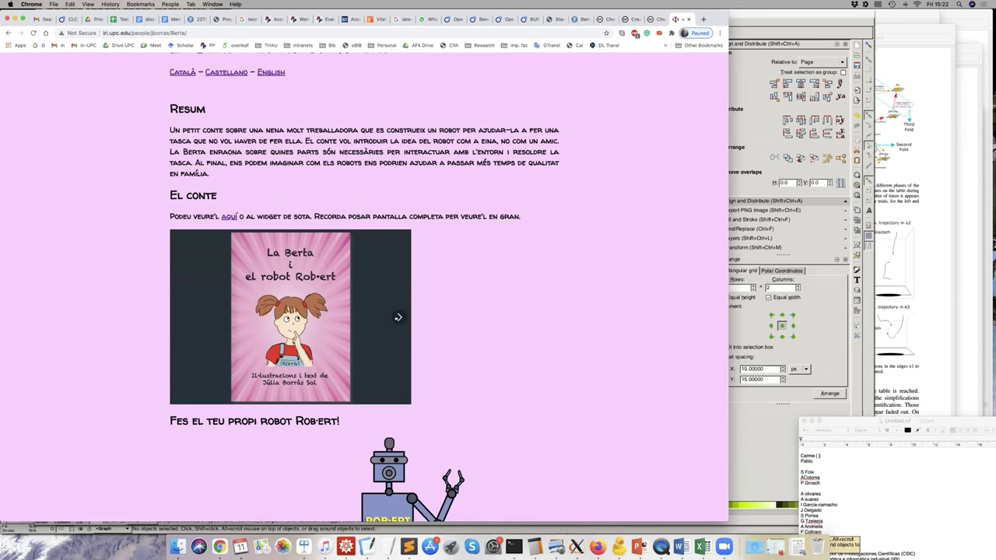
click(400, 316)
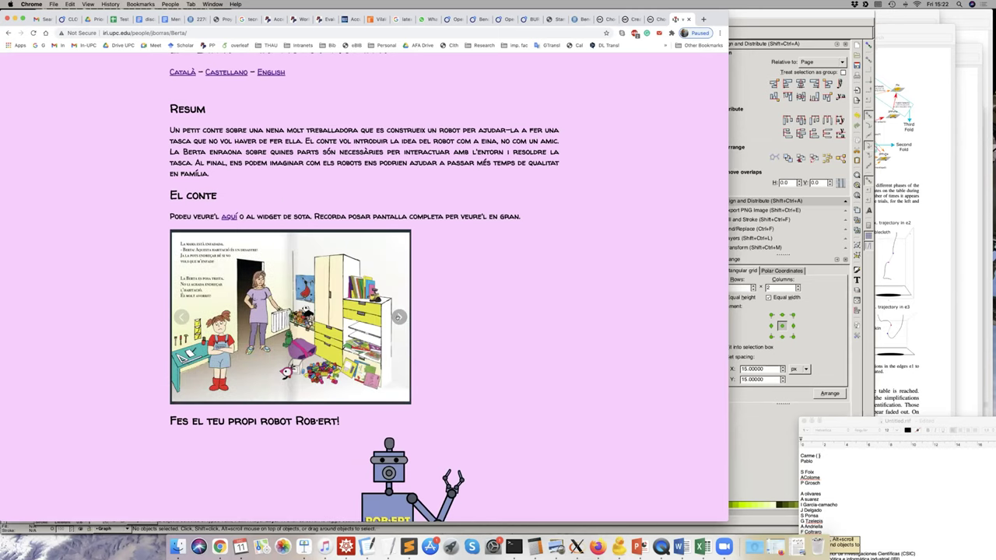
- Examine the robot cut-out section, the author and project section and the story introduction on the web page
scroll(506, 349, down, 5)
scroll(481, 364, down, 1)
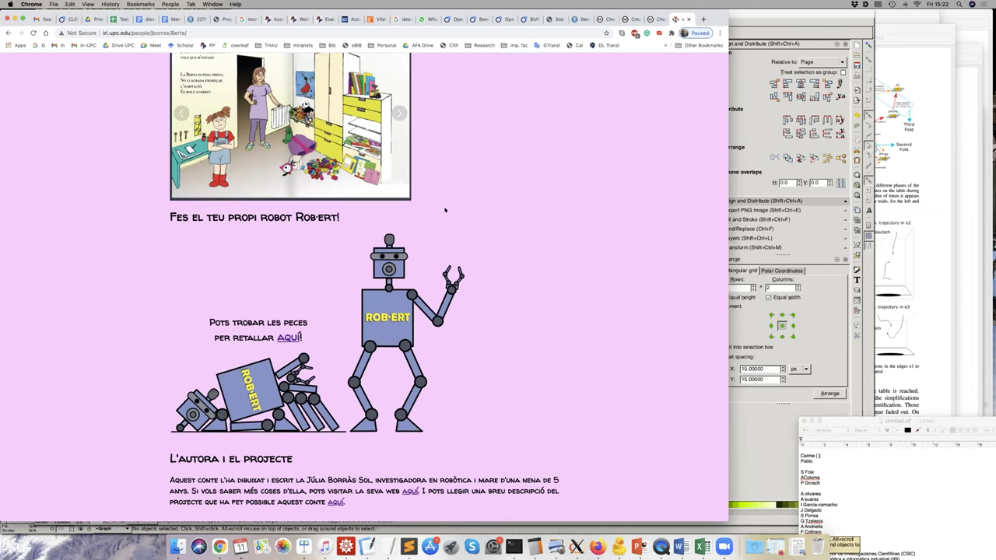
scroll(618, 378, down, 2)
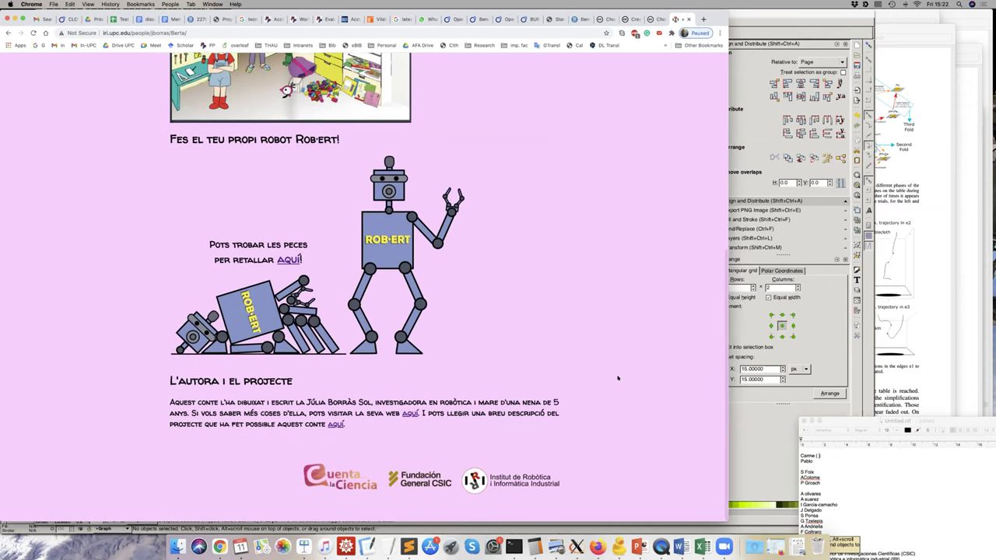
scroll(617, 379, up, 4)
scroll(618, 378, up, 3)
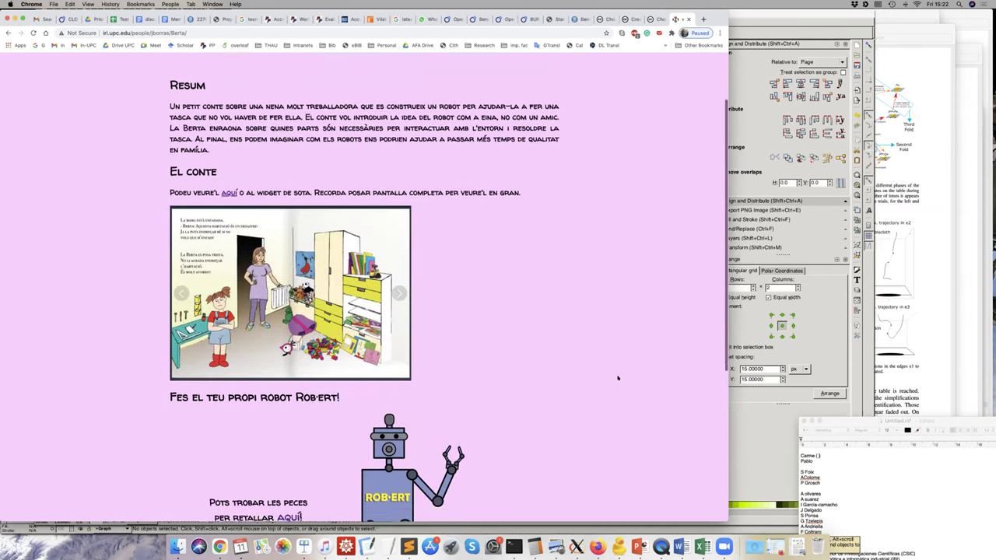
scroll(618, 378, down, 5)
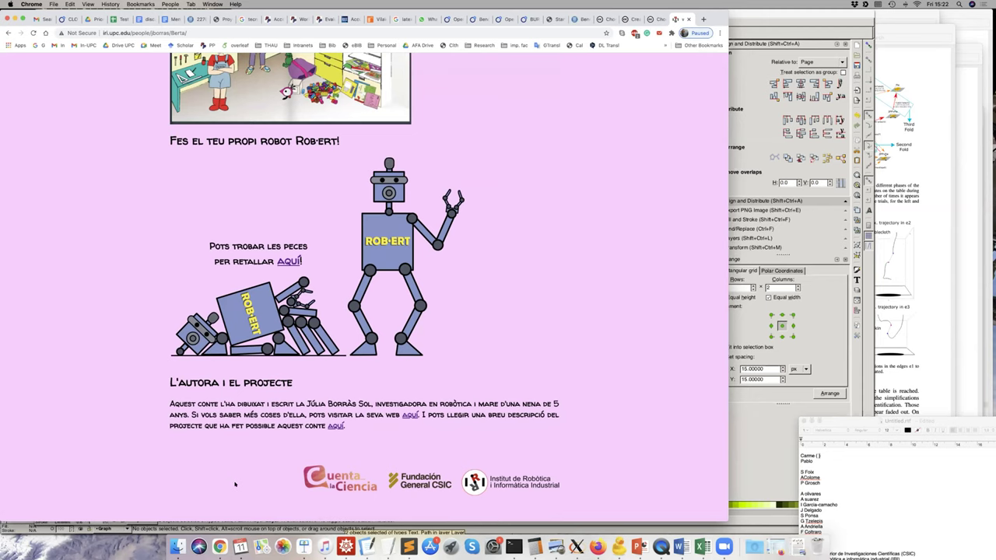
scroll(235, 484, up, 4)
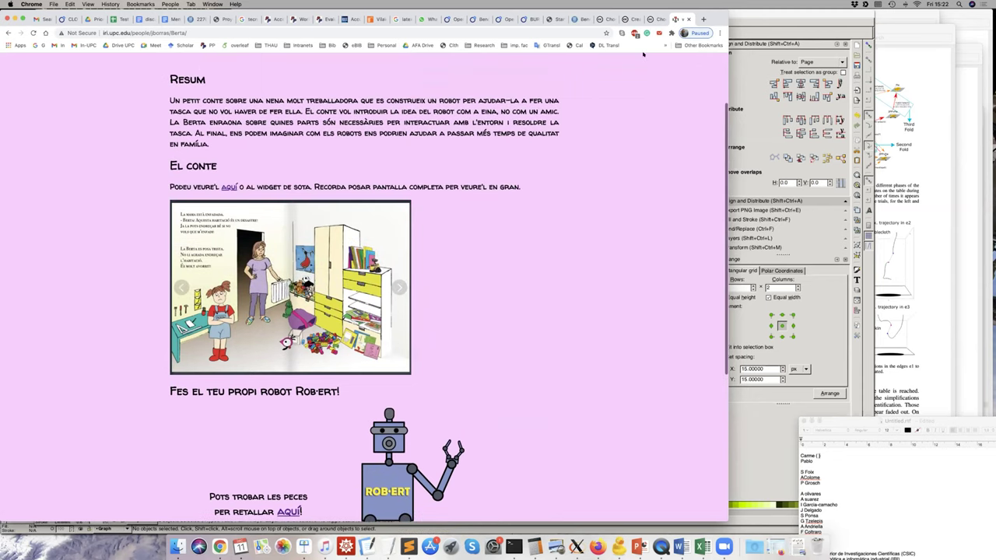
scroll(643, 158, up, 1)
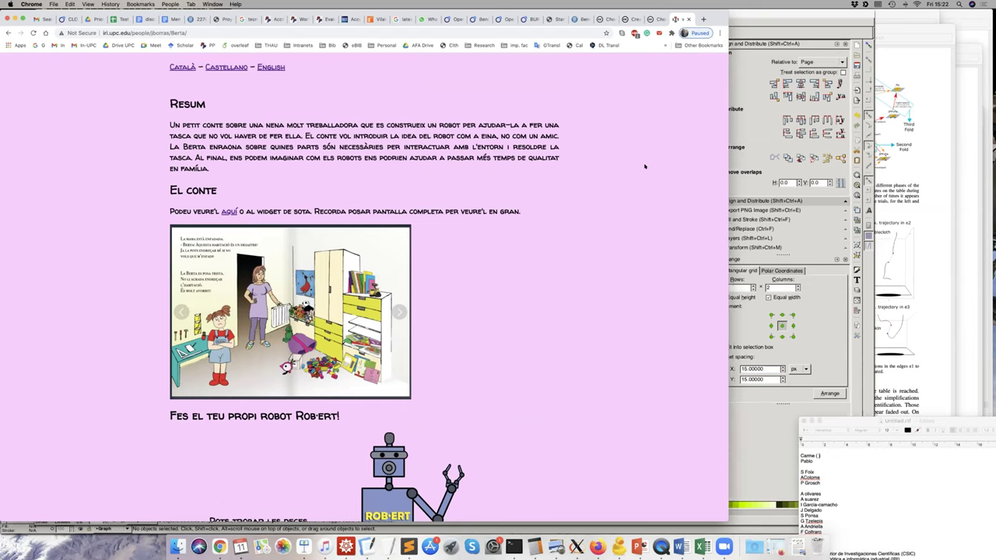
scroll(645, 165, up, 3)
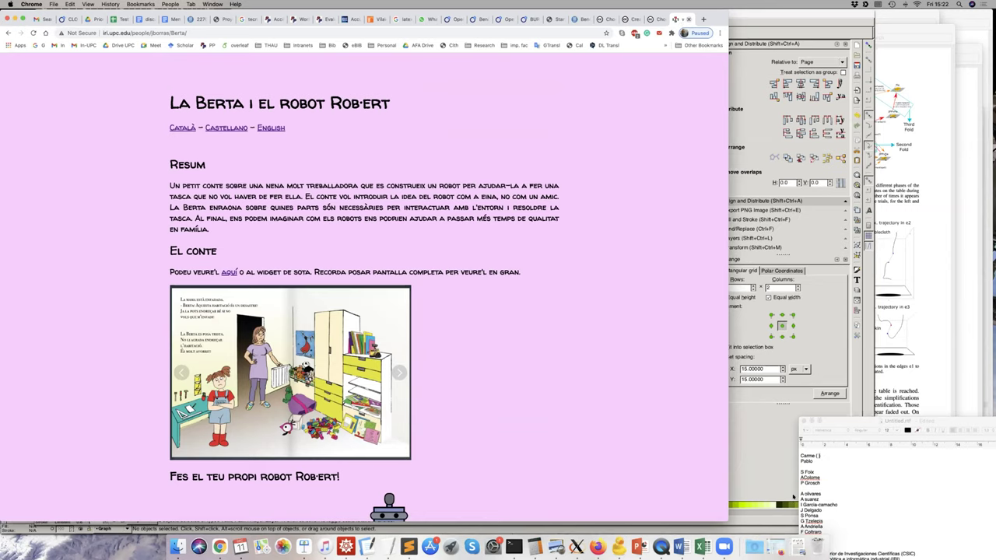
- Close the story's web page tab and switch to the Zoom application
click(689, 19)
right_click(723, 547)
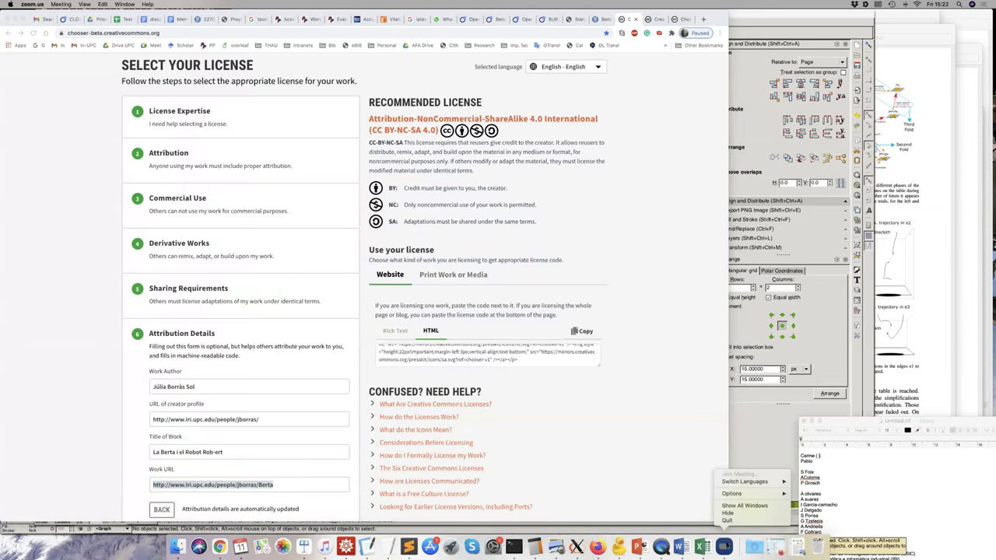
click(725, 547)
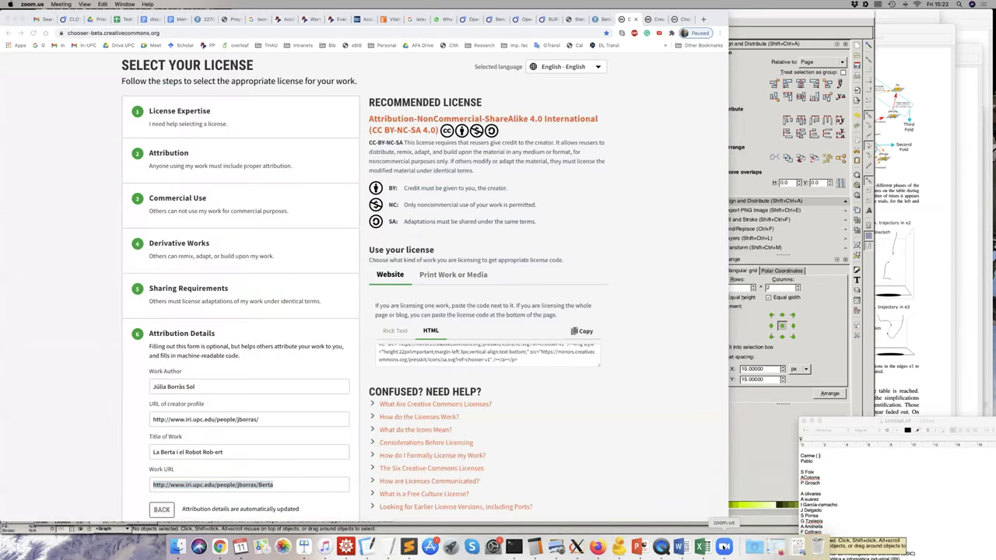
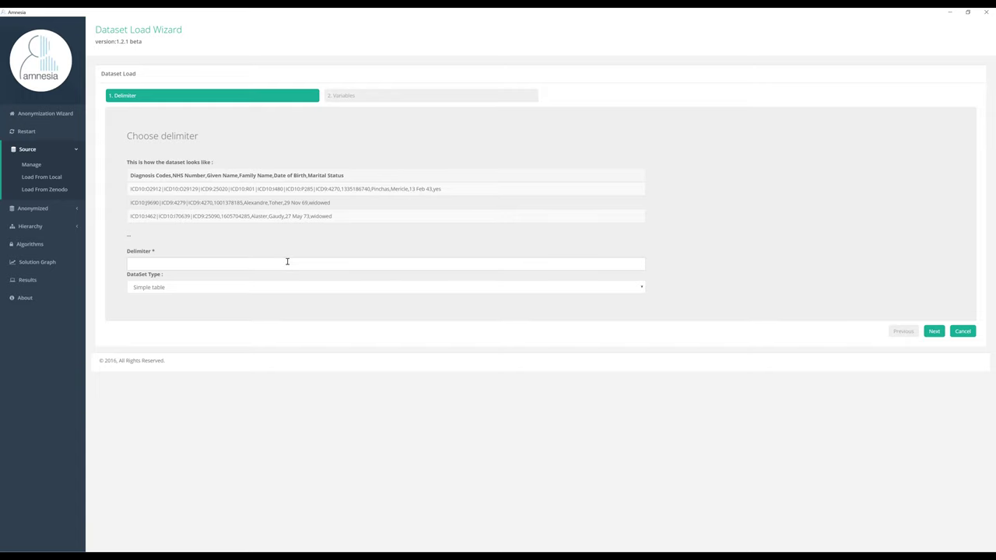
- Restore and enlarge the Amnesia window, and set a comma as the dataset's delimiter, continuing to the column types
click(968, 12)
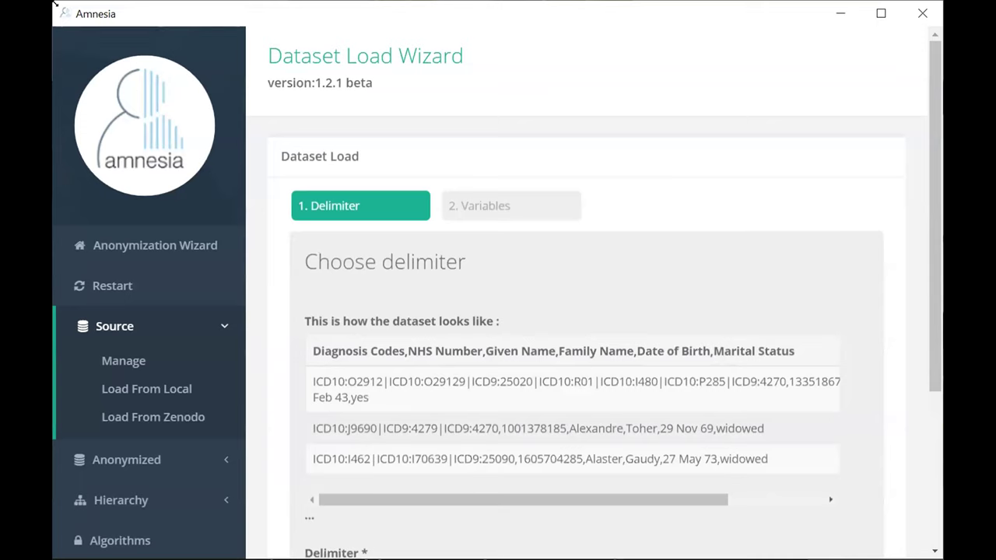
drag(54, 4, 2, 0)
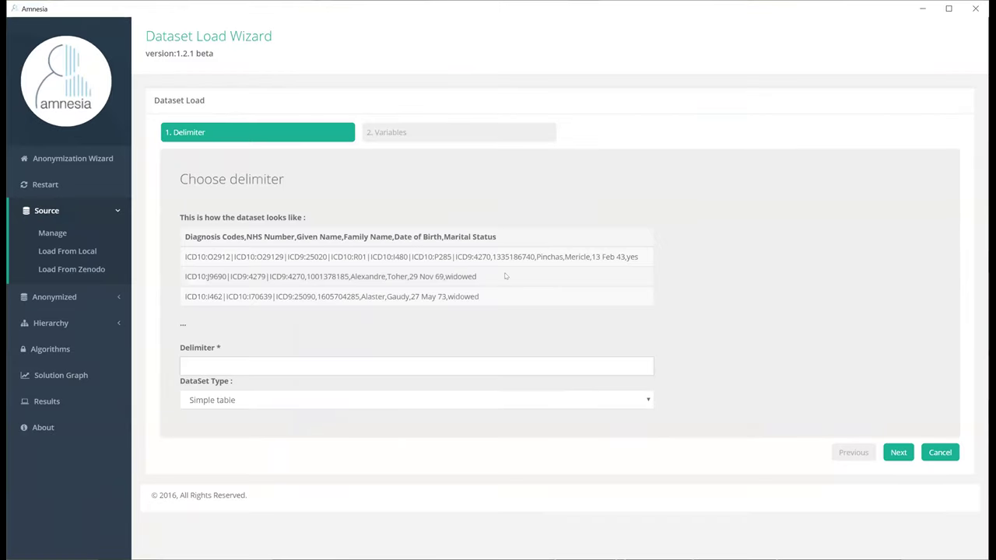
click(461, 362)
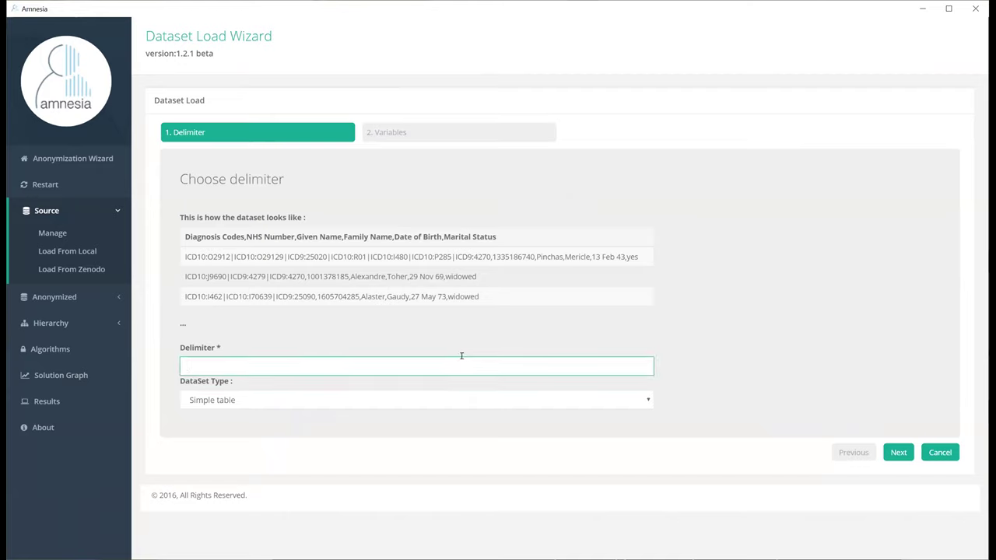
text(,)
click(899, 454)
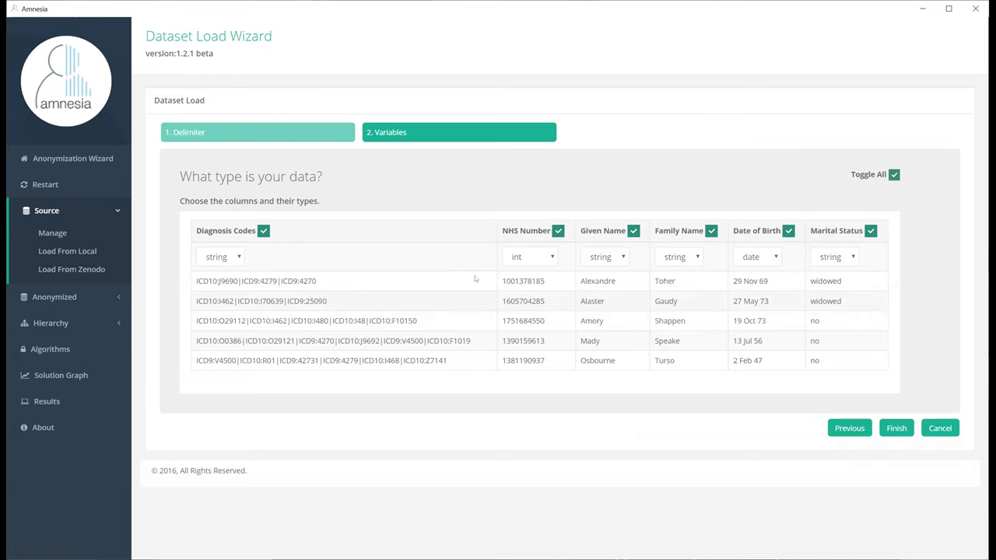
- Exclude the NHS Number, Given Name and Family Name columns and finish loading the dataset
click(558, 231)
click(634, 231)
click(711, 231)
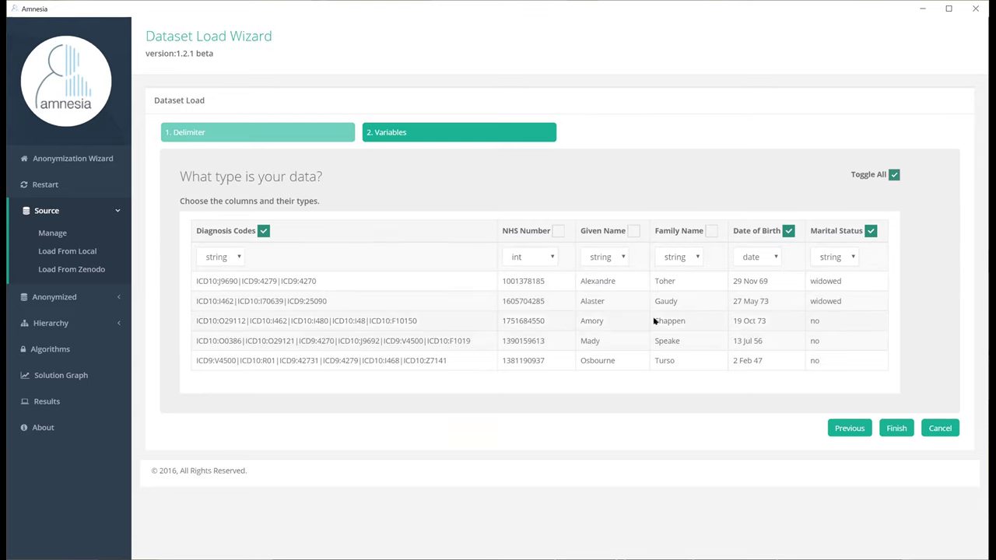
click(897, 428)
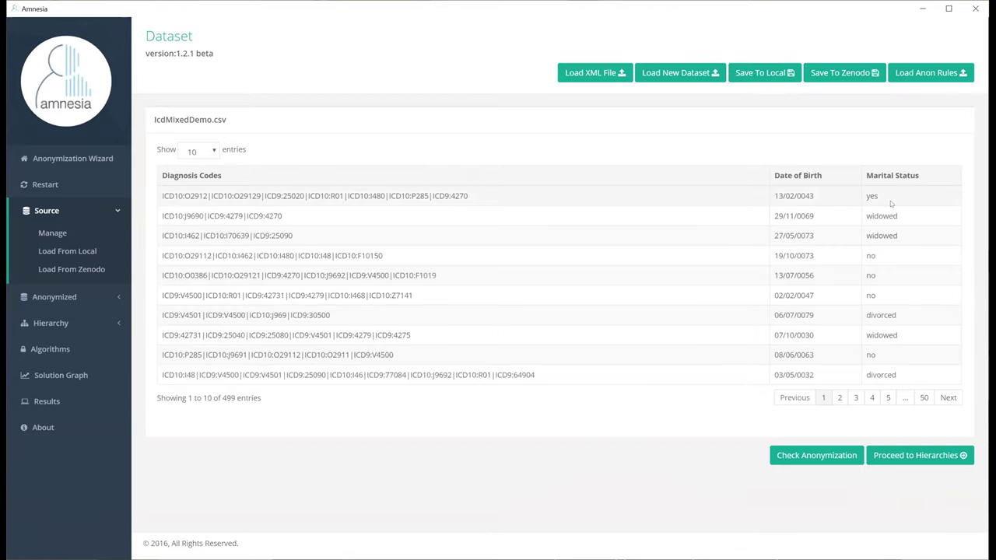
- Proceed to the hierarchies and load the generalization hierarchy from distinct_hier_marriage2.txt
click(879, 455)
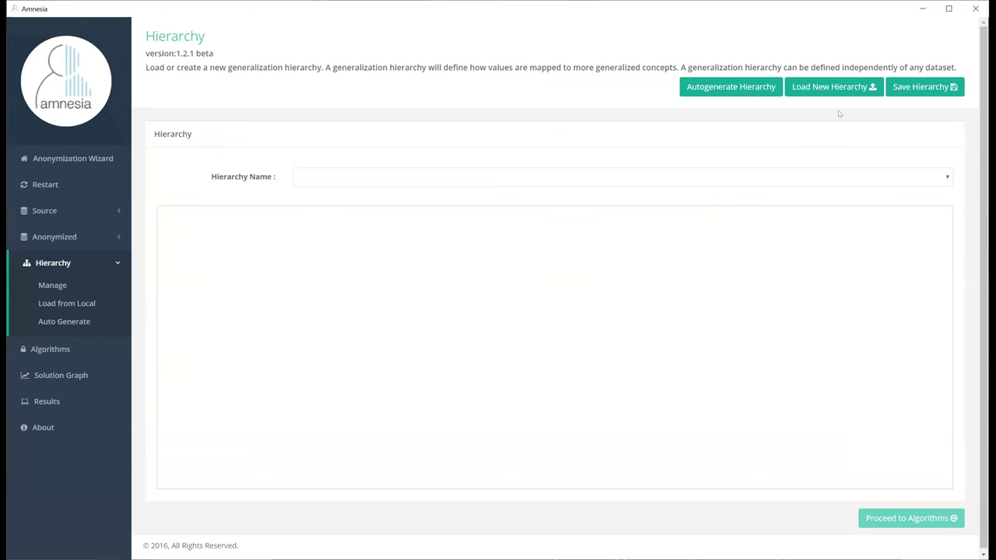
click(832, 91)
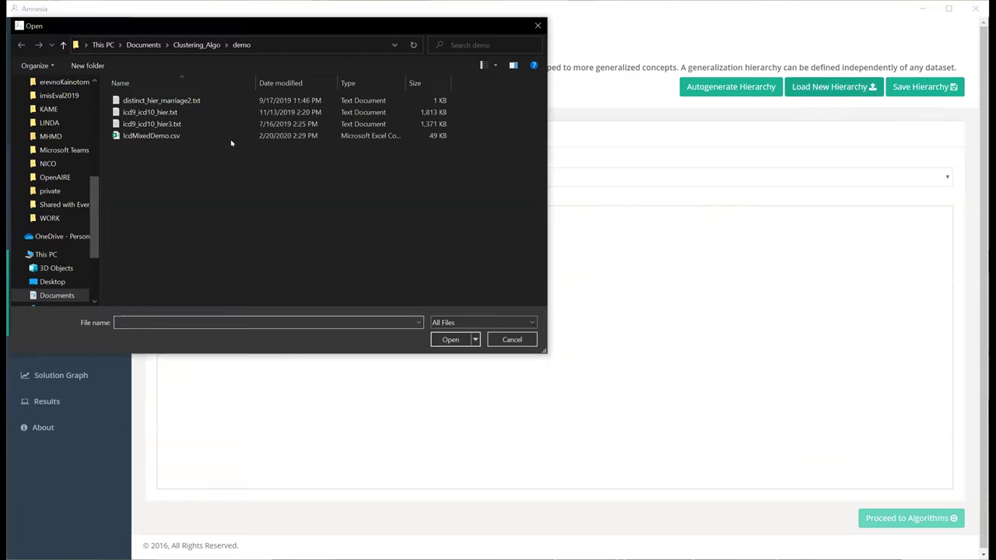
double_click(194, 101)
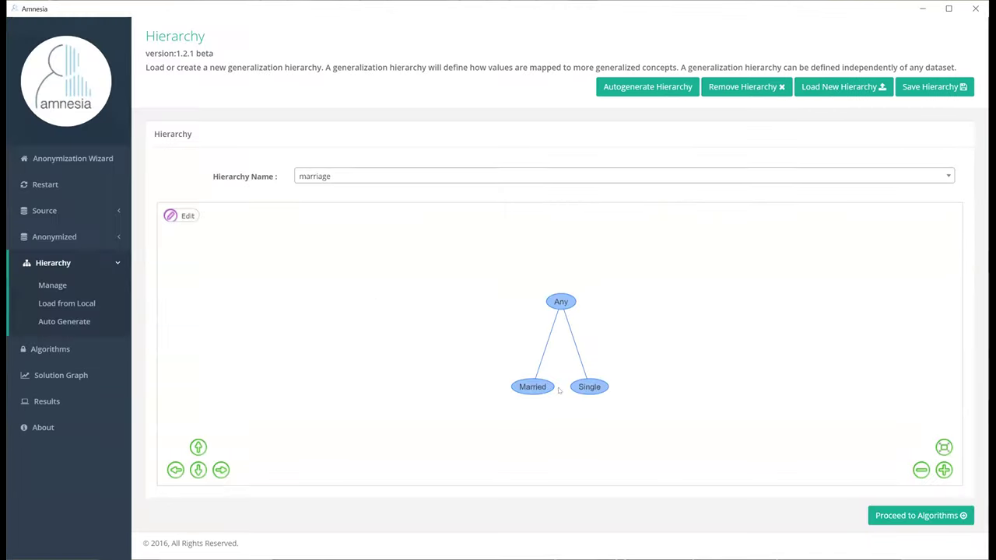
- Expand the Single node of the marriage hierarchy and examine how the marital status values are grouped
click(599, 389)
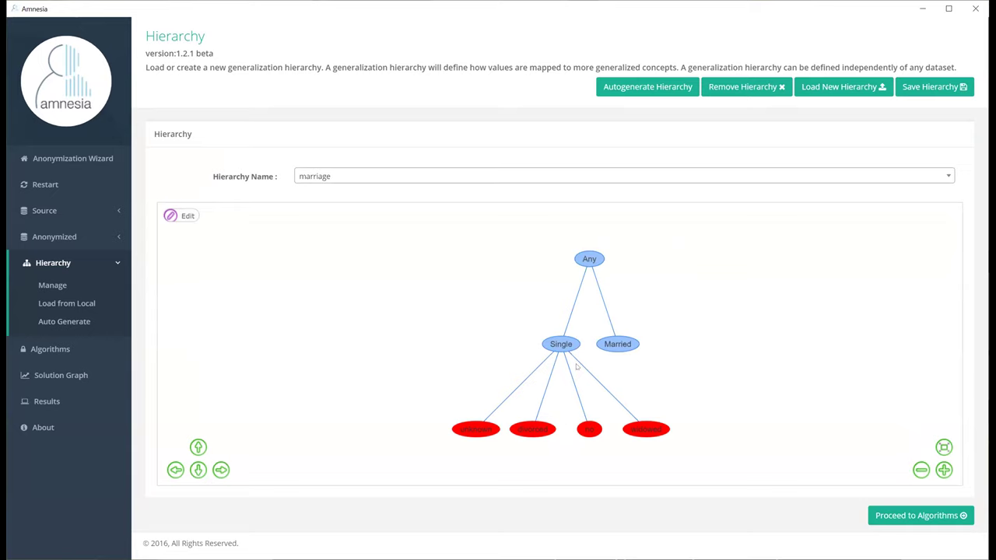
mouse_move(595, 350)
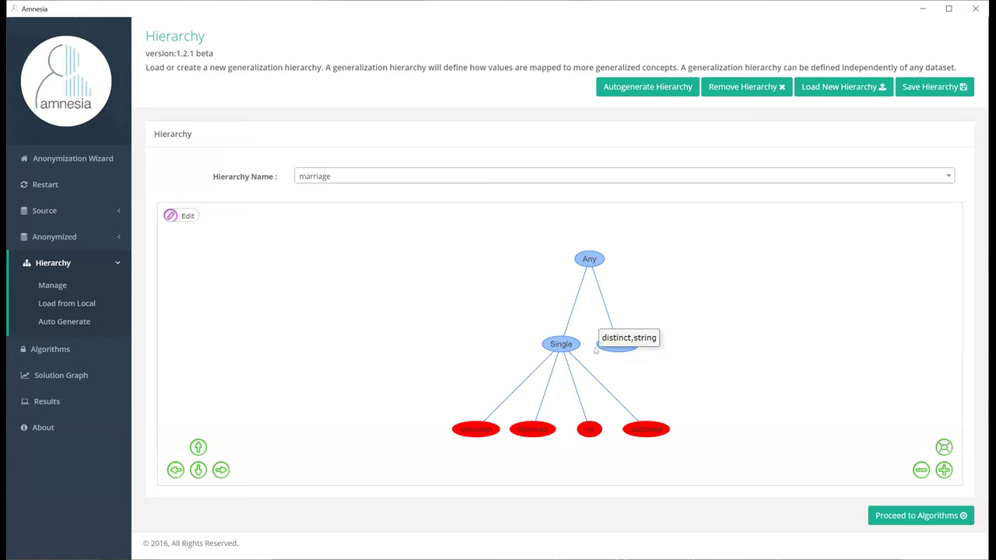
mouse_move(564, 349)
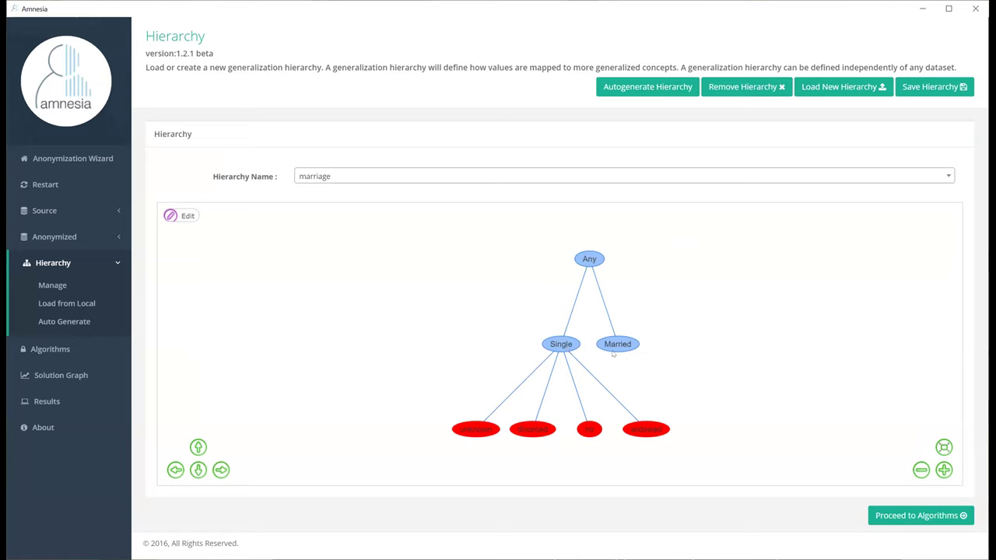
mouse_move(638, 429)
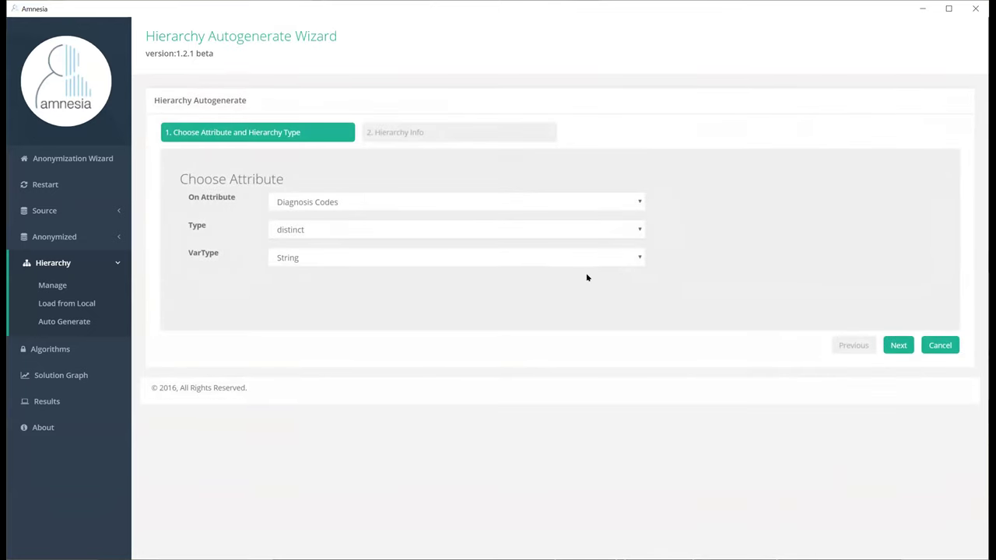
- Base the autogenerated hierarchy on the Date of Birth attribute and name it bdate
click(404, 200)
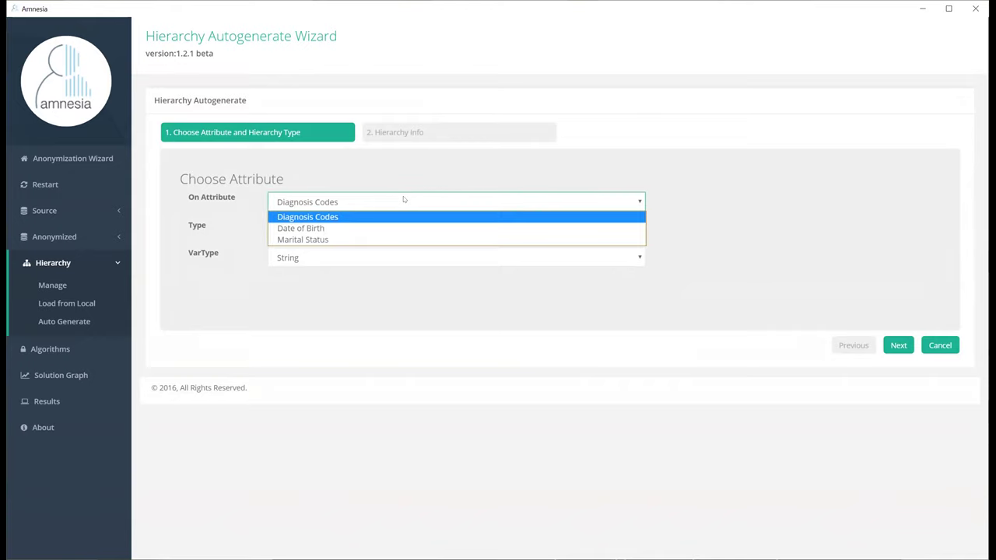
click(397, 228)
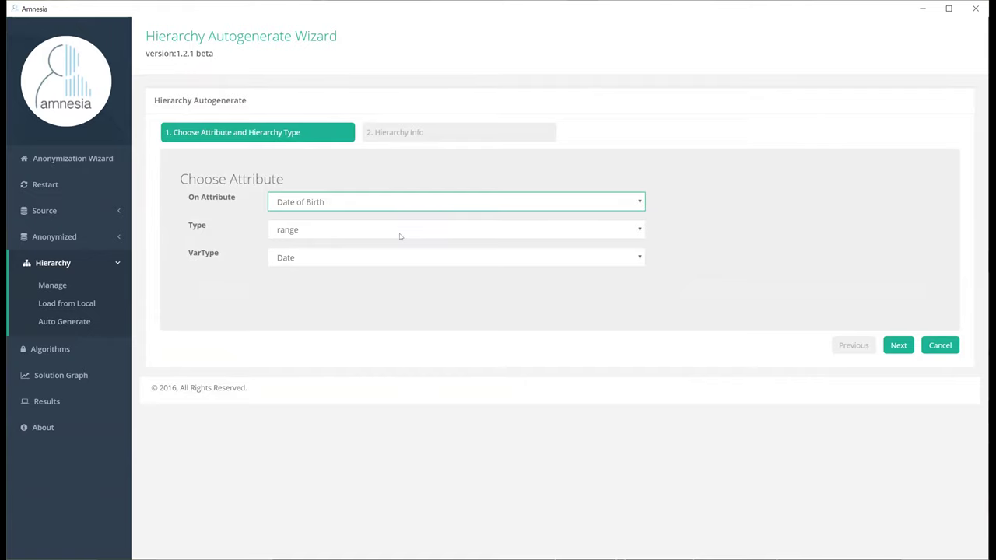
click(893, 350)
click(343, 208)
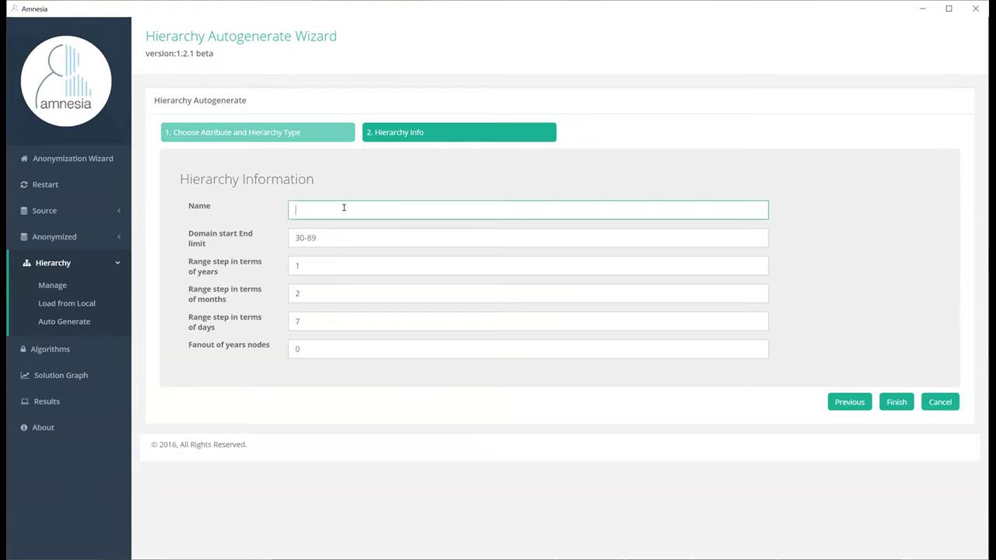
text(dbate)
key(BackSpace)
key(BackSpace)
key(BackSpace)
text(bdate)
click(298, 210)
key(BackSpace)
- Set the range step to 2 years and 3 months and the fanout of years nodes to 3, and generate the hierarchy
double_click(300, 266)
text(2)
key(Tab)
text(3)
double_click(309, 348)
text(3)
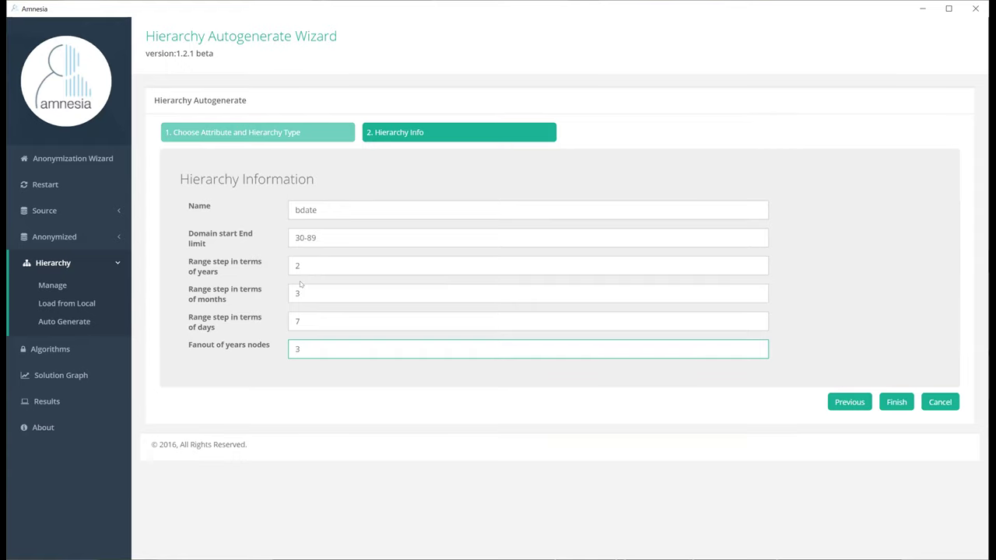
click(900, 403)
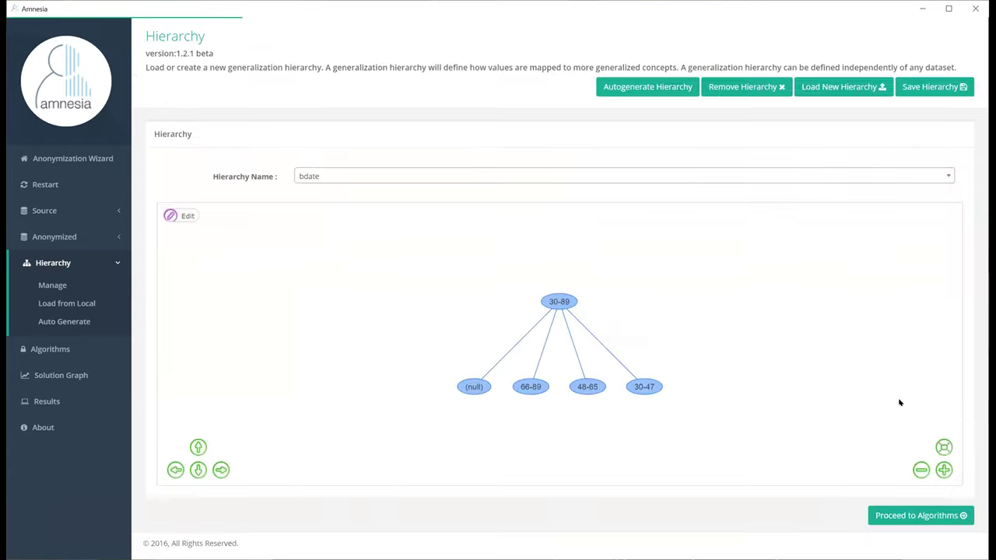
- Expand the bdate hierarchy from 66-89 through 78-83 and 80-81 to the 1/81-3/81 node and examine its levels
click(540, 388)
click(517, 429)
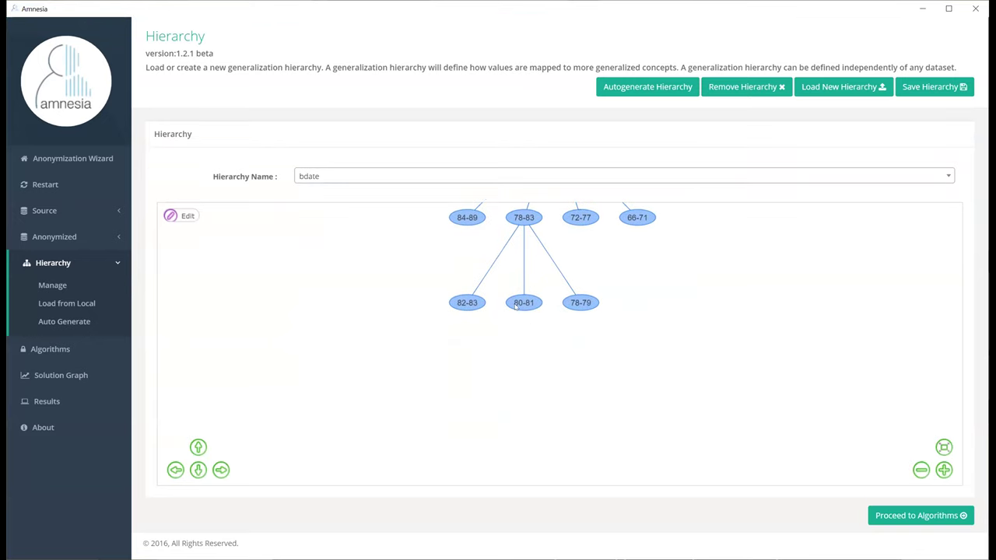
click(515, 303)
click(532, 348)
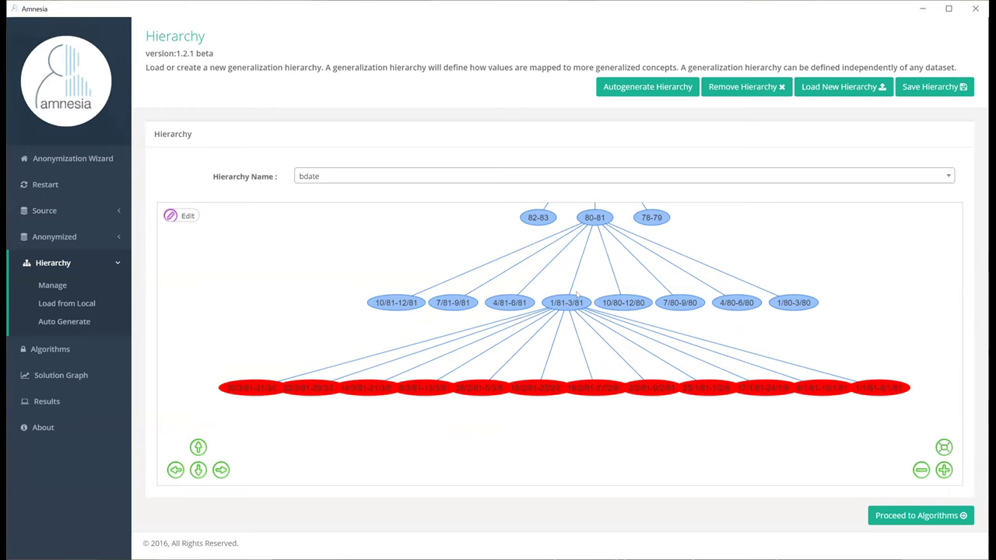
drag(745, 286, 778, 388)
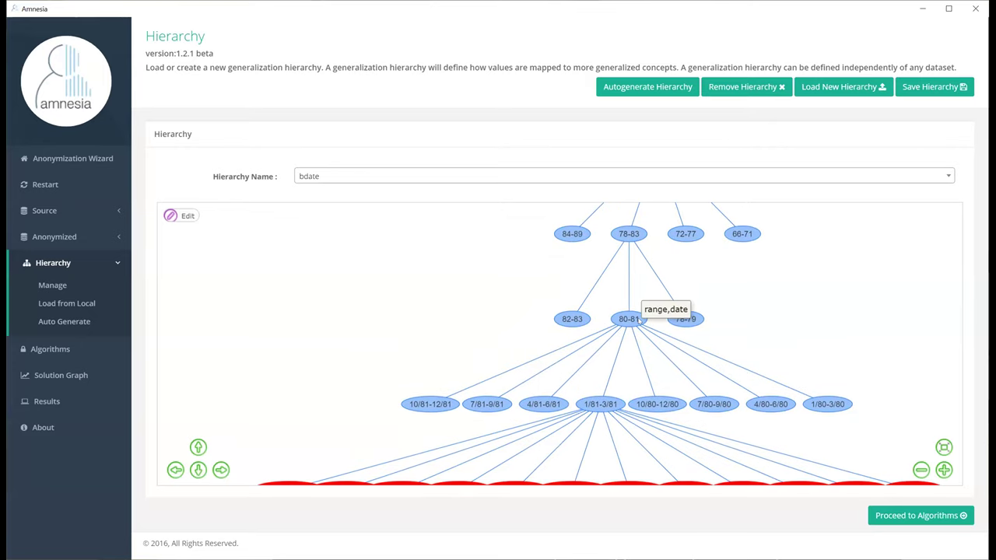
drag(669, 244, 680, 354)
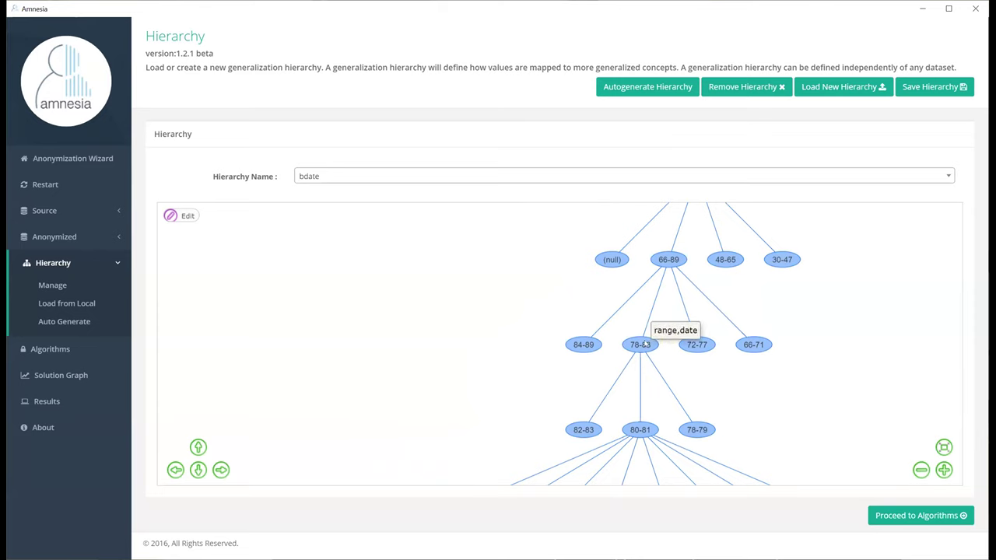
- Compare the sub-ranges under the 48-65 and 66-89 nodes of the bdate hierarchy
click(729, 260)
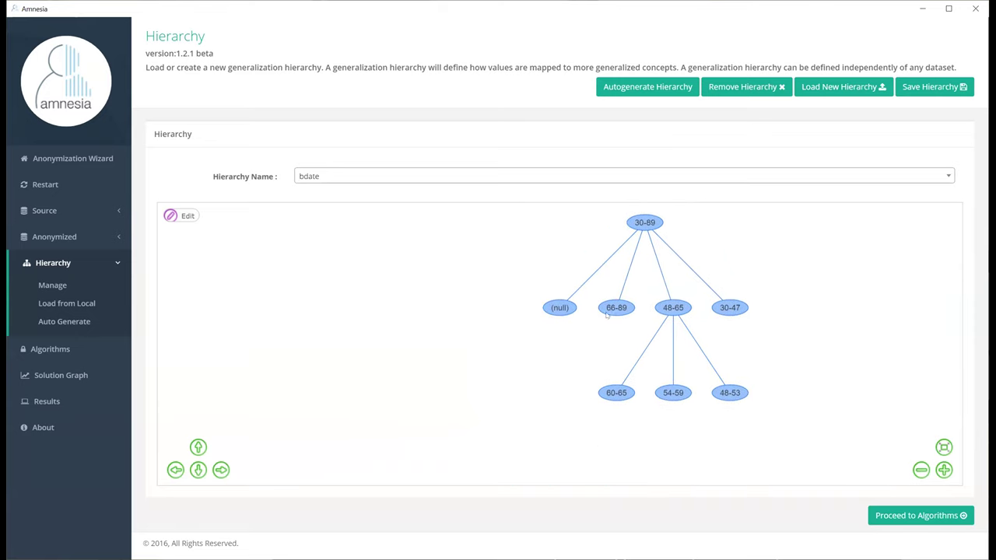
click(608, 310)
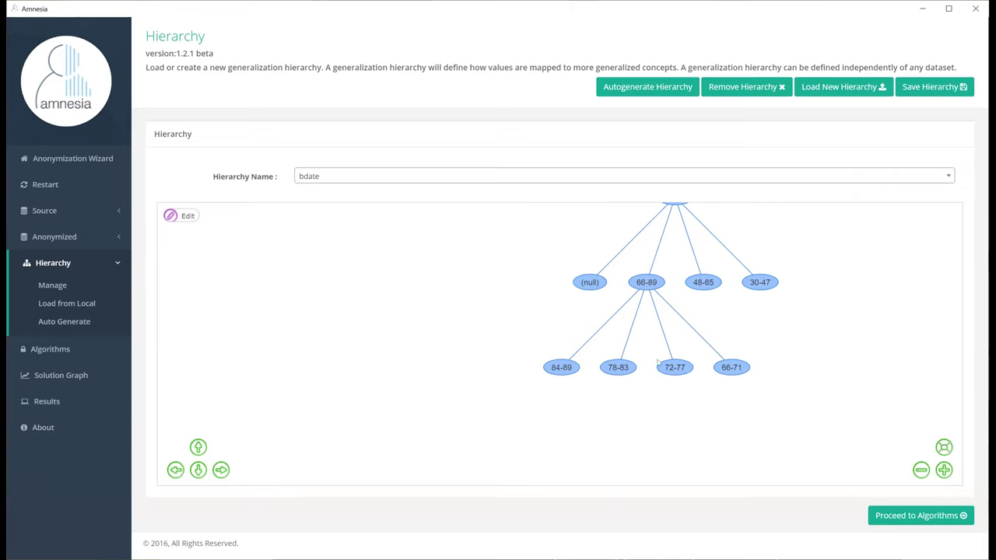
click(700, 283)
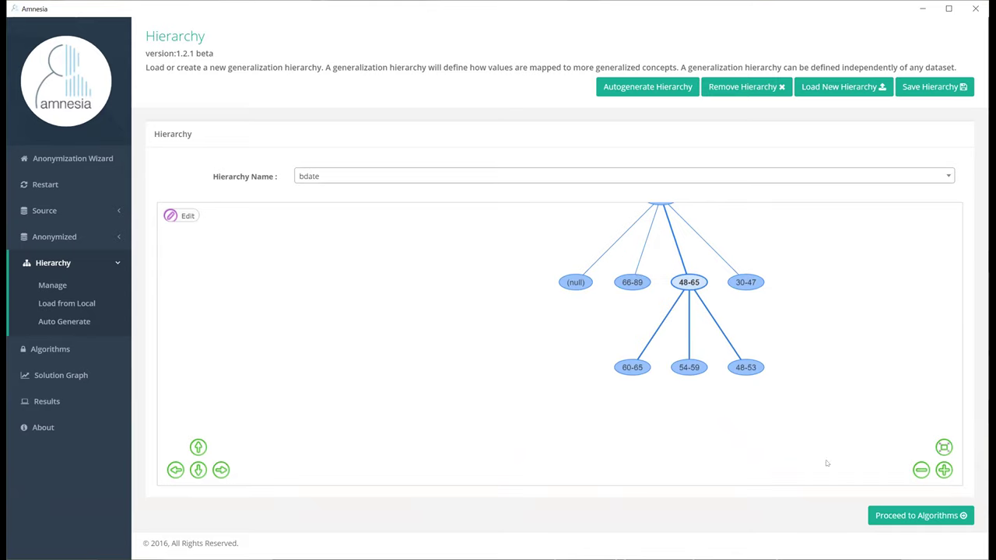
- Proceed to the algorithms and bind the bdate hierarchy to Date of Birth and the marriage hierarchy to Marital Status
click(889, 518)
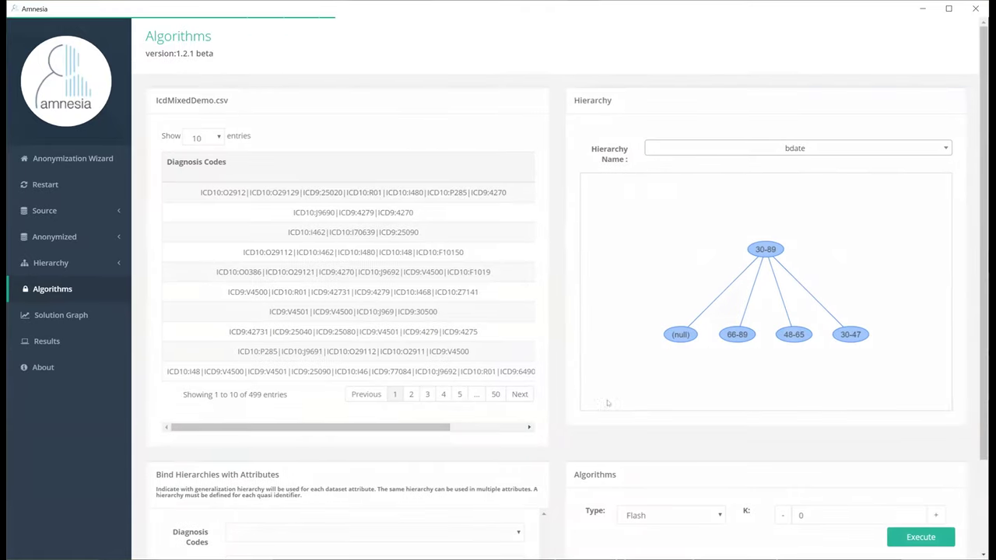
scroll(554, 424, down, 3)
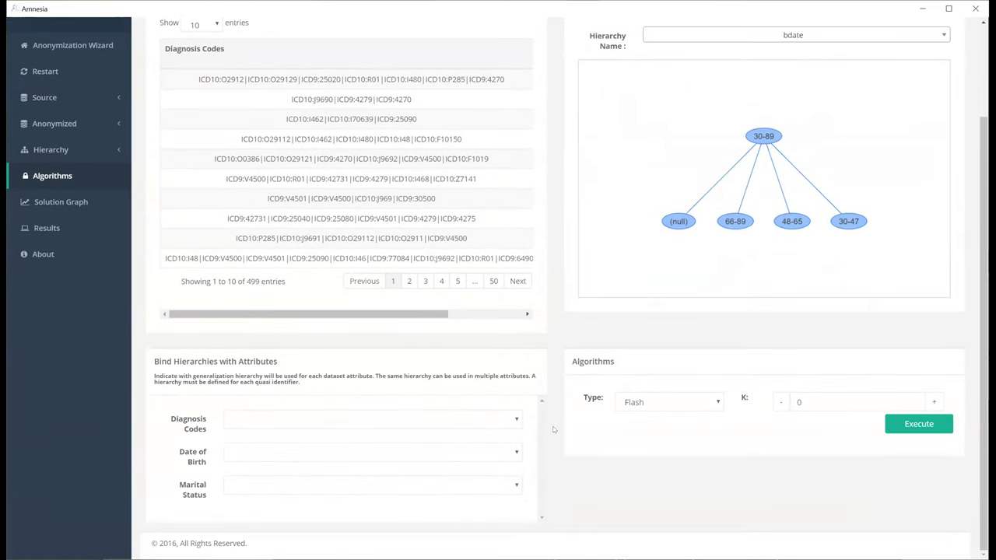
click(434, 453)
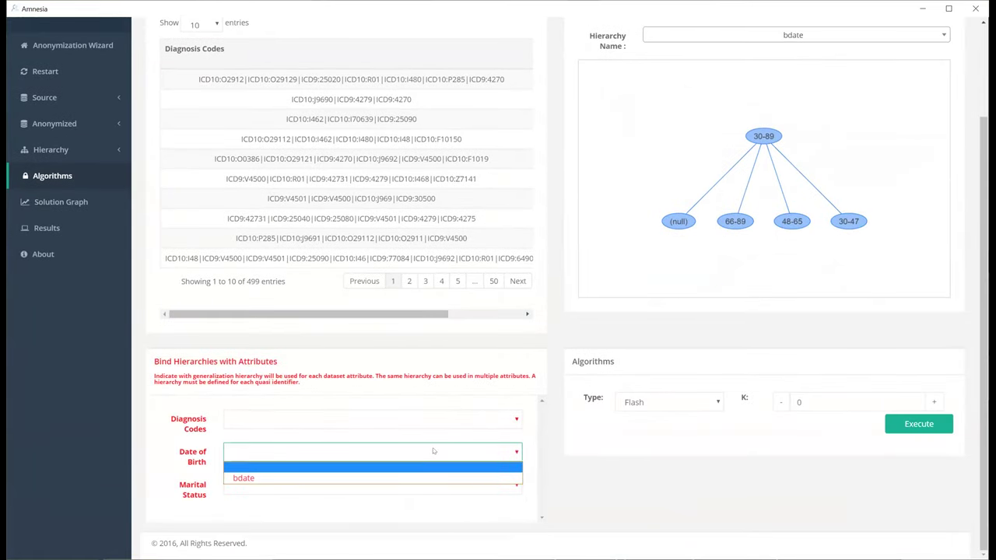
click(368, 476)
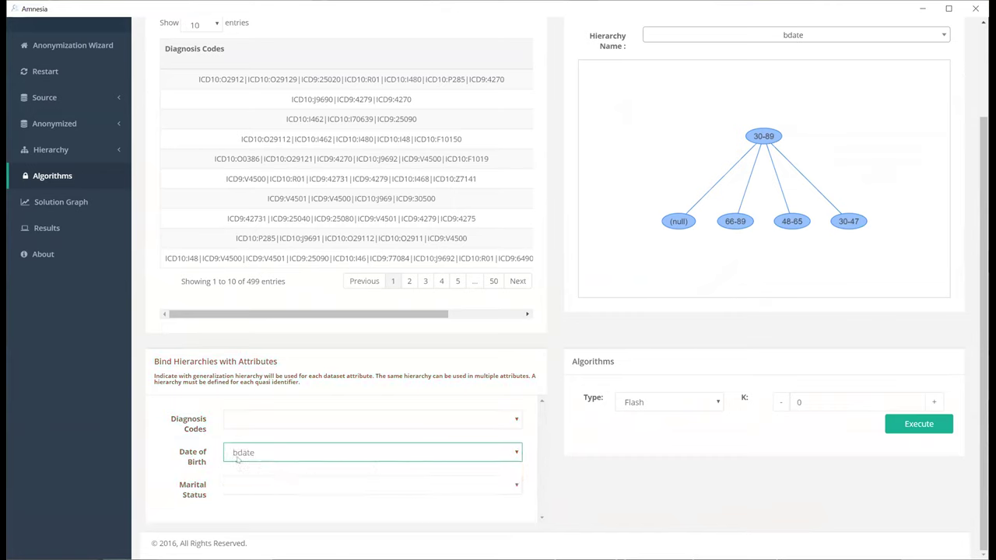
click(255, 487)
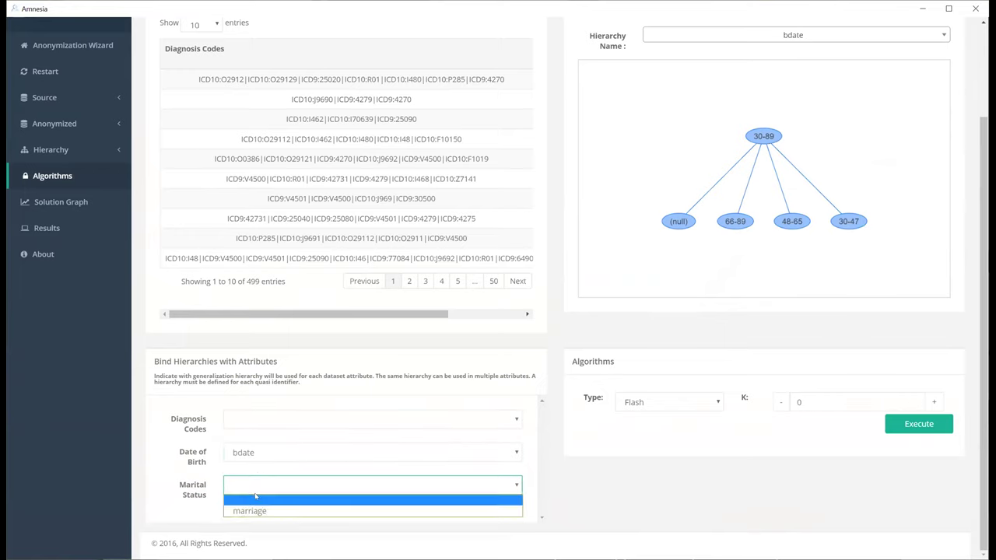
click(255, 510)
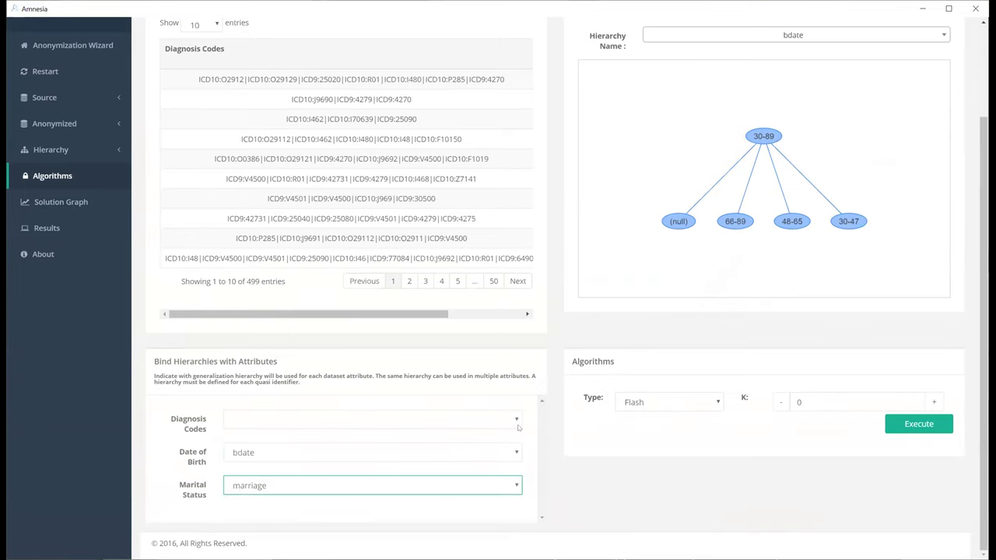
- Set K to 3 for the Flash algorithm
double_click(802, 402)
text(3)
click(759, 413)
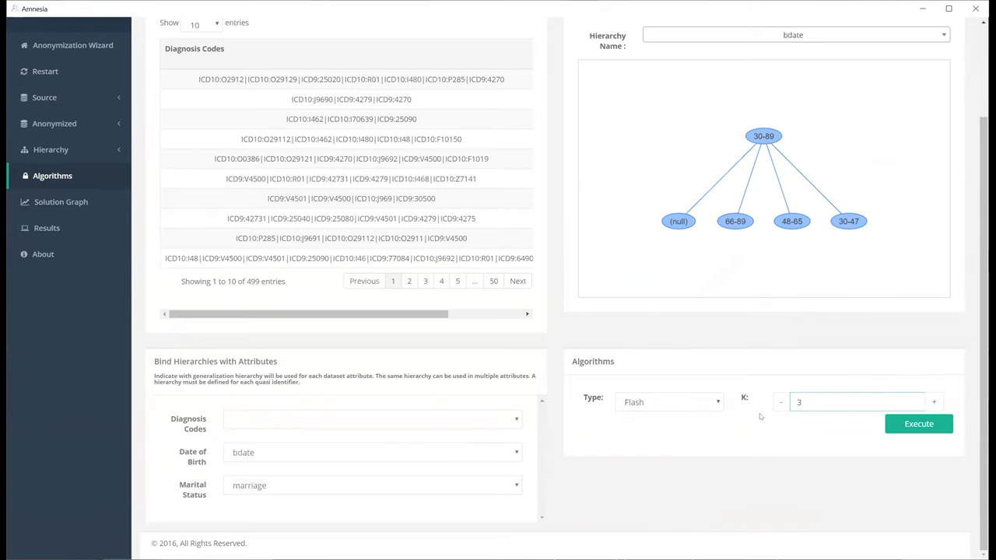
- Execute the Flash algorithm and check the generalization levels of the safe and unsafe nodes in the solution graph
click(910, 425)
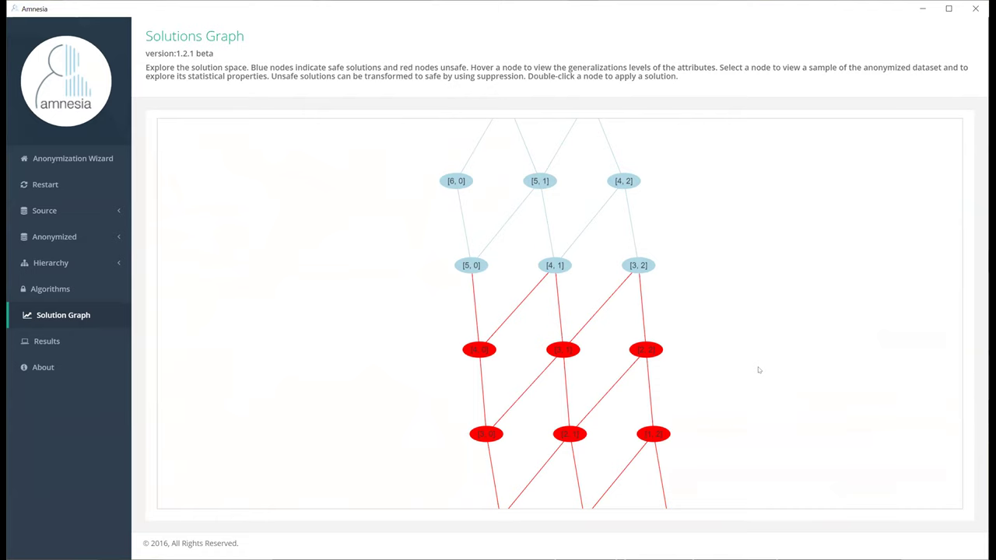
mouse_move(488, 353)
drag(773, 378, 808, 392)
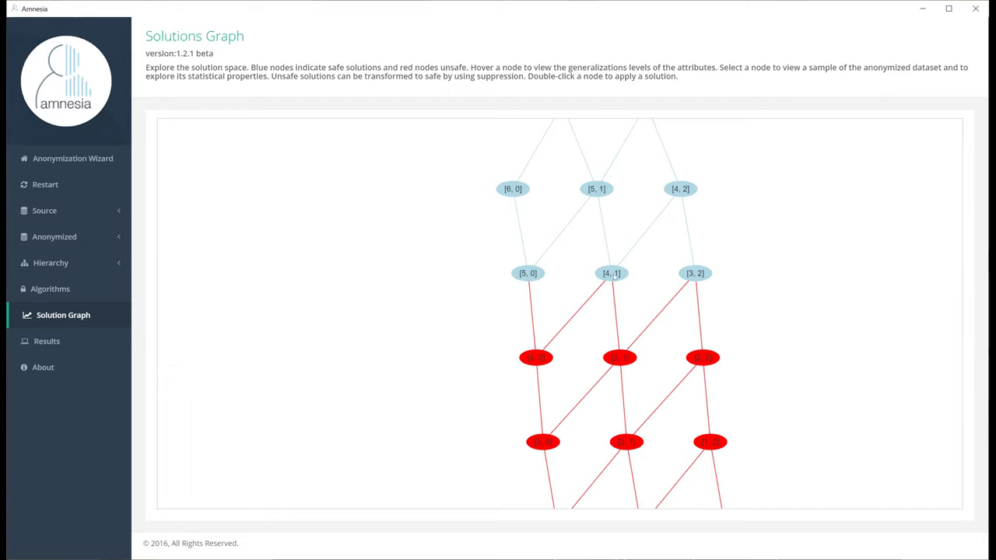
mouse_move(611, 278)
mouse_move(524, 273)
mouse_move(698, 277)
mouse_move(620, 360)
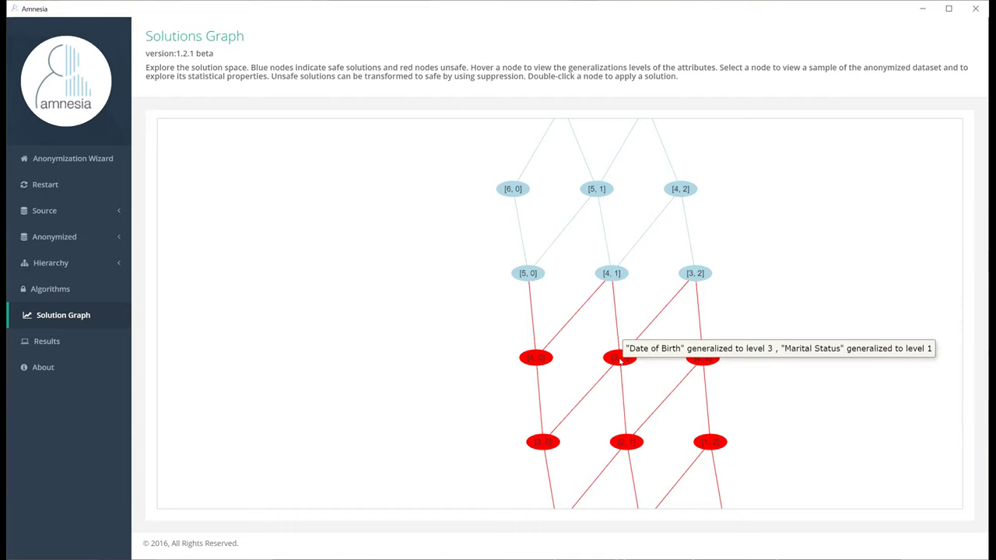
- Examine the statistics of the unsafe [3, 1] solution for Date of Birth and Marital Status combined, including the suppression required for k = 3
click(620, 359)
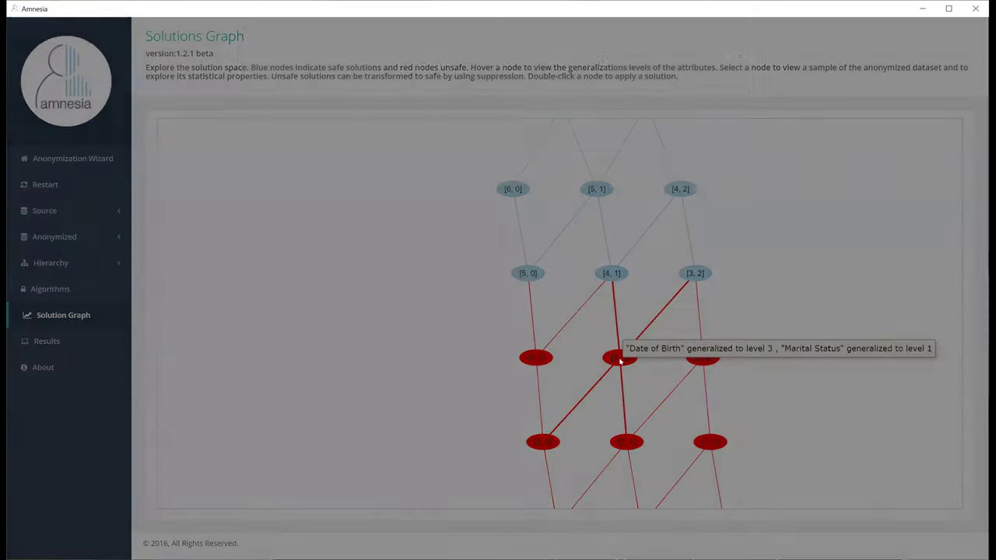
click(398, 124)
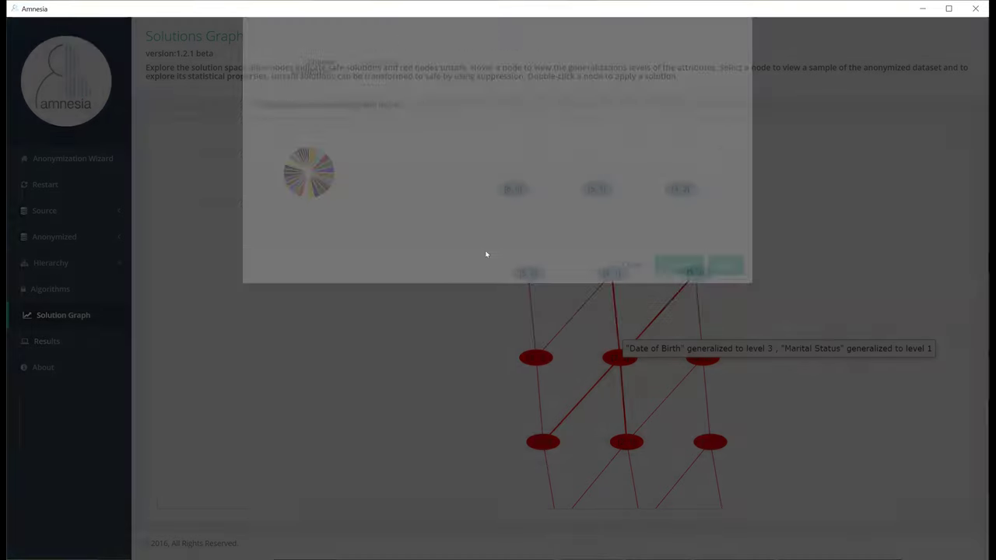
click(406, 128)
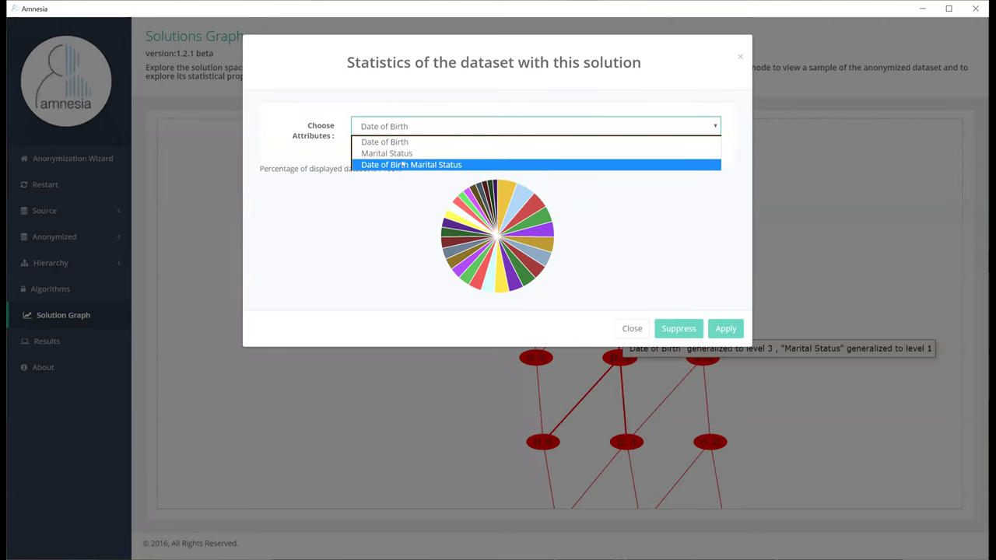
click(404, 163)
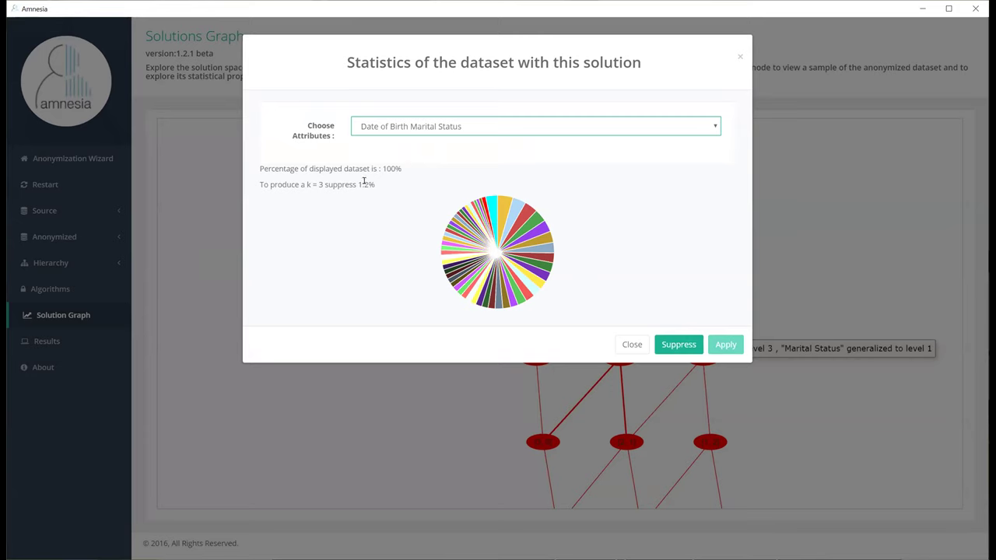
drag(369, 182, 359, 182)
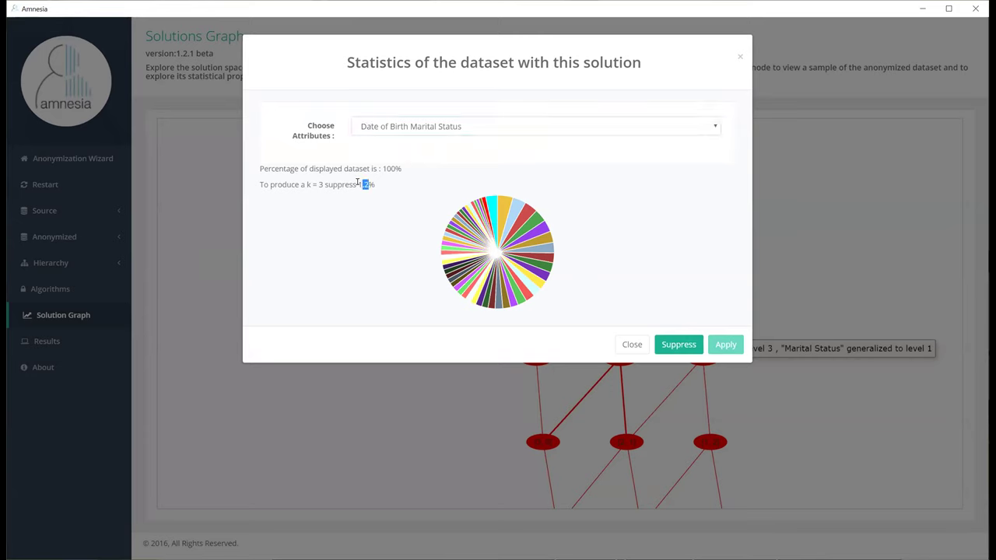
click(381, 233)
drag(493, 45, 360, 45)
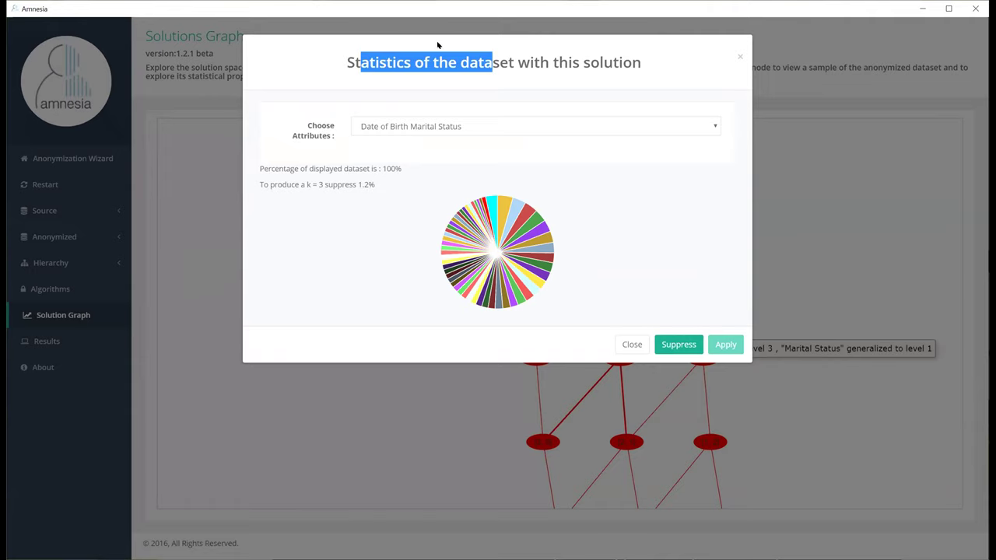
click(741, 58)
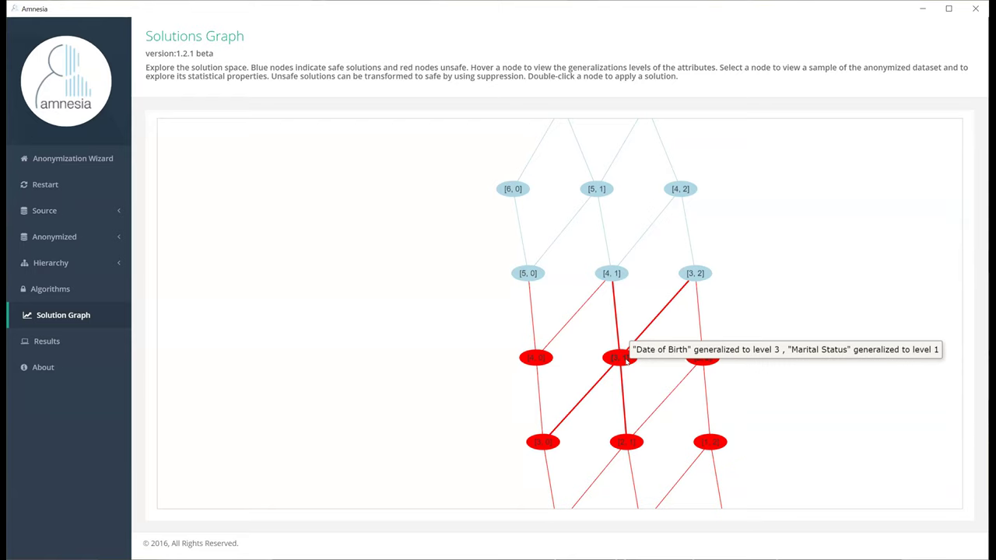
- Suppress the violating records of the [3, 1] solution for Date of Birth and Marital Status combined, and apply that solution to the dataset
click(625, 361)
click(412, 124)
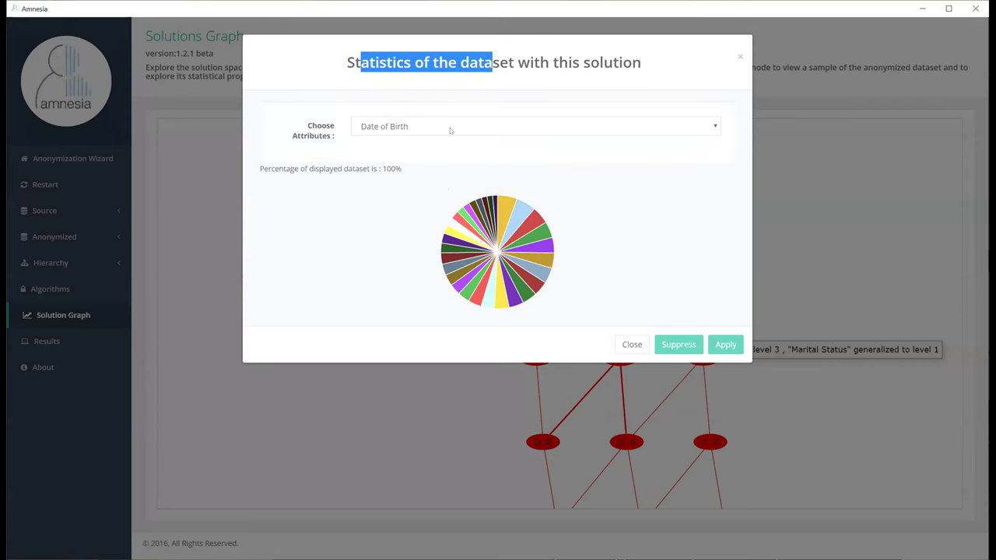
click(450, 128)
click(435, 156)
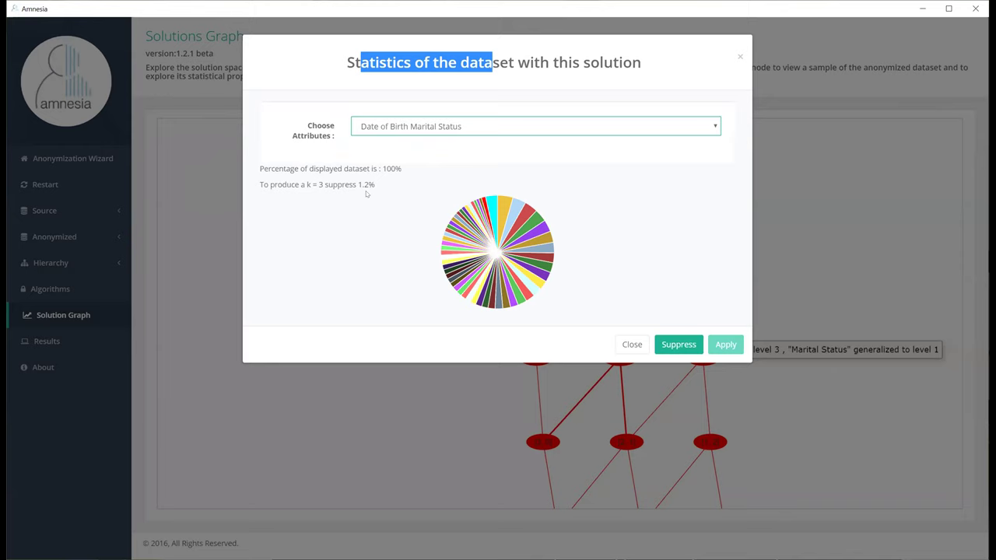
click(678, 345)
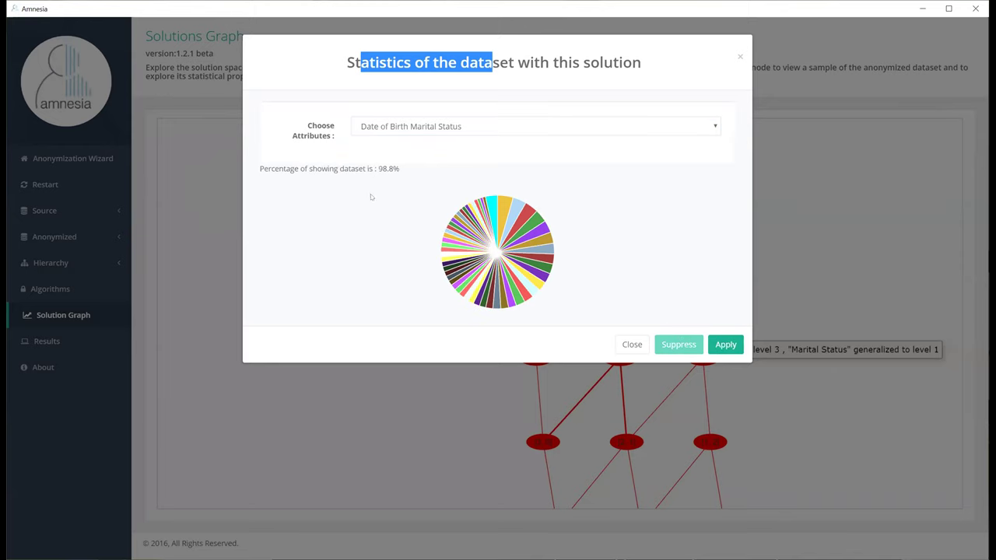
click(724, 348)
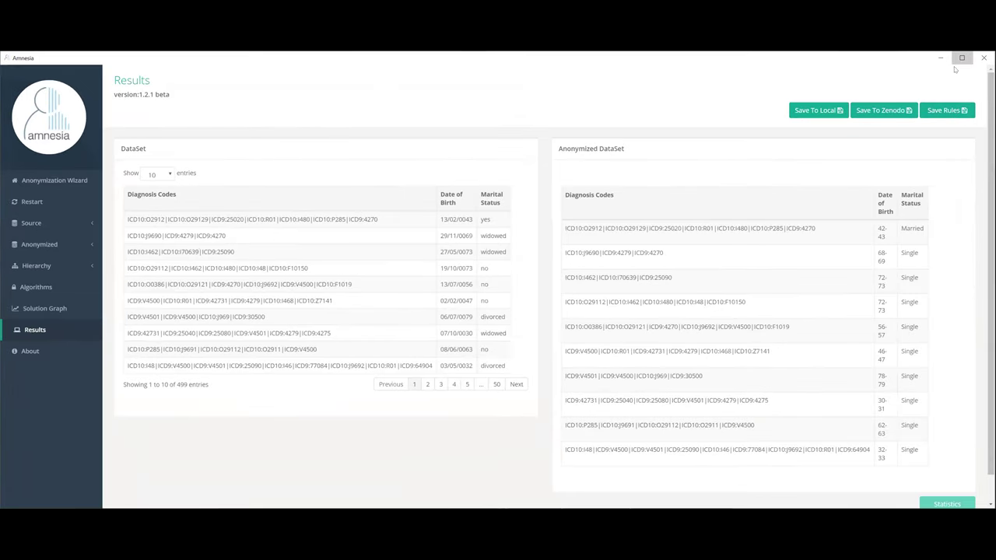
click(961, 58)
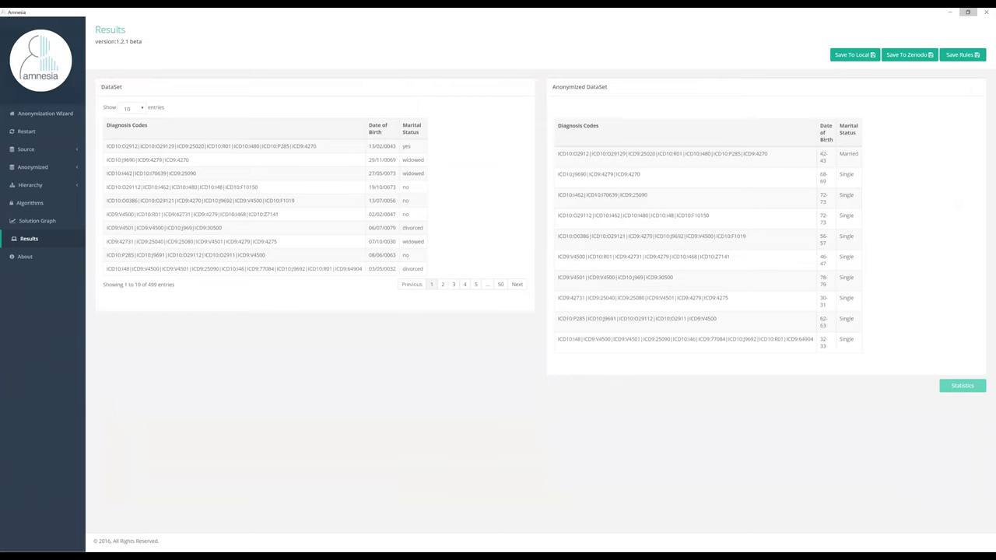
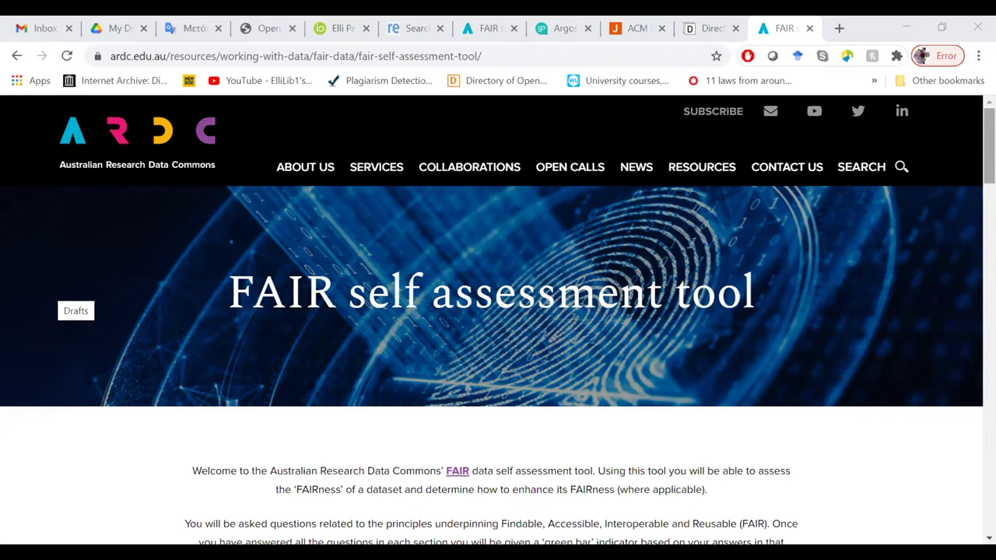
- In the ARDC FAIR self assessment tool, set the dataset's identifier to Globally Unique, citable and persistent, and its inclusion in all metadata records to Yes
scroll(498, 350, down, 2)
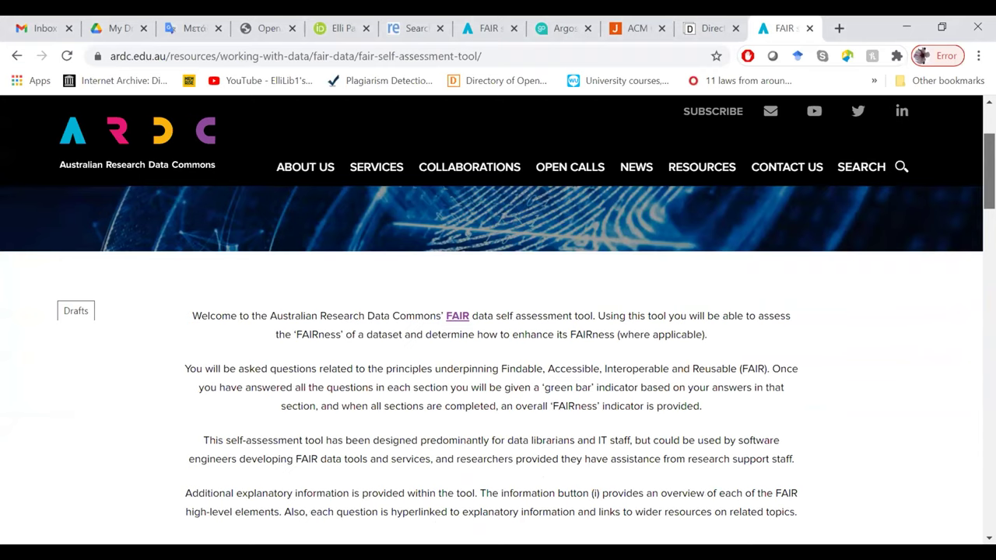
scroll(498, 350, down, 1)
scroll(498, 350, down, 2)
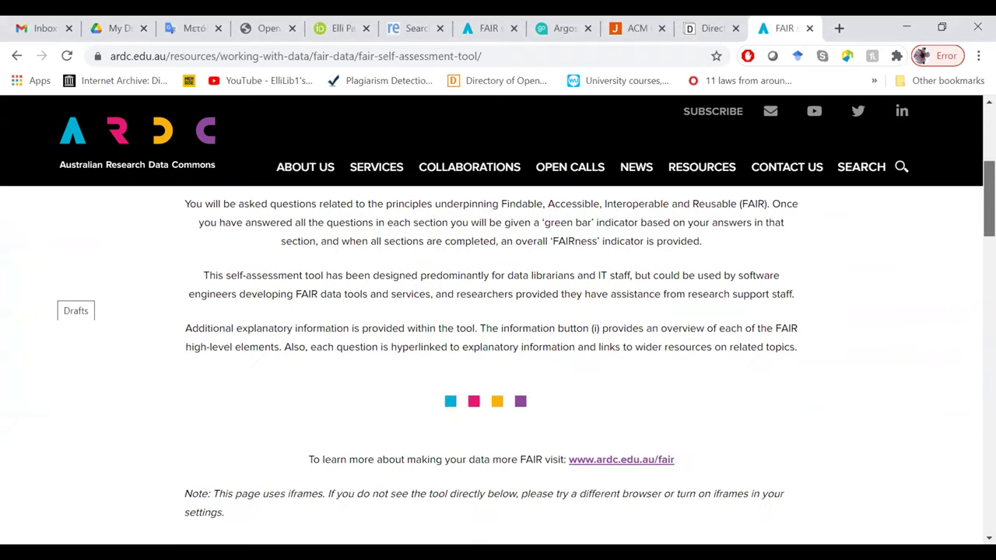
scroll(498, 350, down, 4)
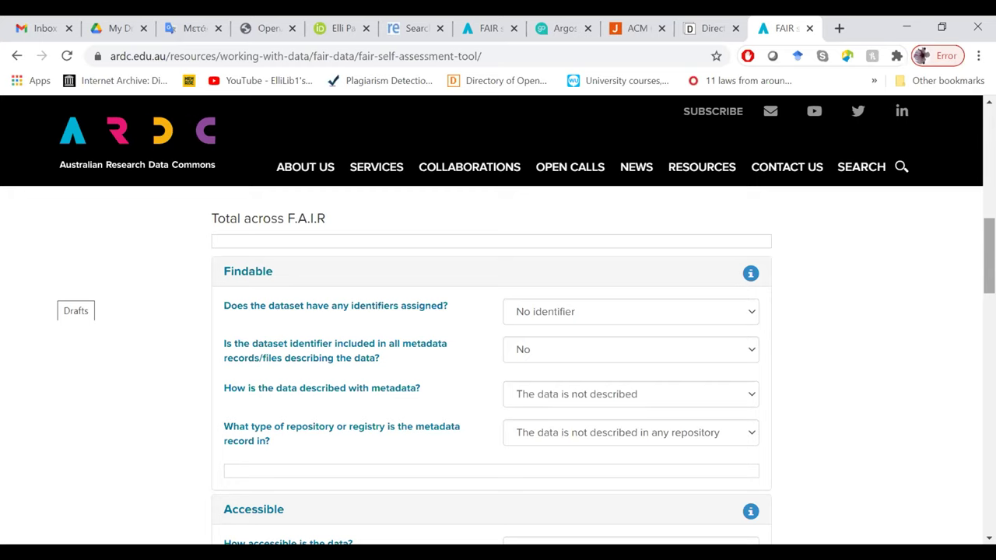
scroll(988, 257, down, 1)
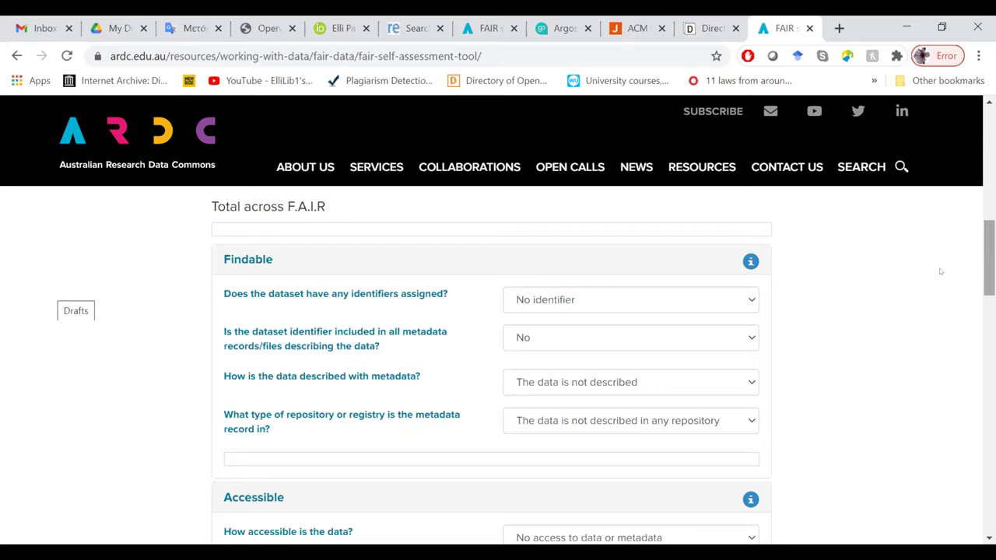
scroll(988, 256, down, 1)
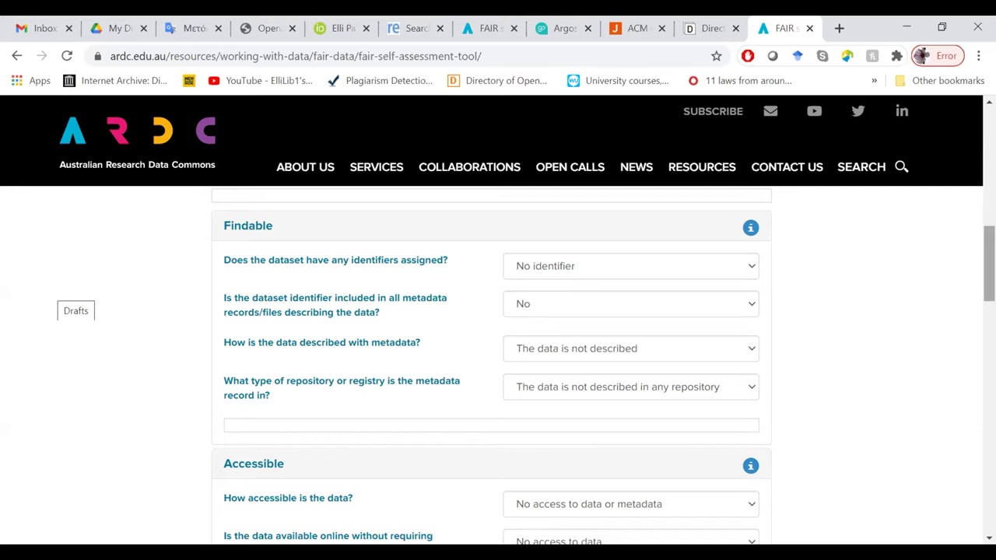
scroll(989, 264, up, 1)
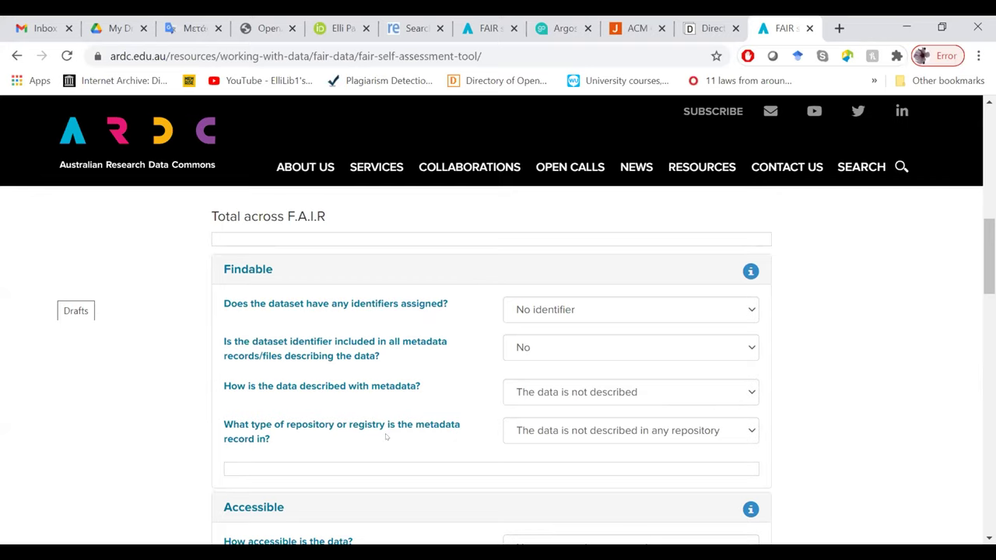
click(575, 311)
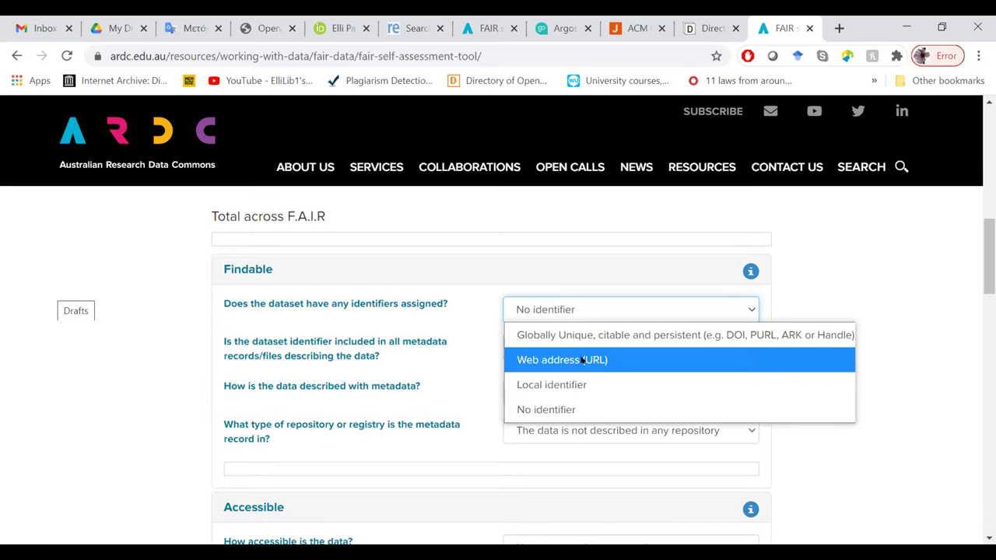
click(625, 335)
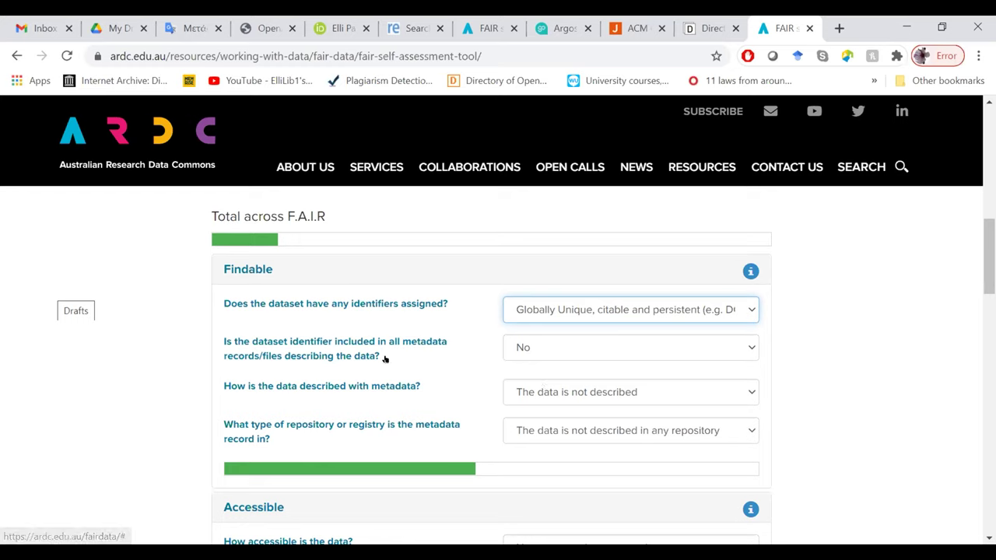
click(619, 345)
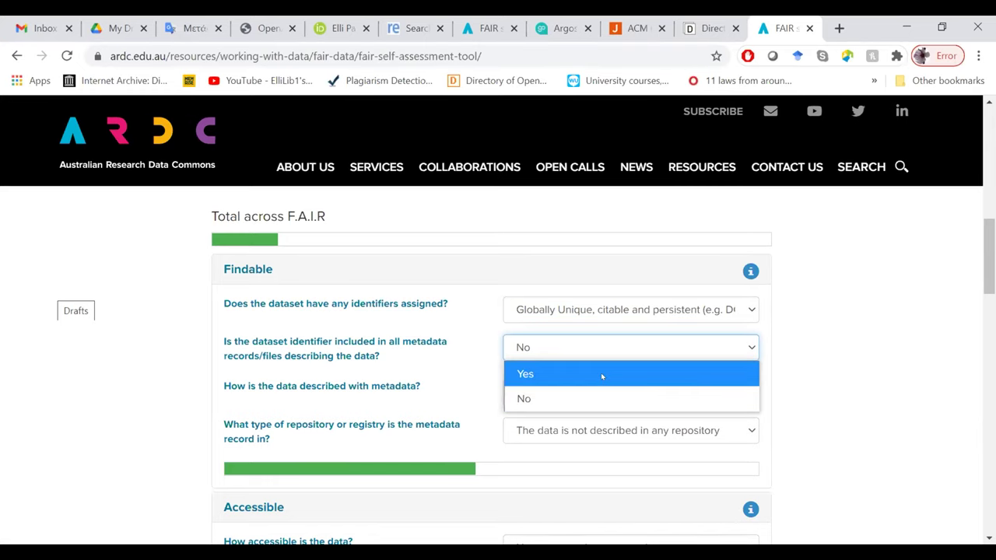
click(601, 374)
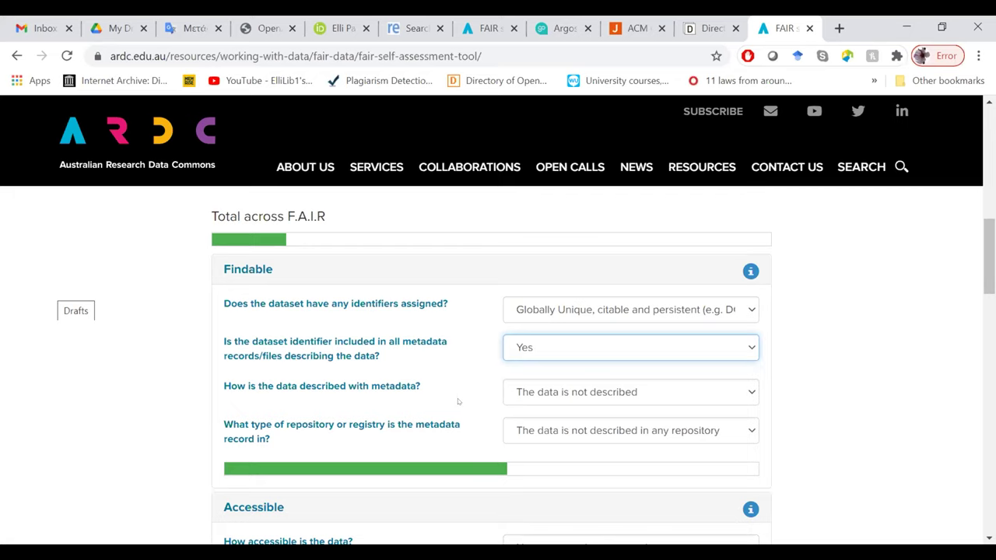
- Under Findable, set the metadata description to Brief title and description and the metadata record's repository type to Generalist public repository
click(591, 400)
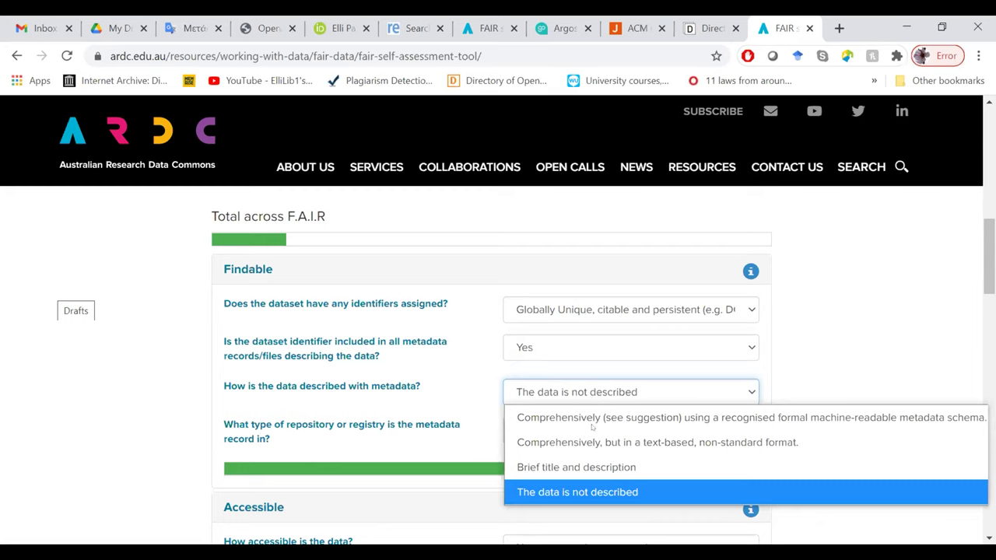
click(608, 467)
click(616, 400)
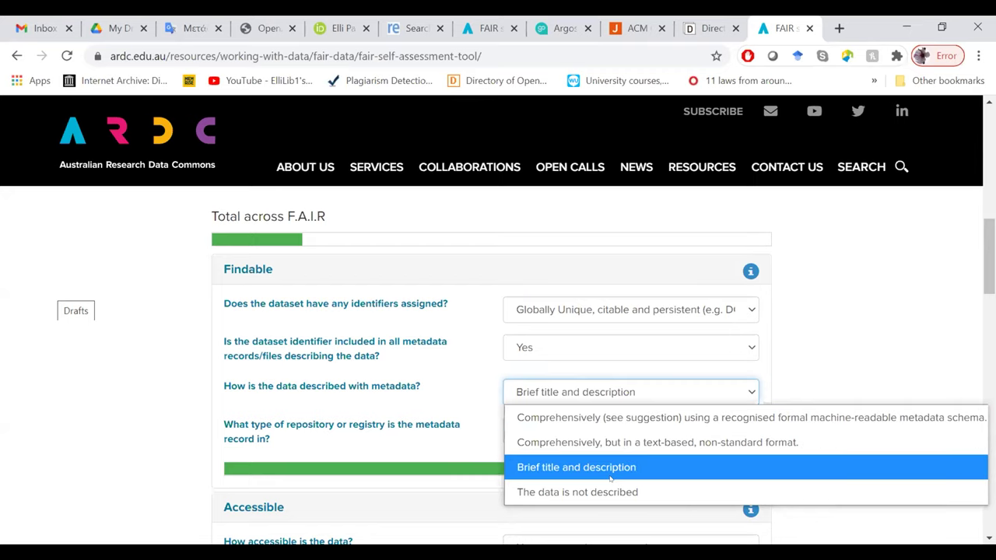
click(459, 409)
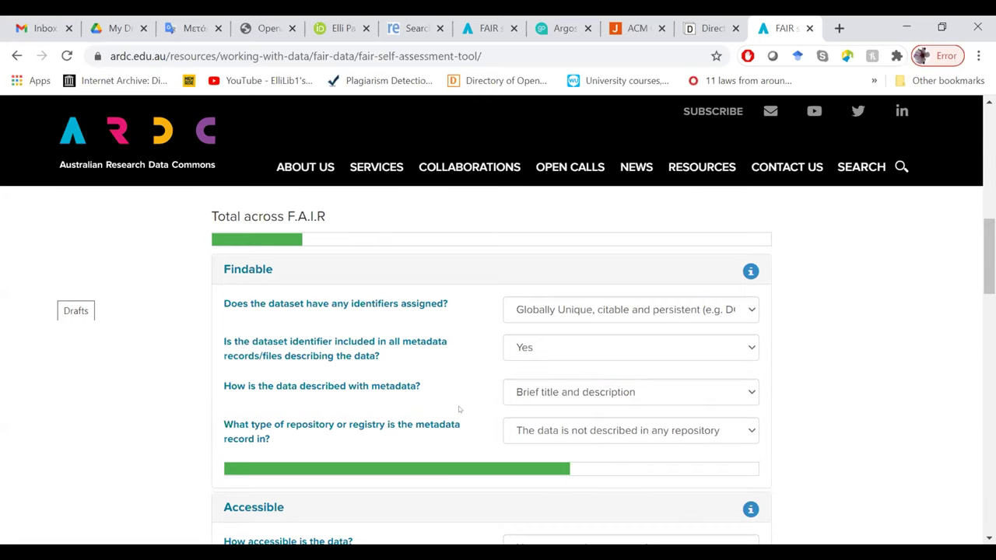
scroll(459, 409, down, 1)
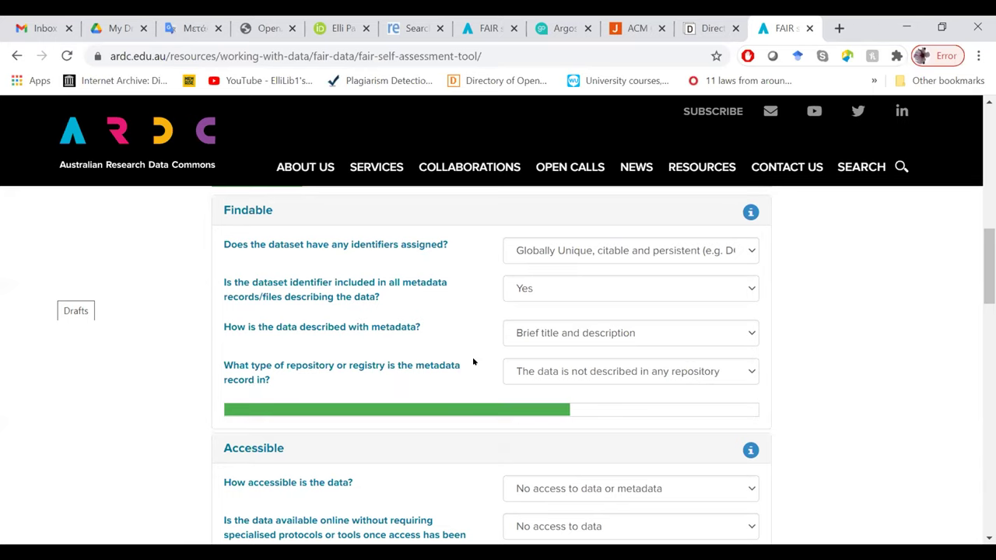
click(634, 377)
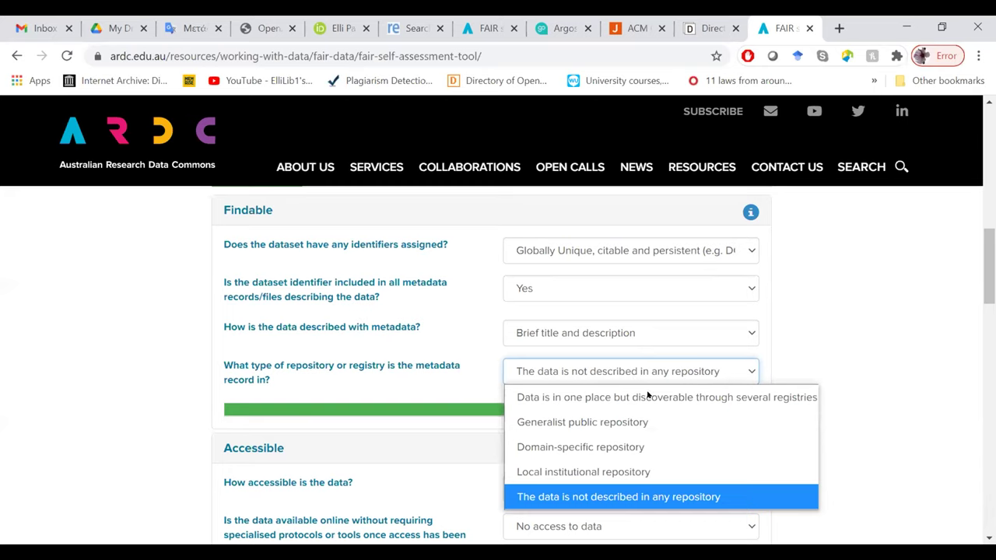
click(644, 422)
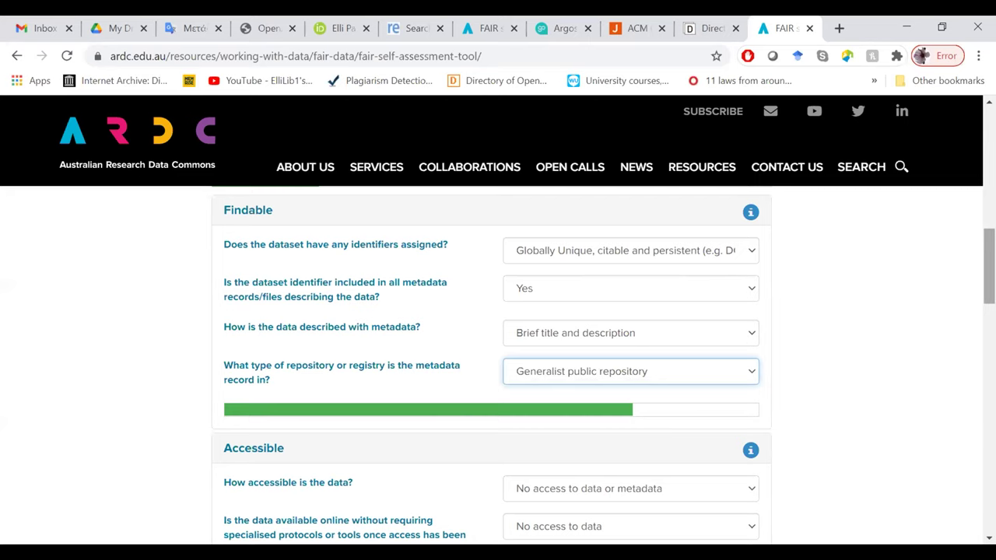
- Under Accessible, set how accessible the data is to Unspecified conditional access, e.g. contact the data custodian for access
scroll(491, 366, down, 3)
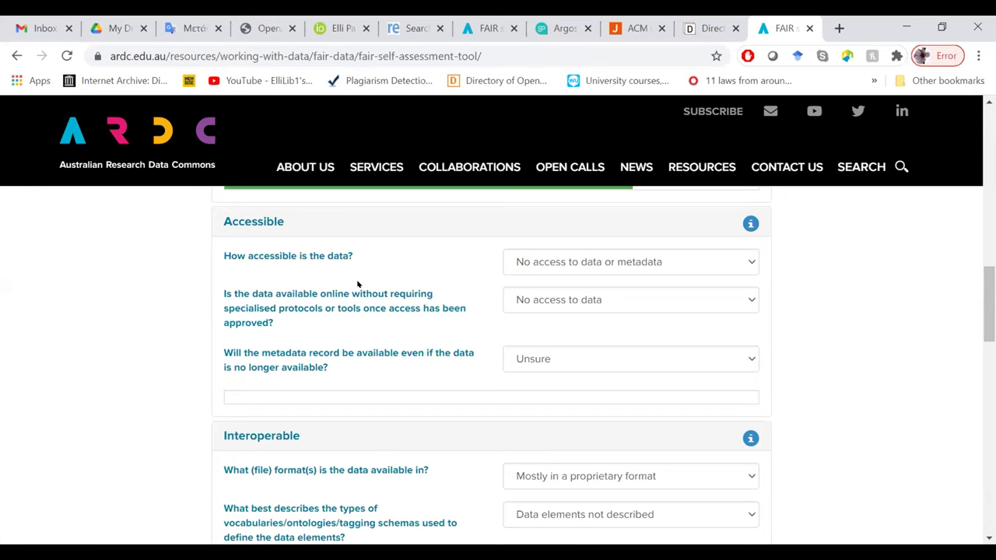
click(658, 267)
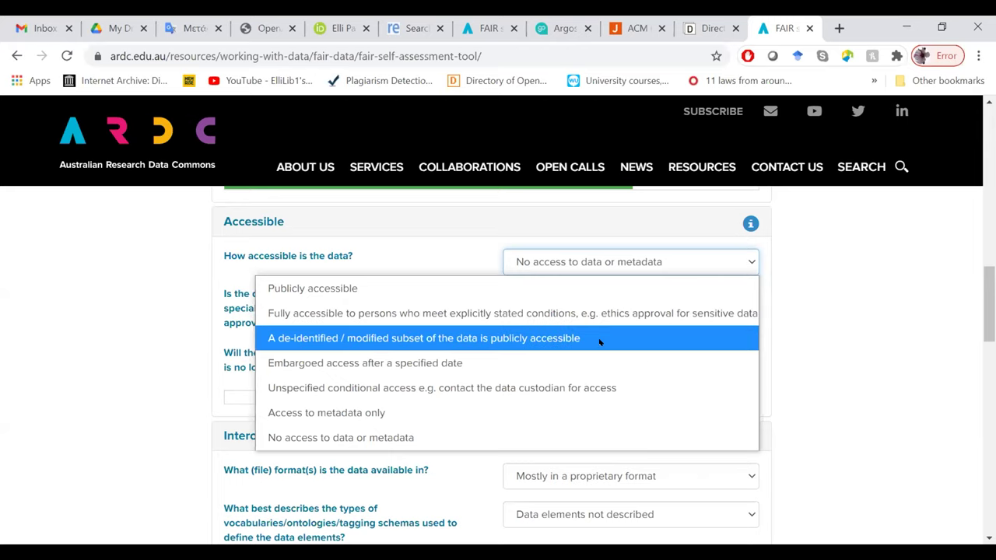
click(560, 387)
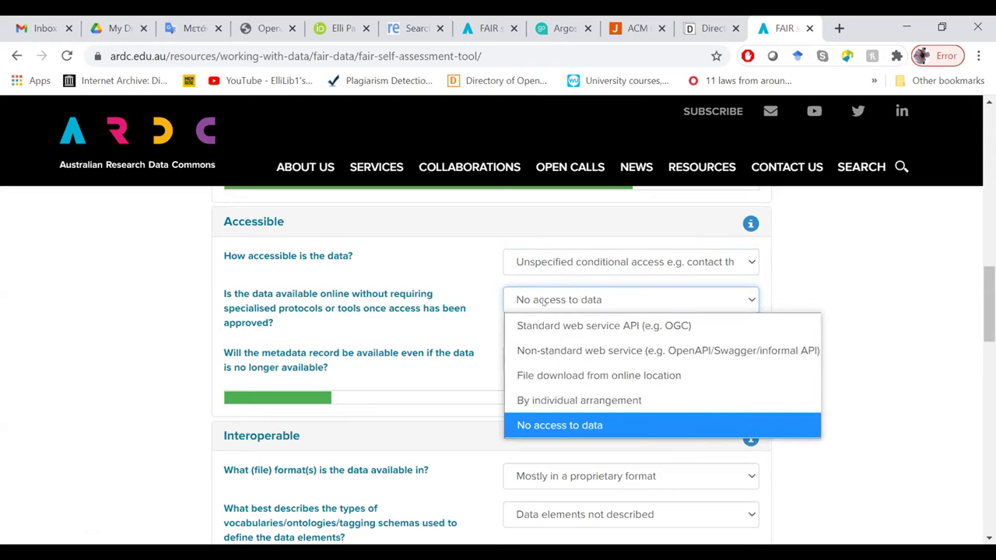
- Under Accessible, set online availability of the data to No access to data and metadata record availability without the data to Yes
click(666, 426)
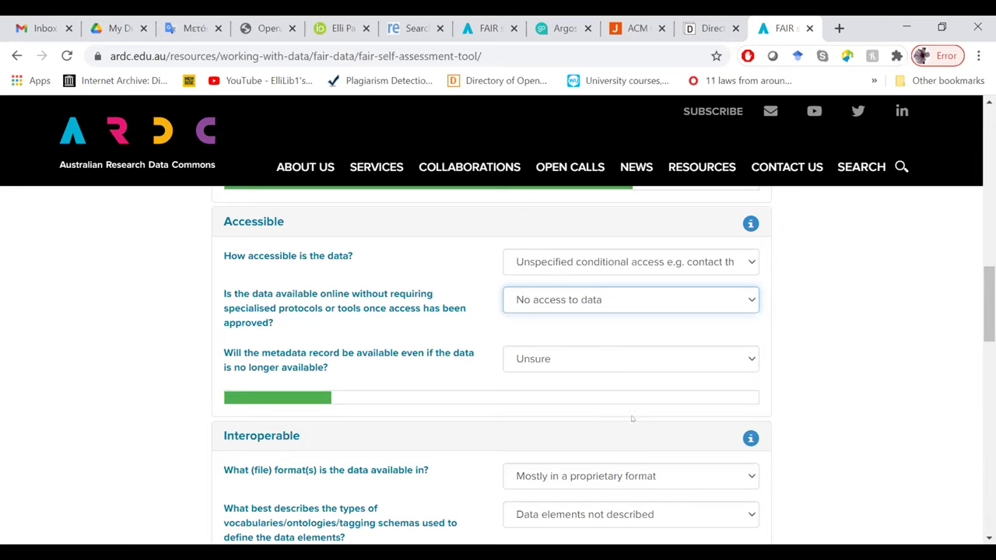
click(336, 345)
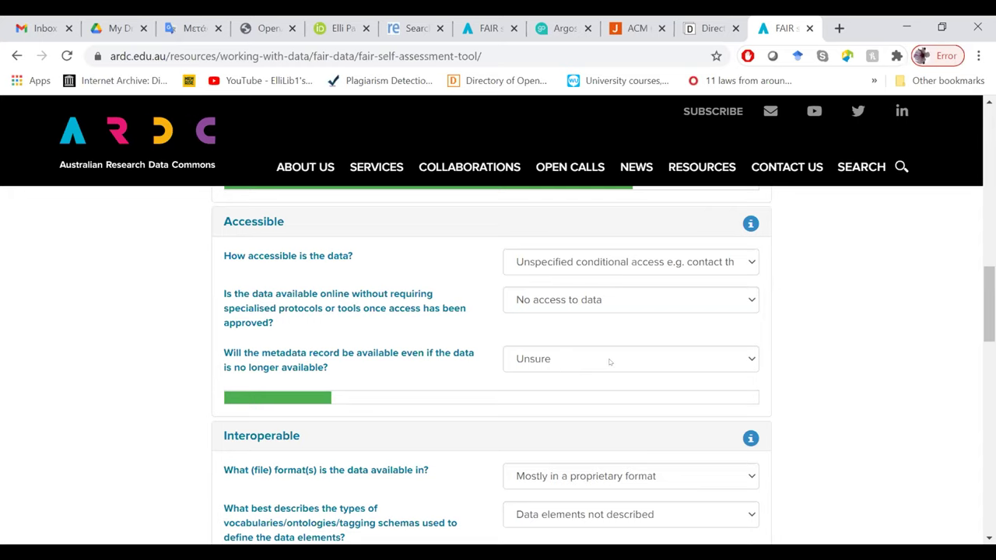
click(610, 362)
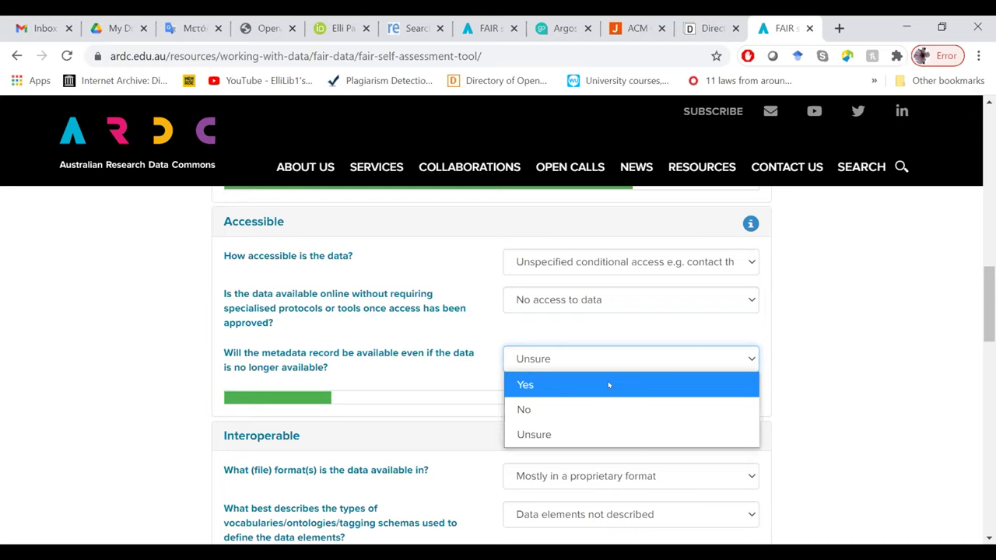
click(608, 385)
- Under Interoperable, set the file format the data is available in to Mostly in a proprietary format
scroll(608, 385, down, 2)
scroll(873, 287, down, 1)
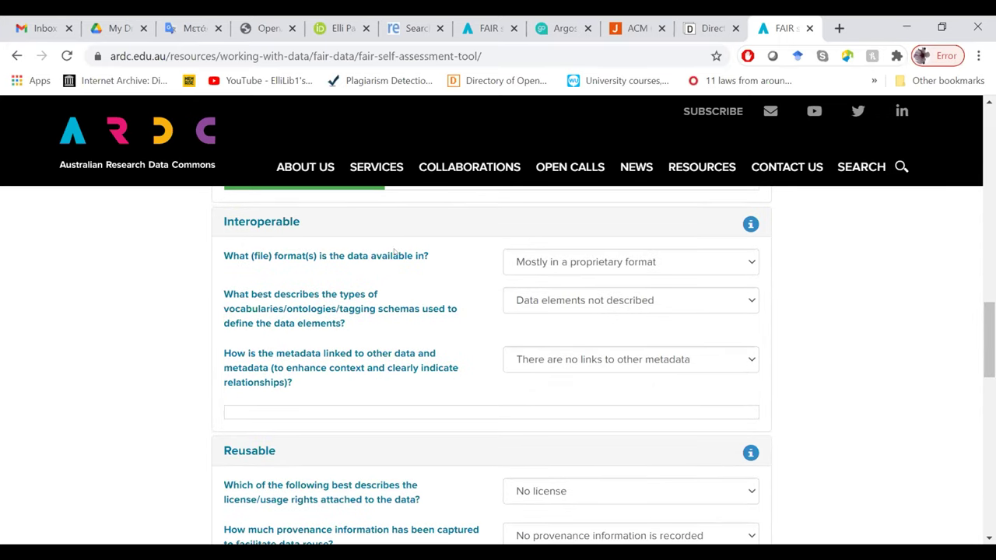
click(585, 263)
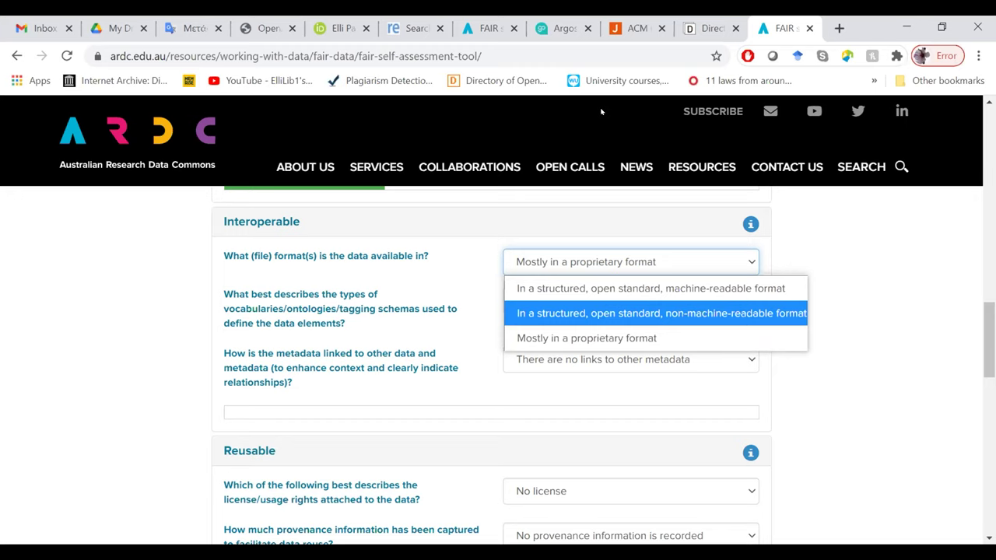
click(635, 288)
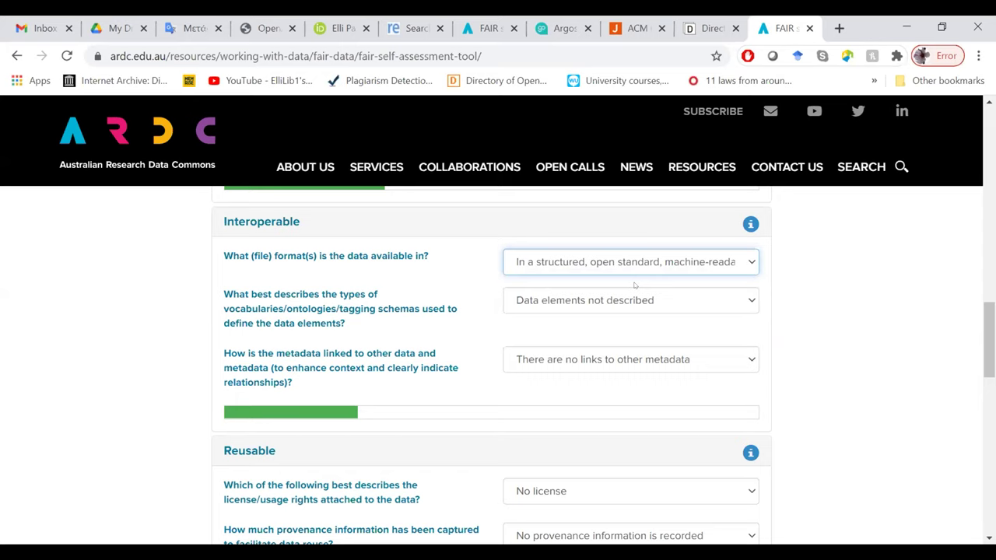
click(639, 299)
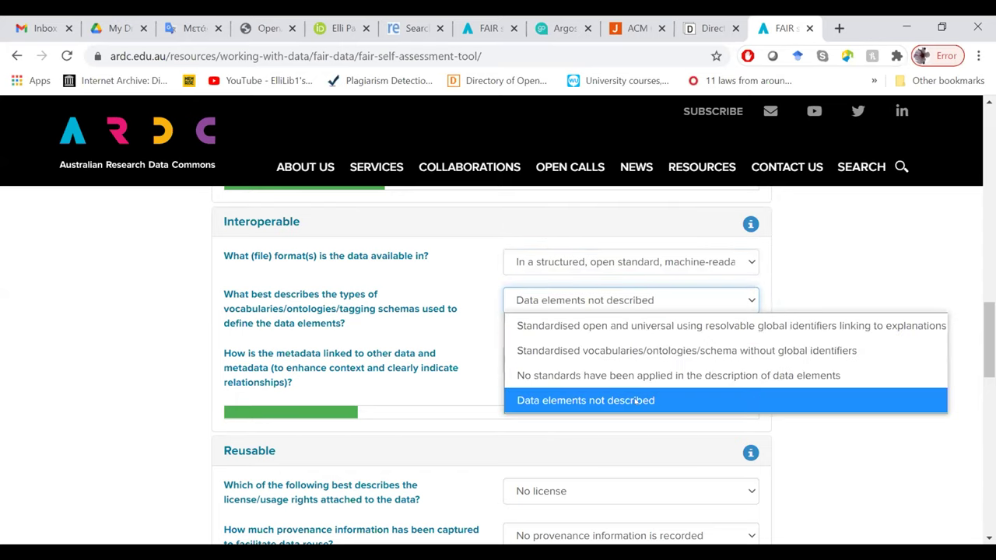
click(606, 262)
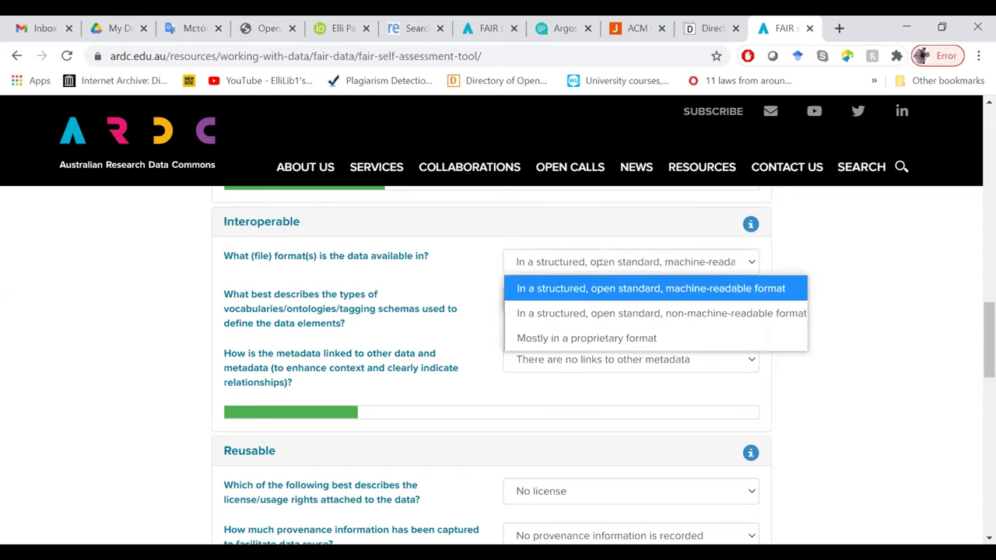
click(601, 338)
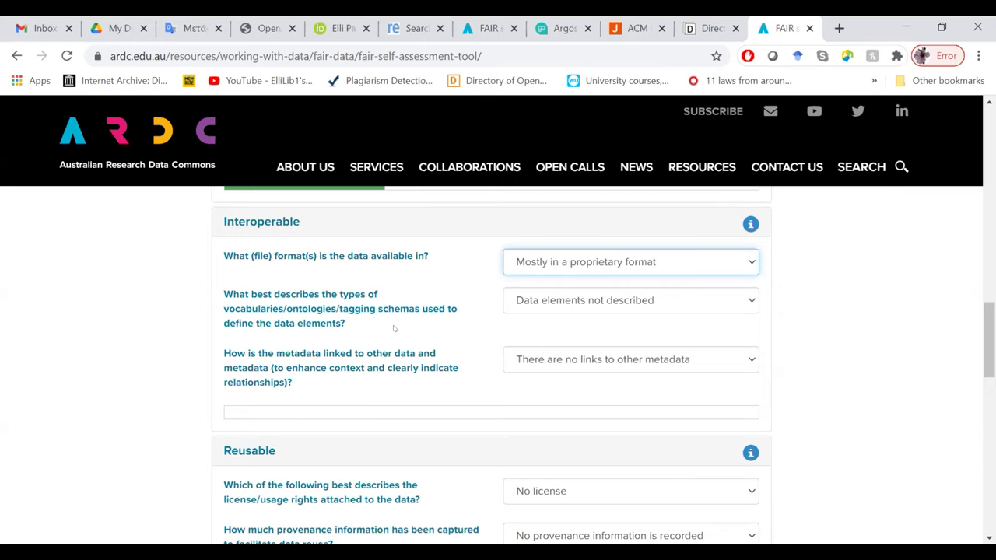
- Set the vocabulary types to Standardised vocabularies/ontologies/schema without global identifiers and the metadata linking to There are no links to other metadata
click(611, 303)
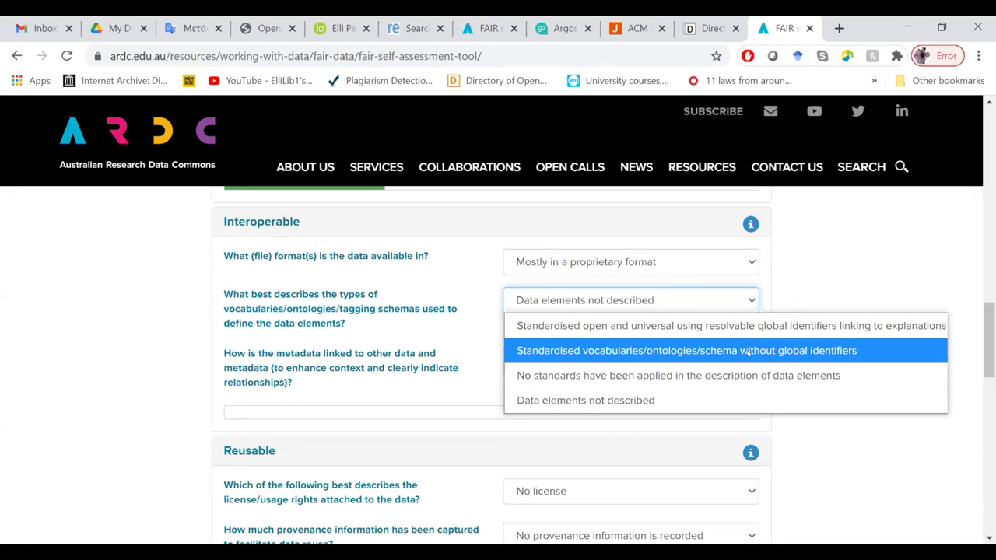
click(702, 352)
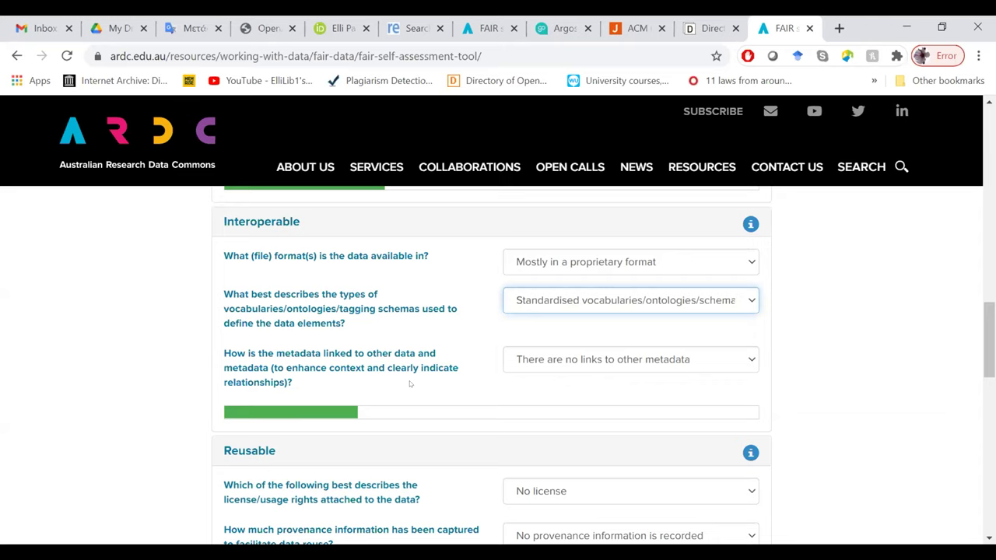
click(642, 362)
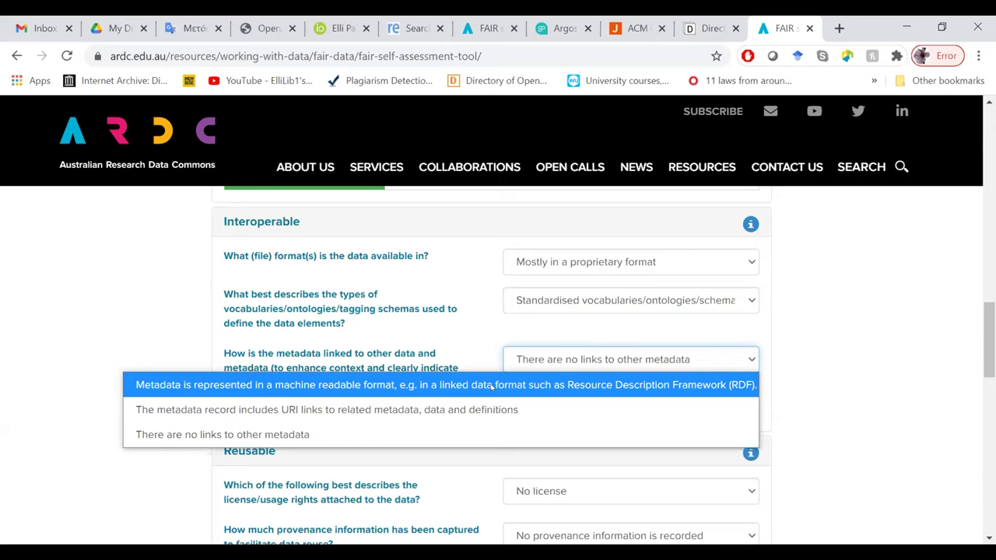
click(467, 434)
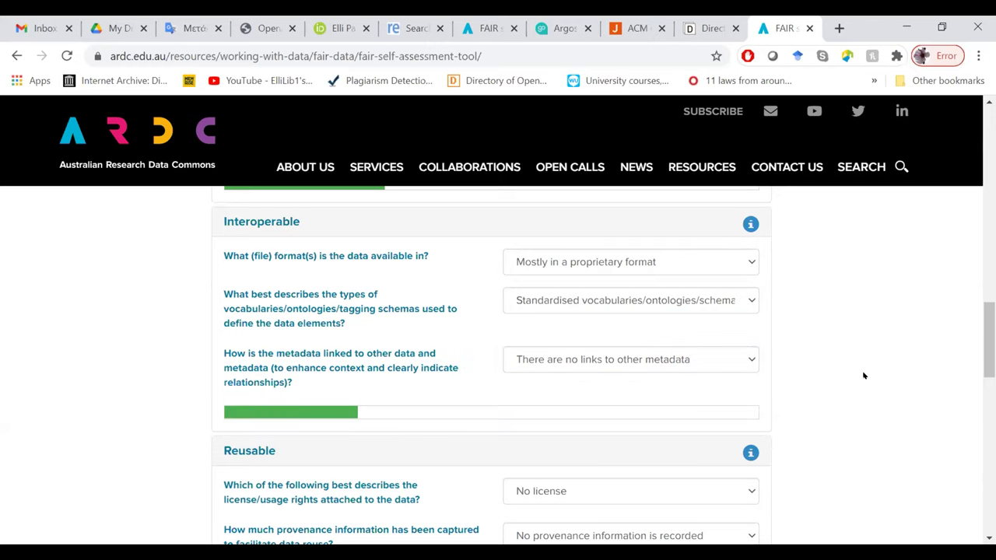
- Under Reusable, set the data's license to No license and its provenance information to Fully recorded in a text format
scroll(864, 376, down, 2)
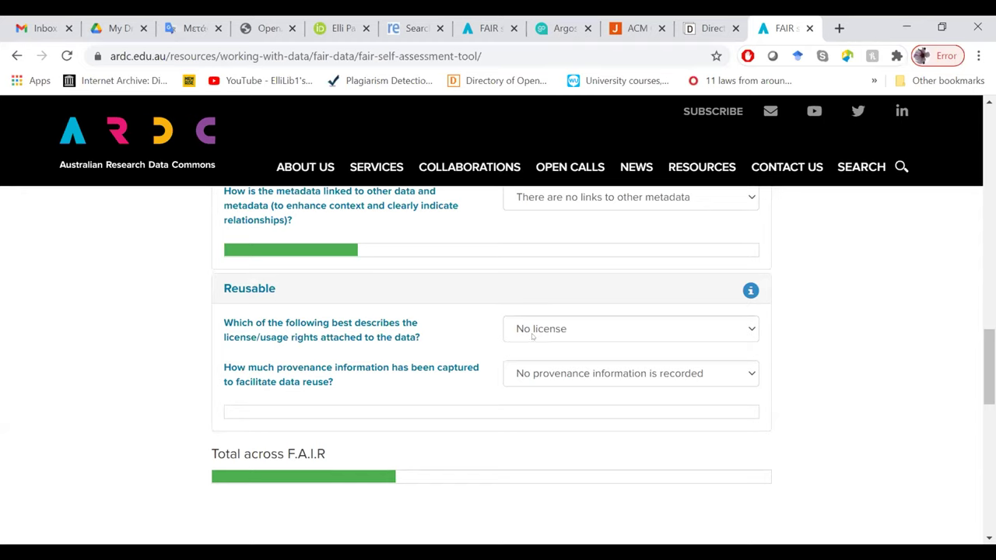
click(533, 337)
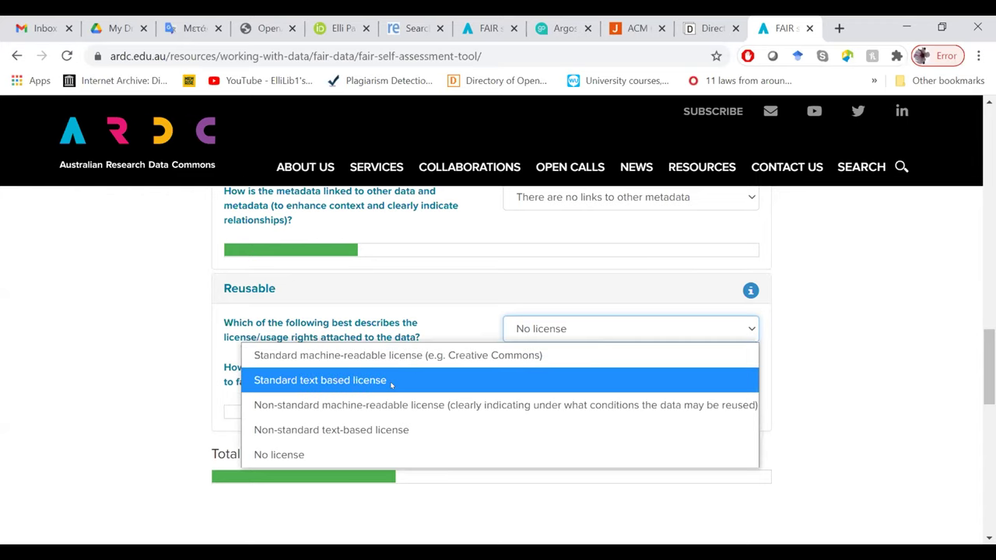
click(451, 454)
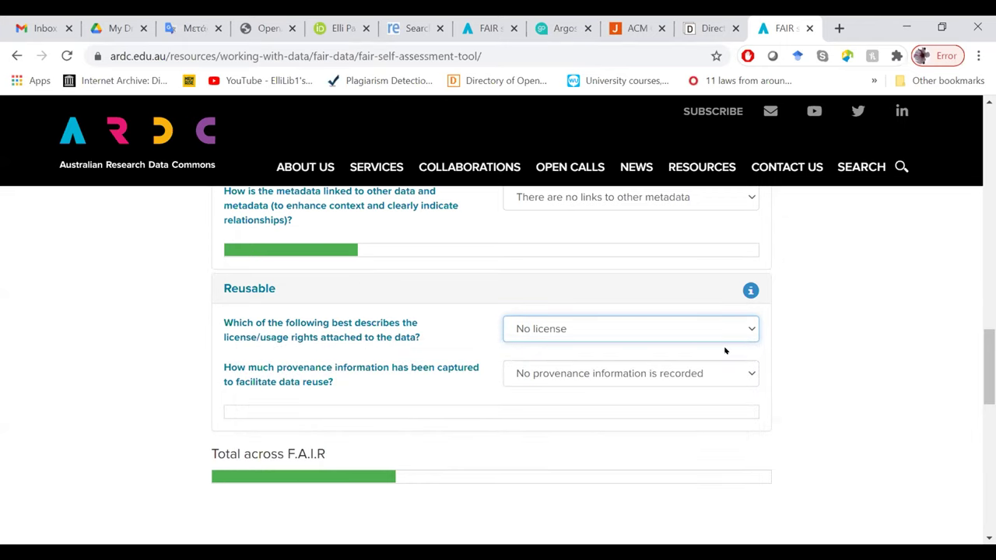
click(733, 370)
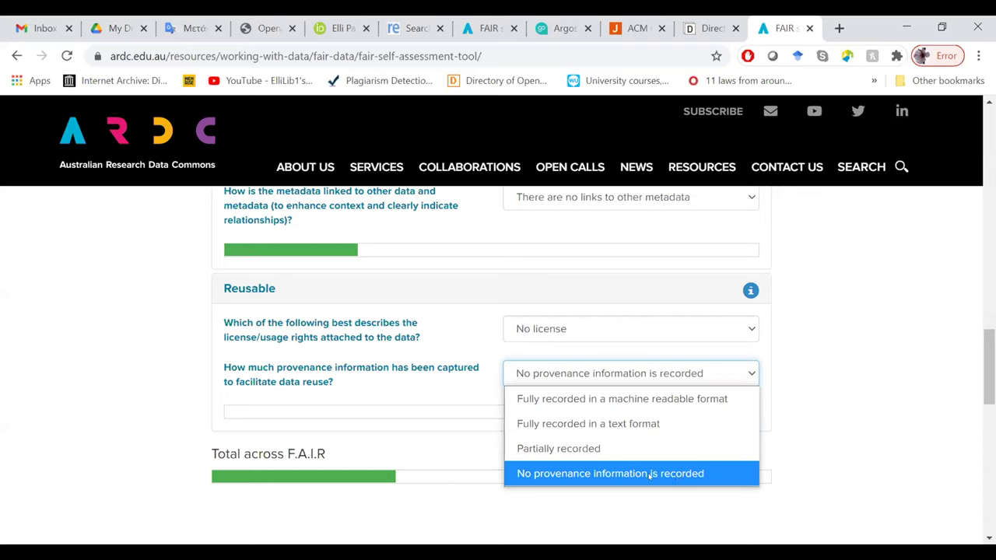
click(644, 425)
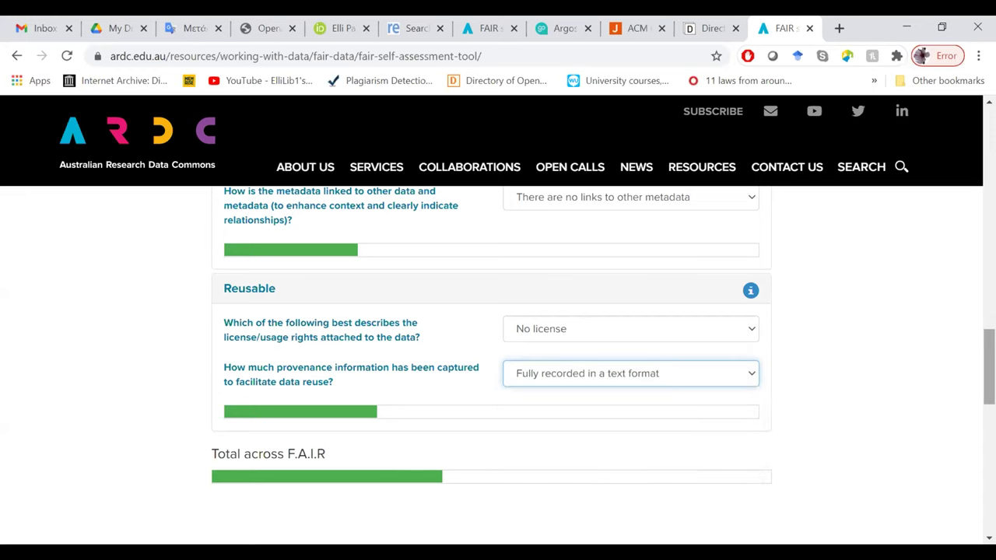
click(822, 390)
- Review the total across F.A.I.R bar and the Findable answers with their score bar
scroll(823, 390, up, 1)
scroll(791, 294, up, 10)
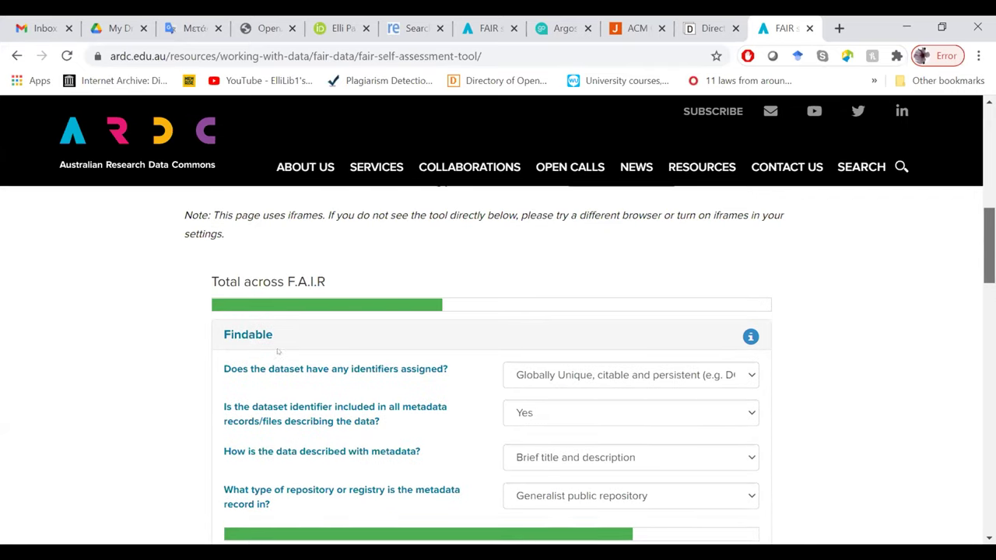
scroll(277, 352, up, 1)
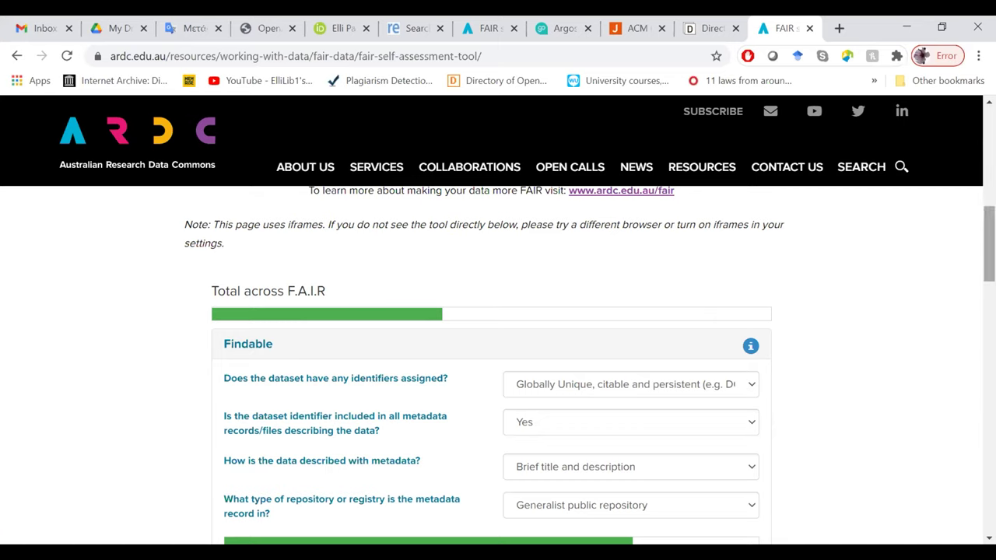
scroll(989, 241, down, 1)
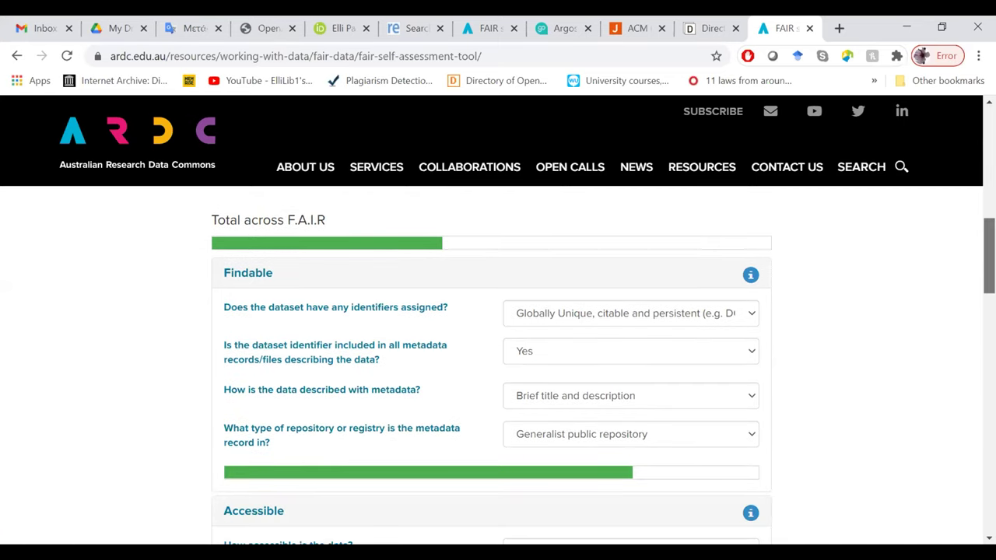
scroll(986, 272, down, 3)
scroll(491, 358, down, 4)
scroll(567, 396, up, 4)
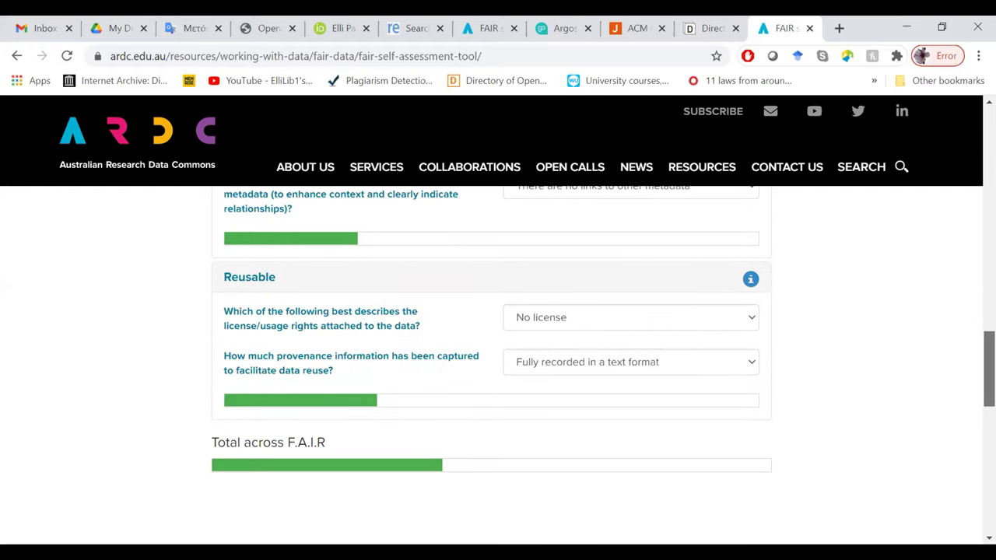
scroll(632, 354, up, 4)
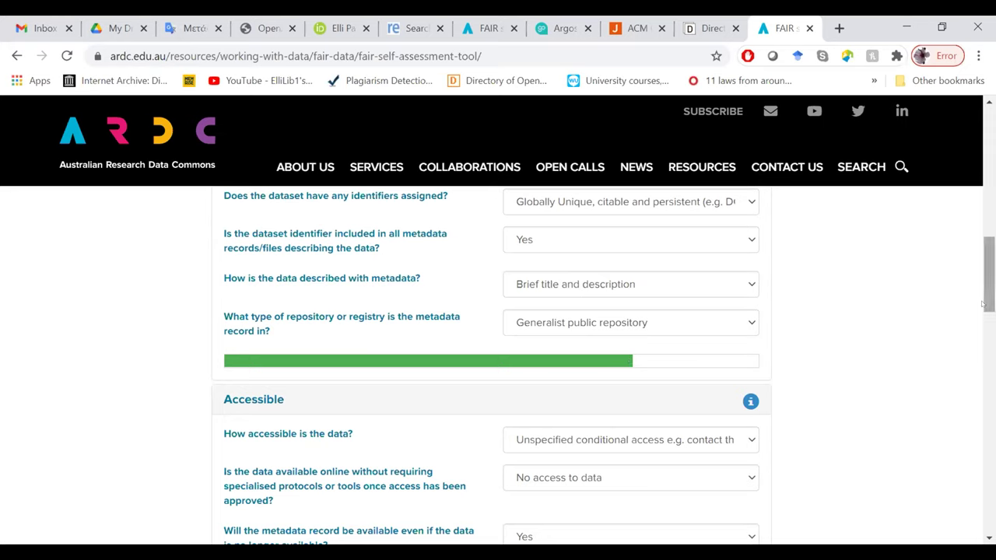
- Examine the Accessible, Interoperable and Reusable answers with their score bars, including the options for online data availability
mouse_move(984, 281)
mouse_down()
mouse_move(984, 260)
mouse_move(985, 299)
mouse_up()
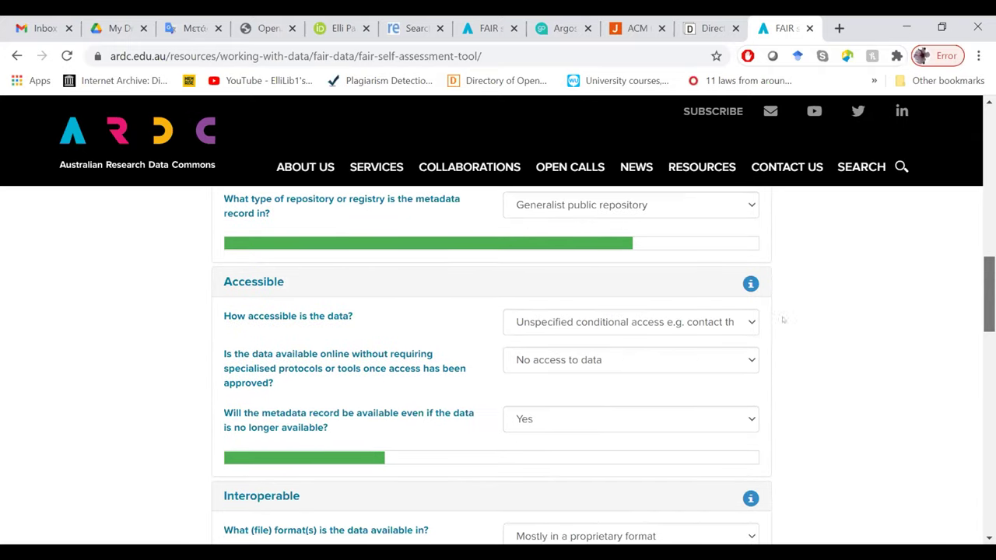
scroll(327, 350, down, 1)
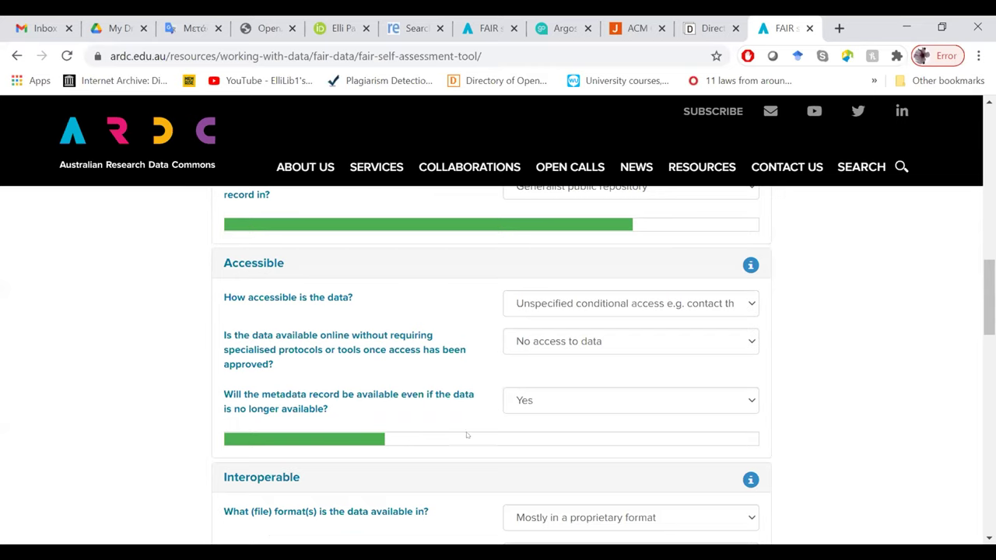
click(601, 351)
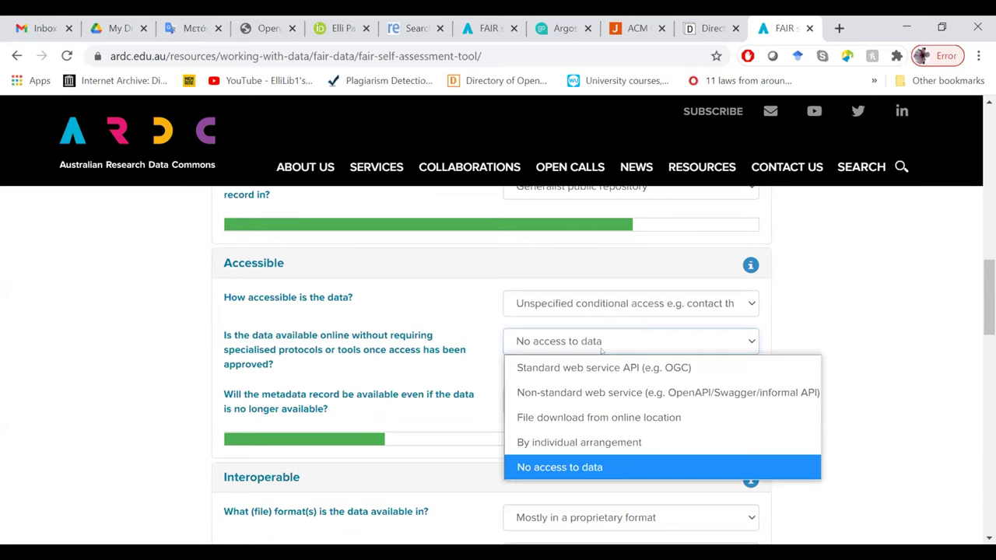
click(818, 330)
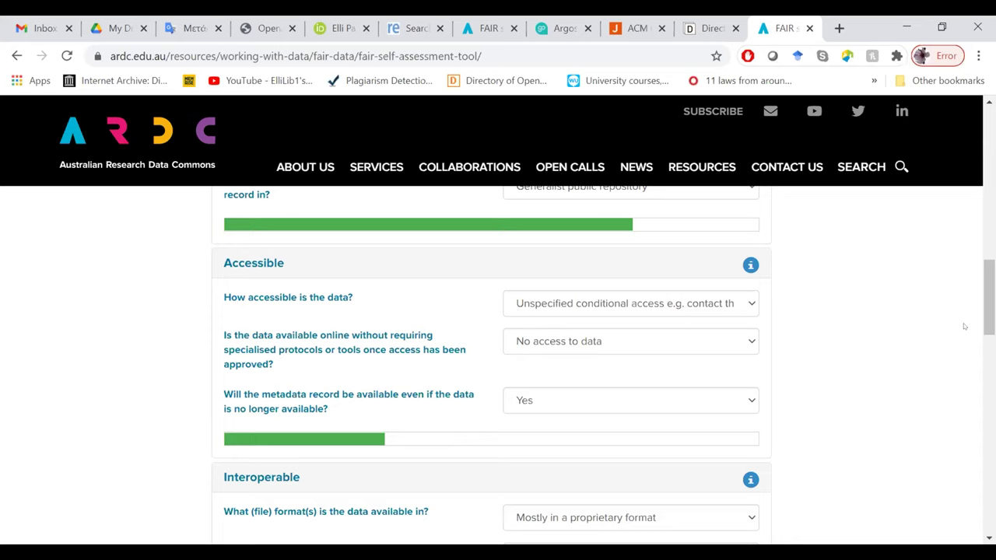
scroll(988, 295, down, 2)
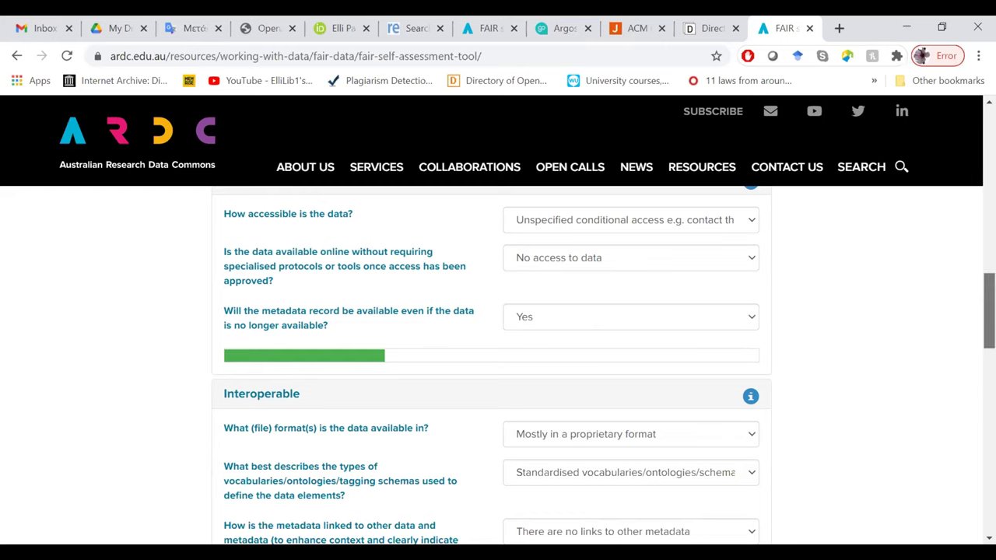
scroll(491, 366, down, 2)
scroll(593, 296, down, 1)
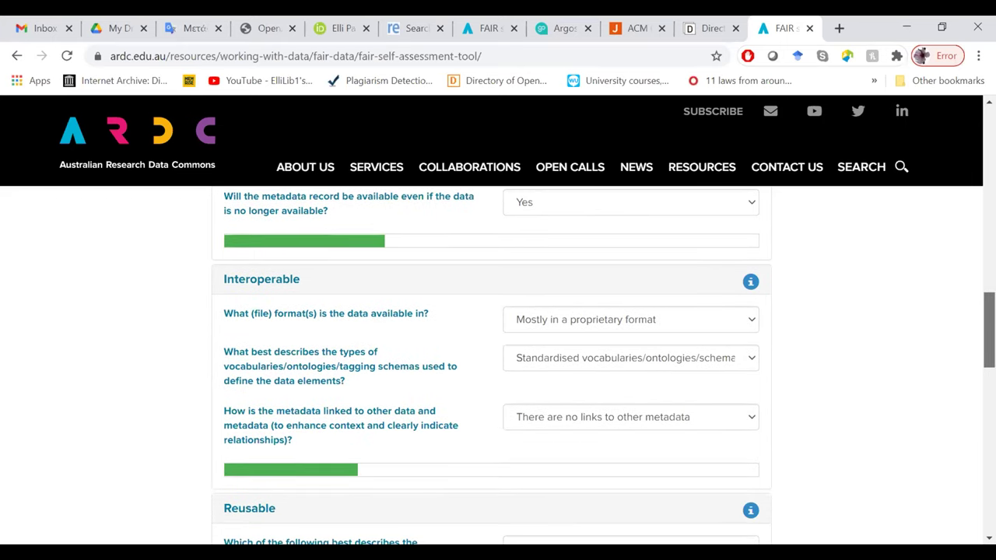
scroll(296, 373, down, 1)
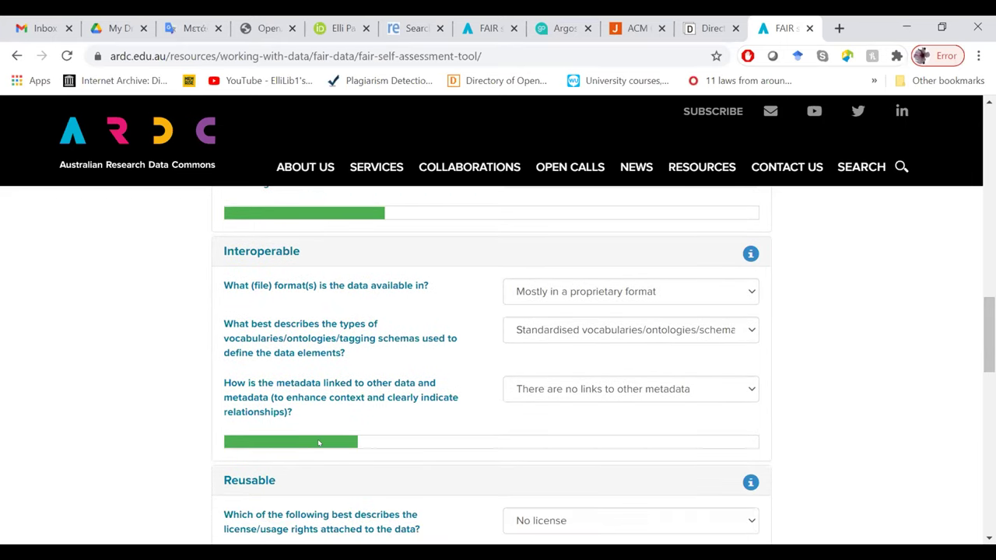
scroll(979, 342, down, 2)
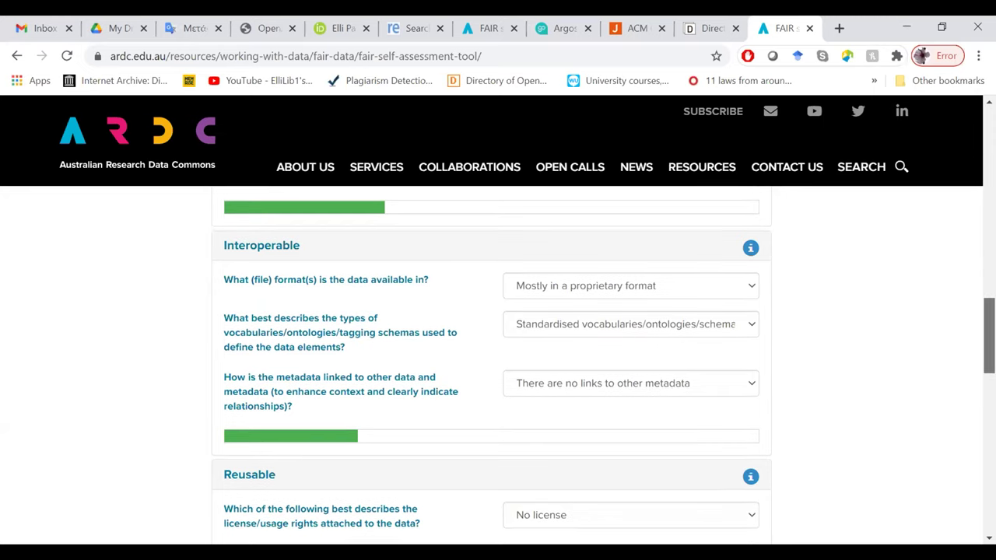
scroll(840, 379, down, 4)
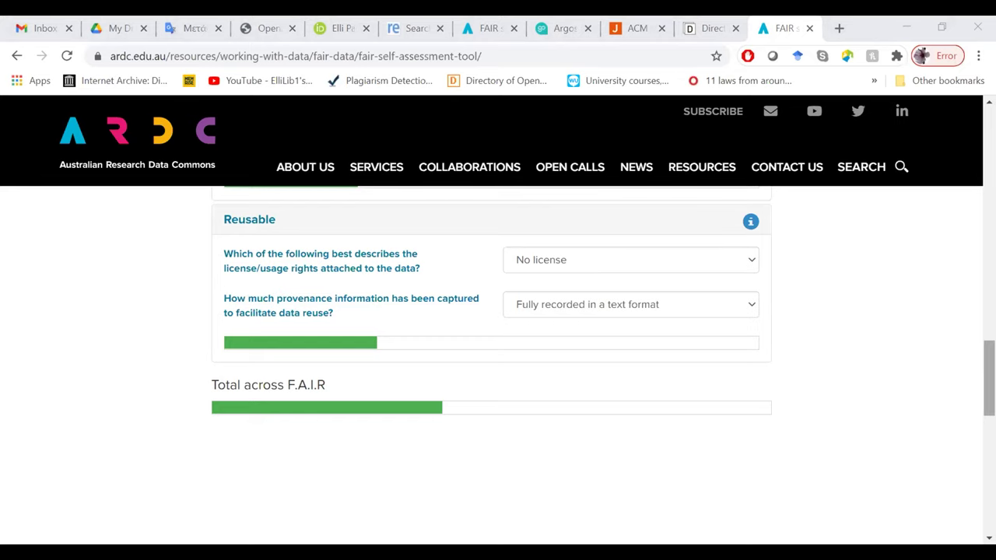
drag(989, 377, 521, 44)
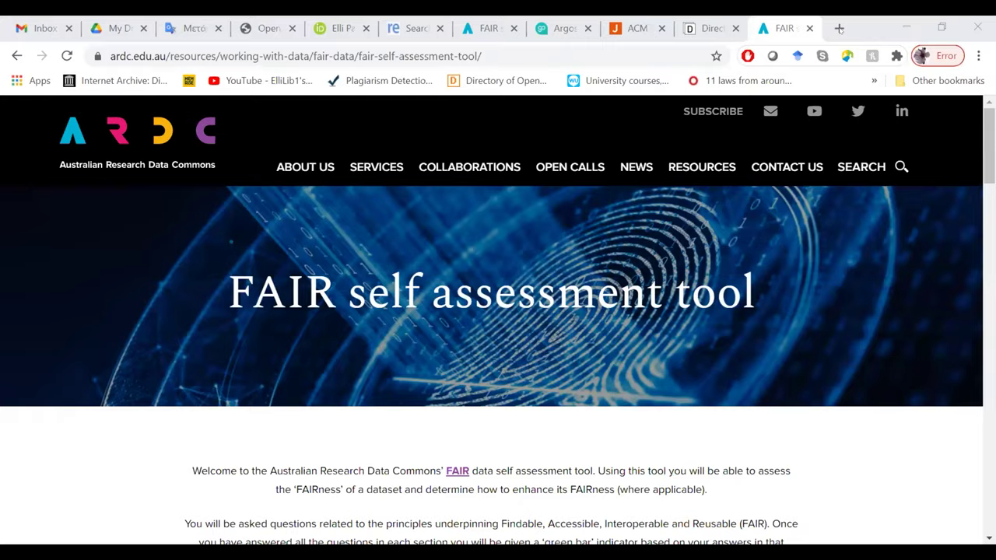
- Look up Sherpa Romeo in a new browser tab and open its welcome page
click(840, 28)
text(sh)
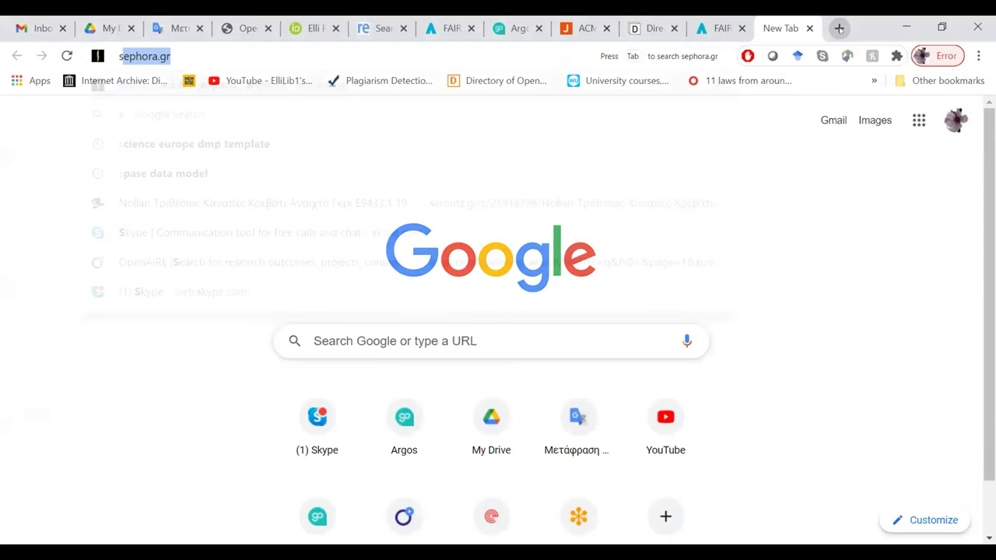
text(e)
key(BackSpace)
key(BackSpace)
text(her)
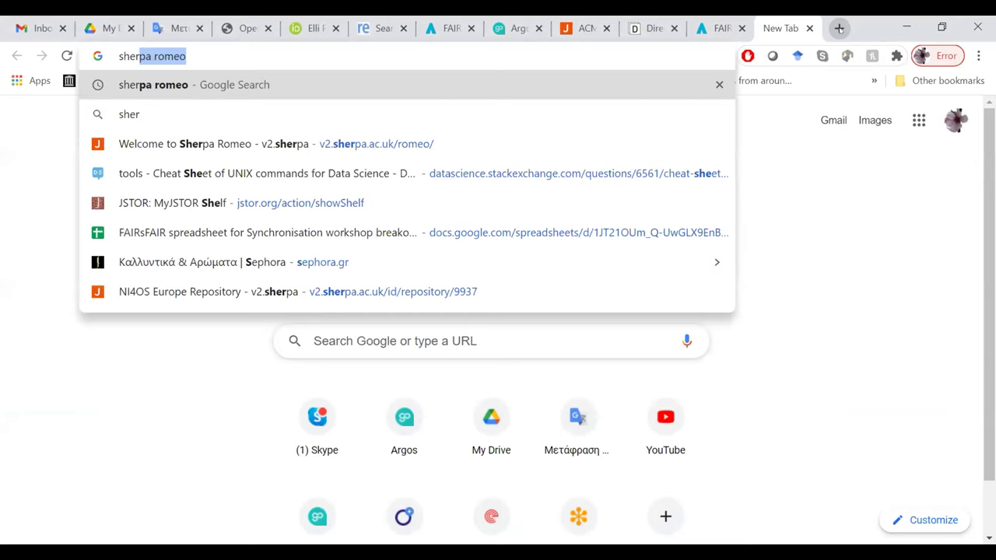
text(pa romeo)
key(Return)
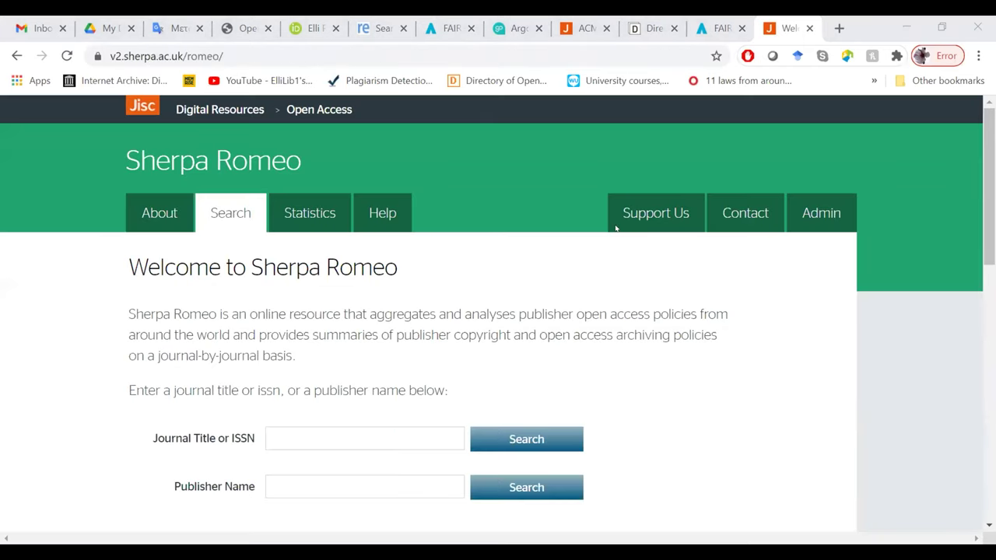
- Search the journal titles for ACM and open the record of the ACM Journal on Emerging Technologies in Computing Systems (JETC)
scroll(988, 194, down, 2)
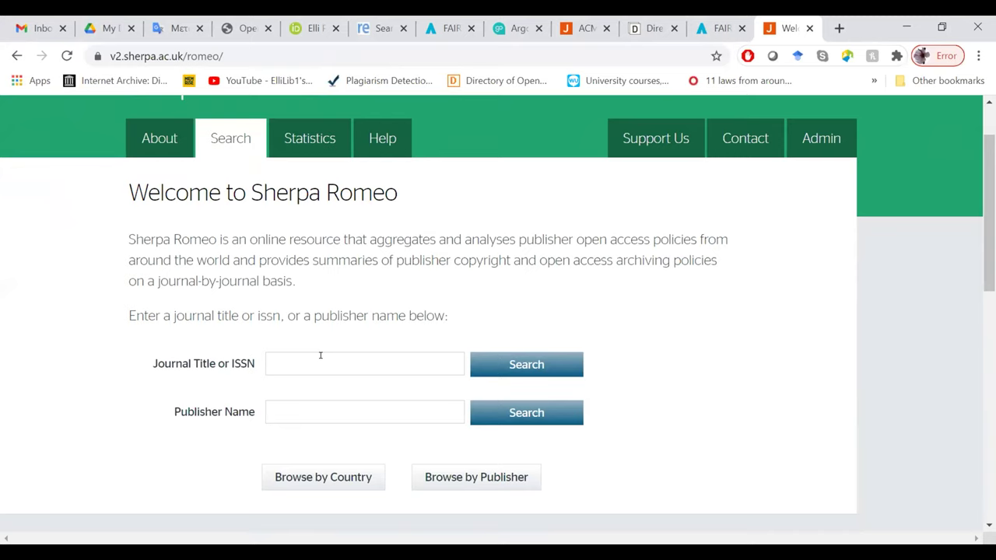
click(320, 355)
text(ACM)
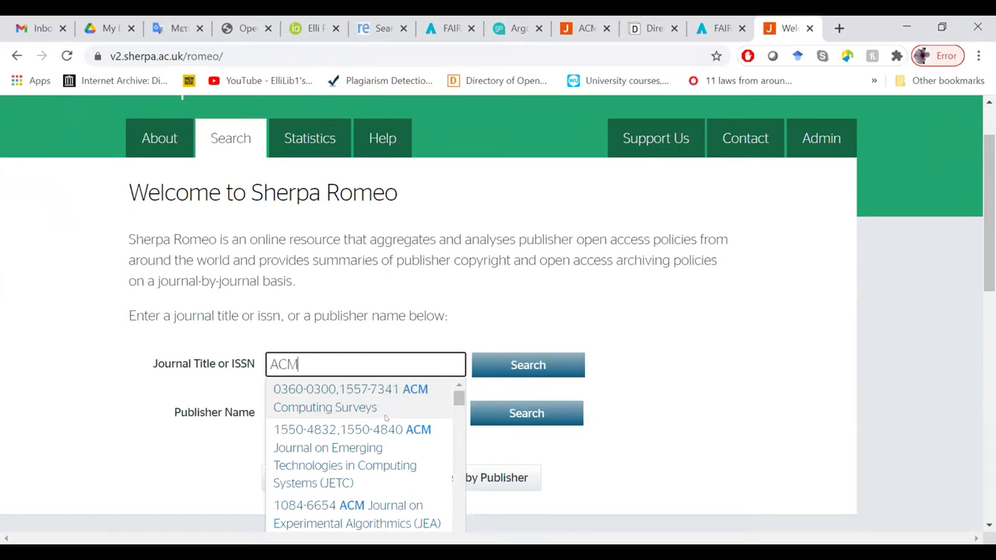
click(384, 432)
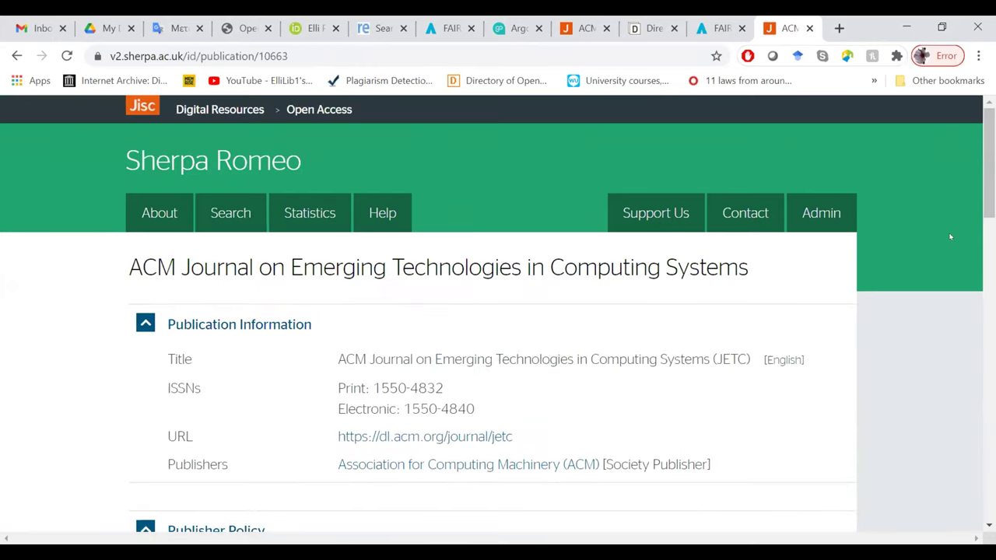
- Examine the journal's publication information and publisher policy, including the detailed conditions of the Published Version pathway
scroll(988, 164, down, 1)
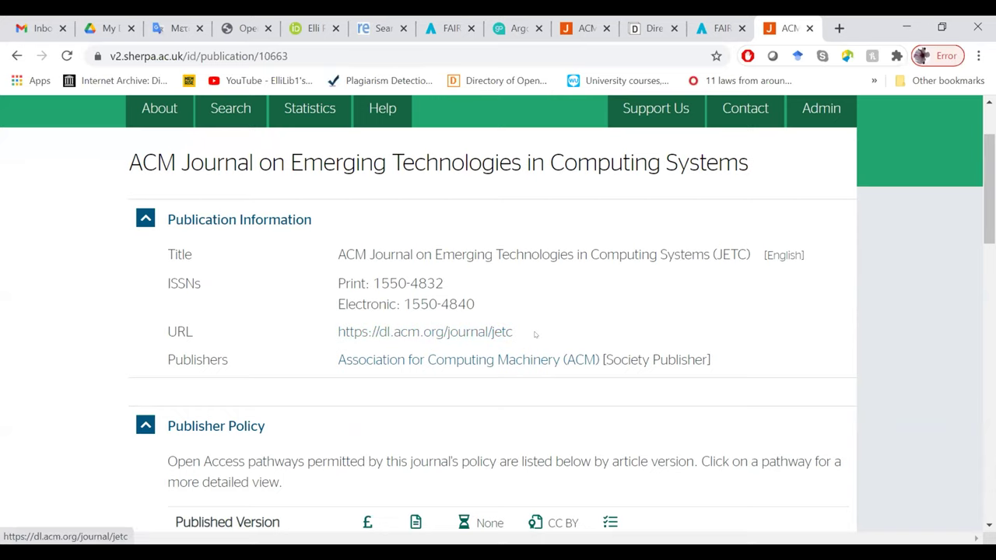
scroll(498, 314, down, 2)
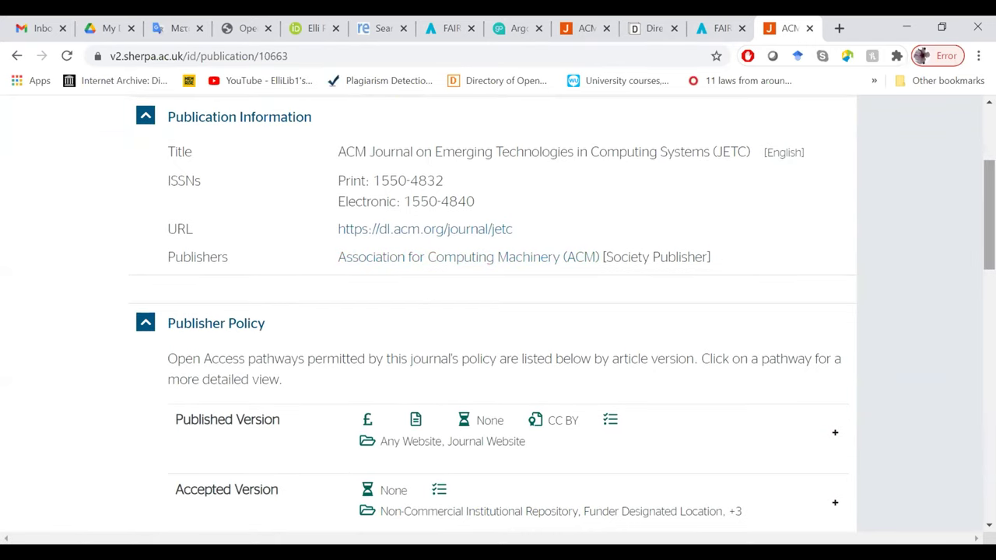
scroll(286, 169, down, 2)
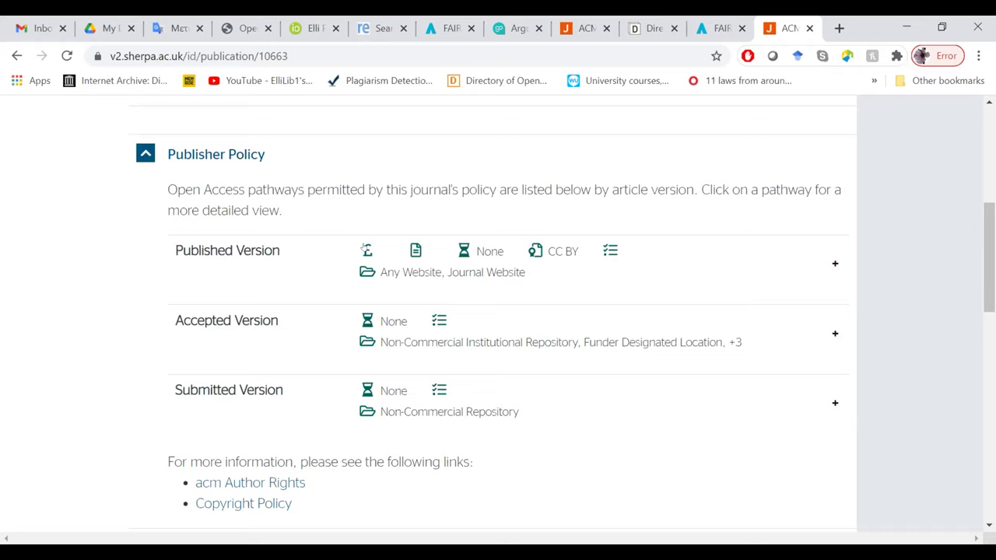
mouse_move(362, 253)
click(831, 266)
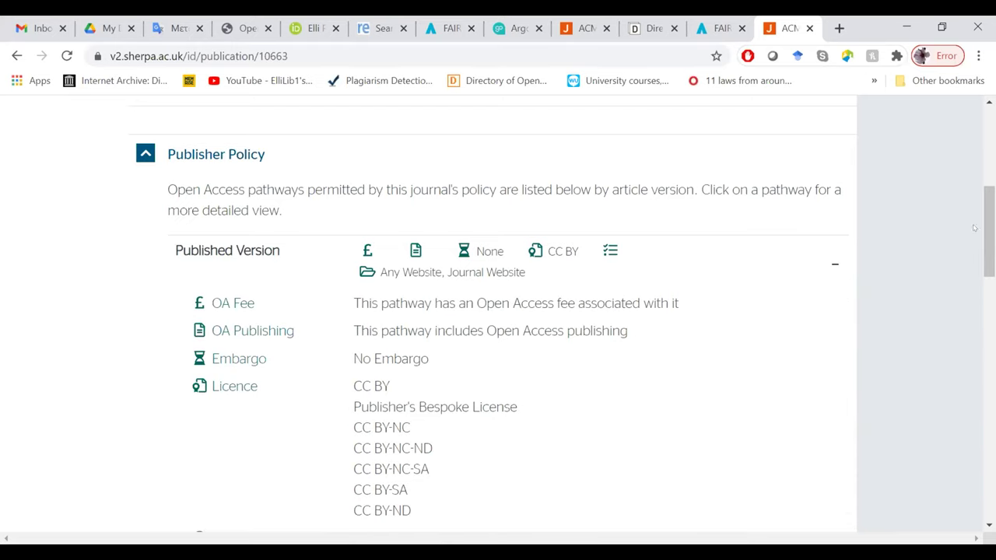
drag(988, 233, 988, 252)
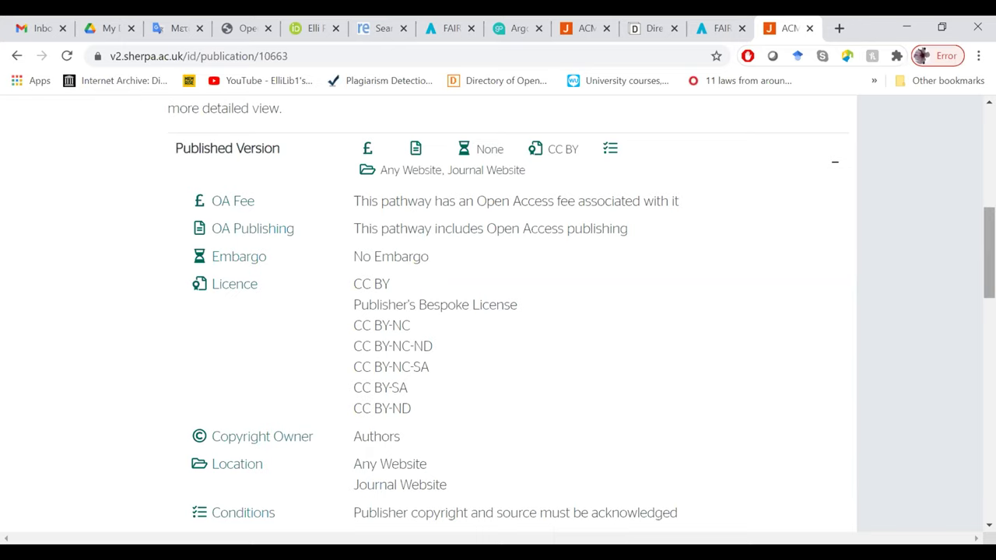
mouse_move(988, 257)
mouse_down()
mouse_move(989, 231)
mouse_move(989, 241)
mouse_up()
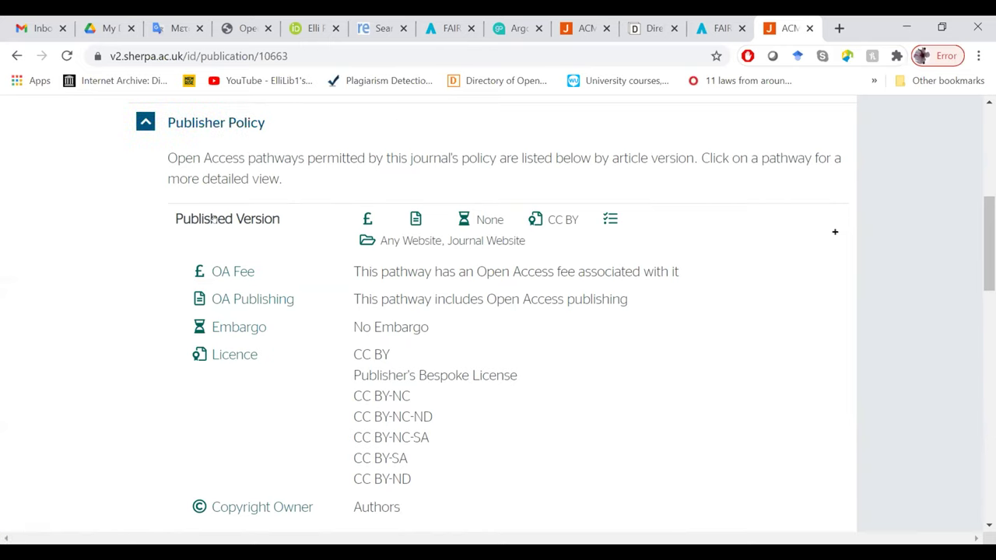
click(835, 232)
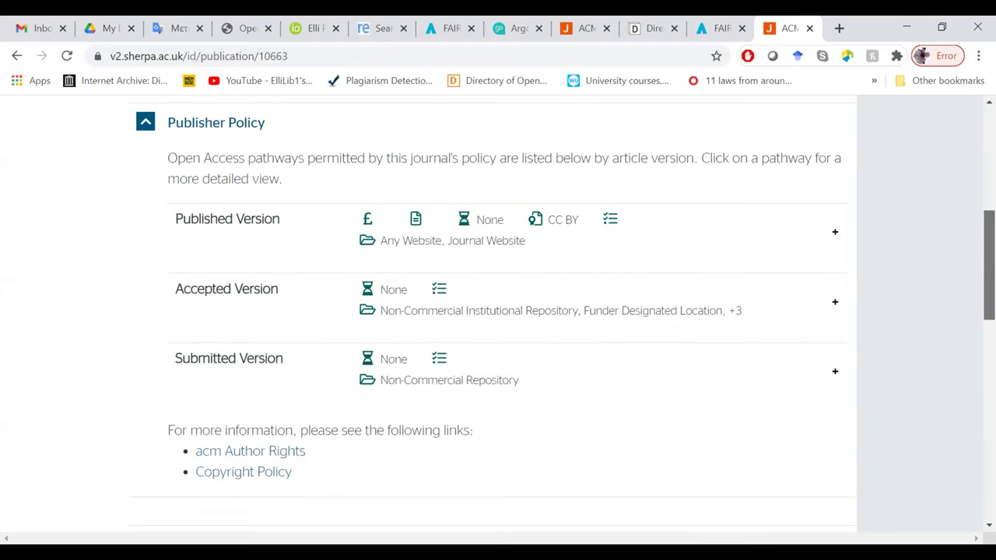
scroll(498, 312, up, 5)
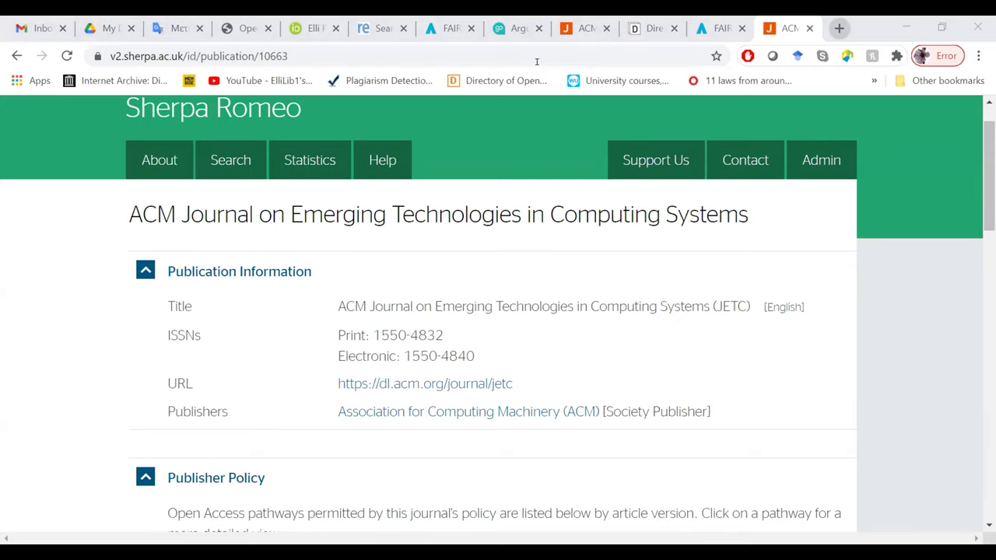
- Open the development version of Argos at devel.opendmp.eu in a new browser tab
key(ctrl+t)
text(argos)
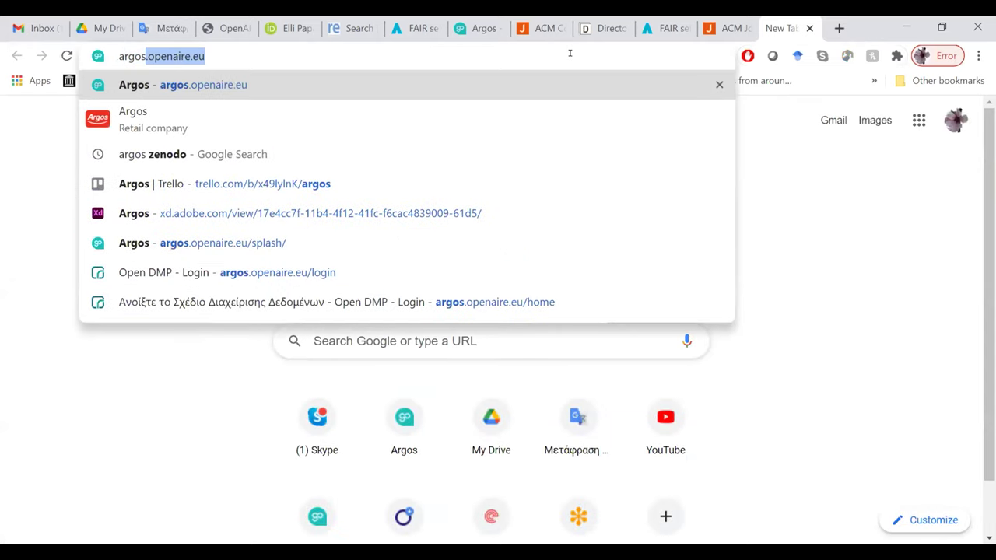
text(.openaire.)
key(ctrl+a)
text(d)
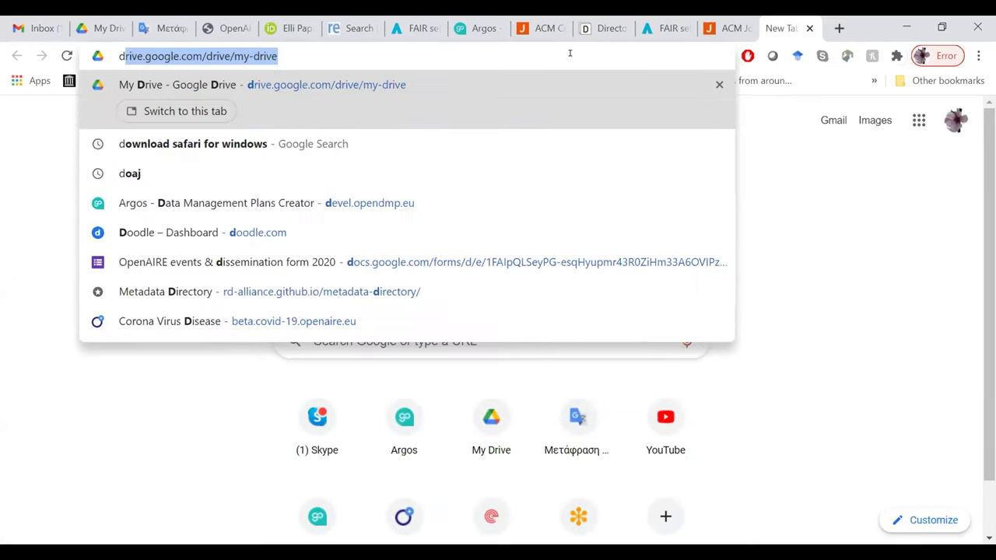
text(vee)
key(BackSpace)
key(BackSpace)
key(BackSpace)
text(evel)
key(Return)
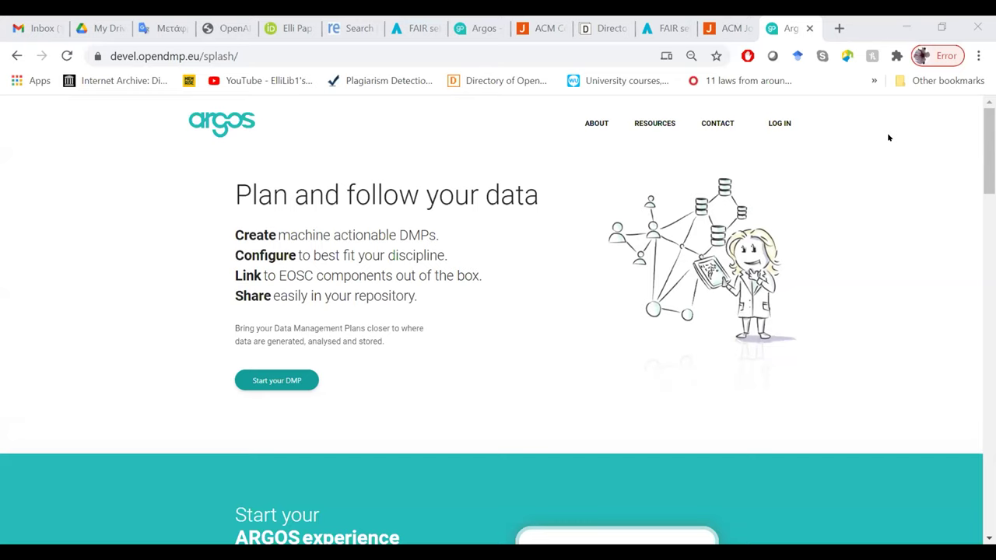
- Open argos.openaire.eu in another new tab and go to the login page of the devel.opendmp.eu site
click(838, 28)
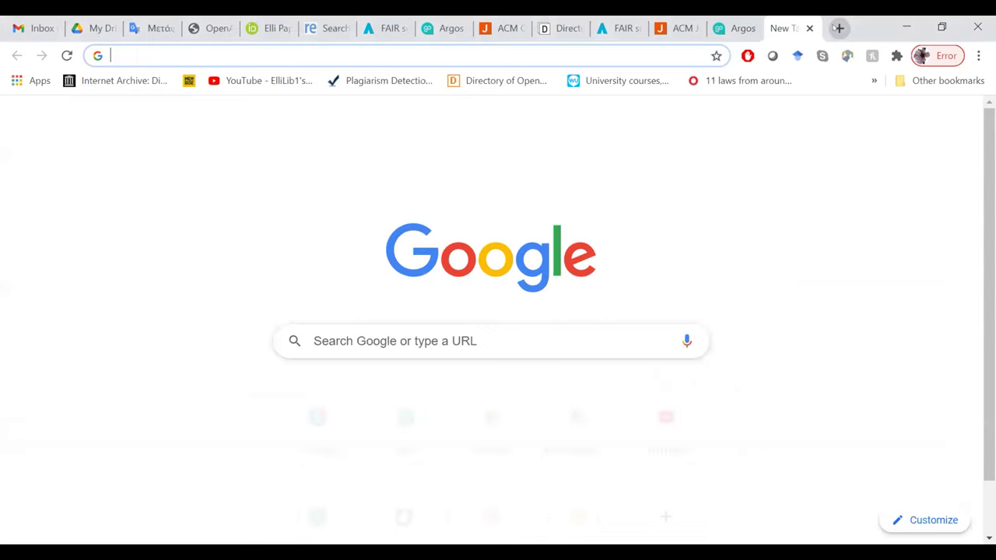
text(argos)
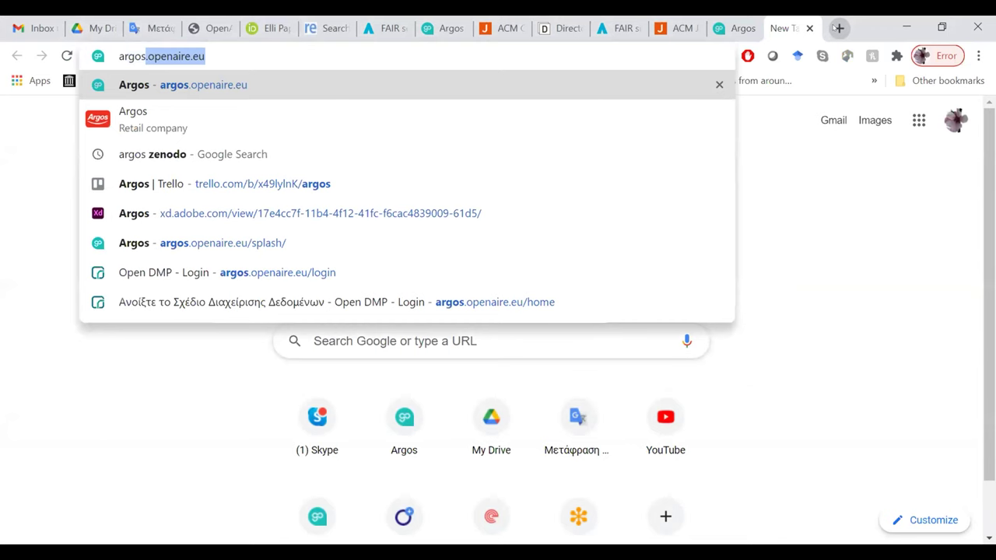
key(Return)
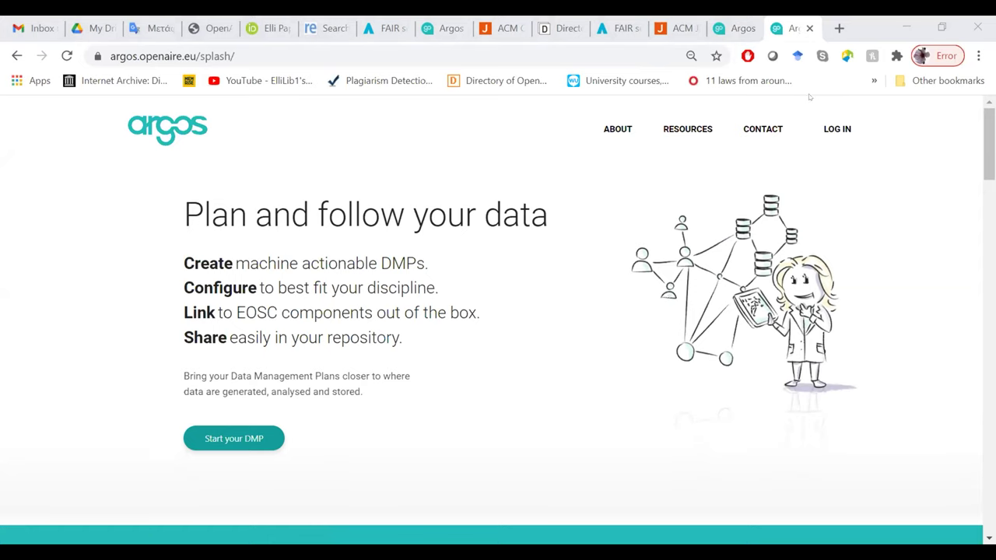
key(ctrl+shift+Tab)
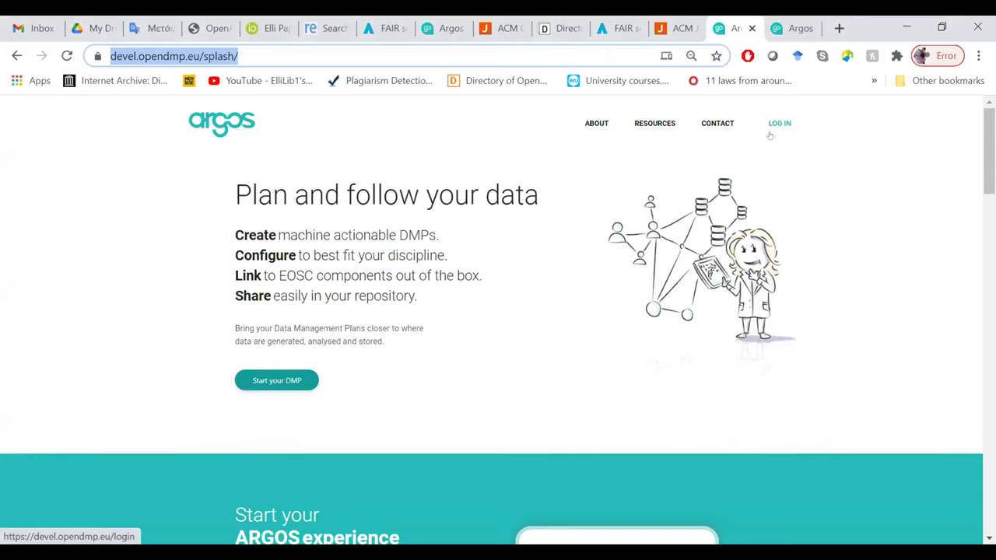
click(769, 136)
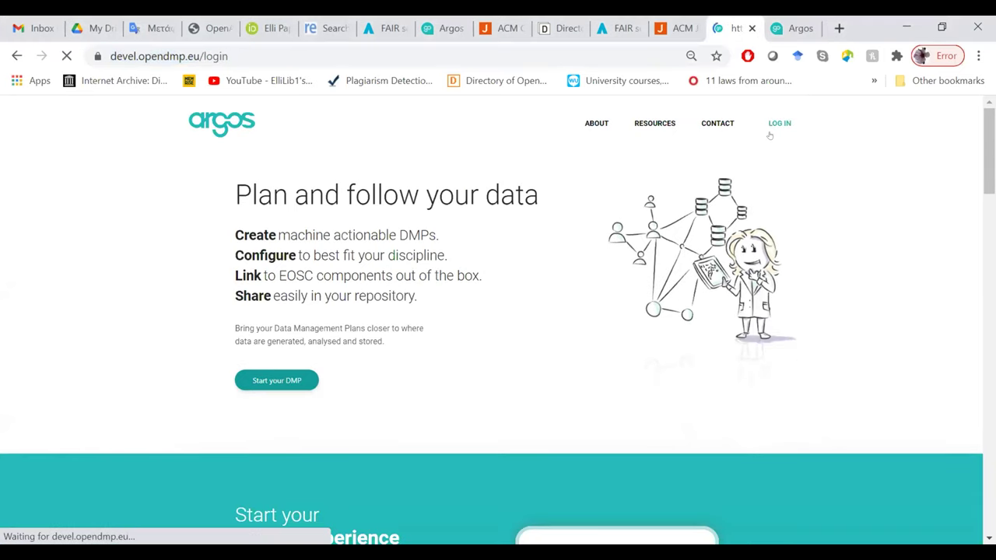
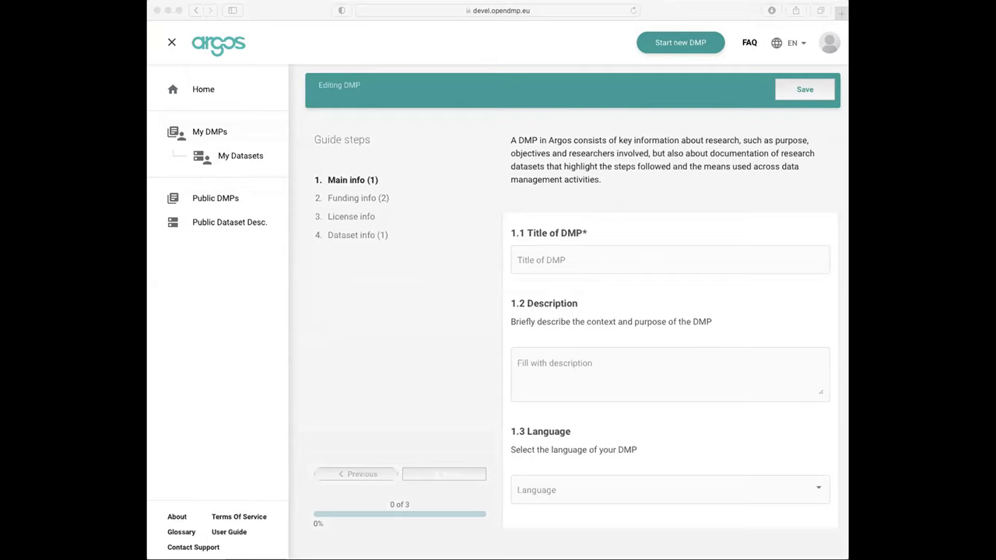
- Title the new data management plan My great DMP and describe it as Test DMP
click(688, 257)
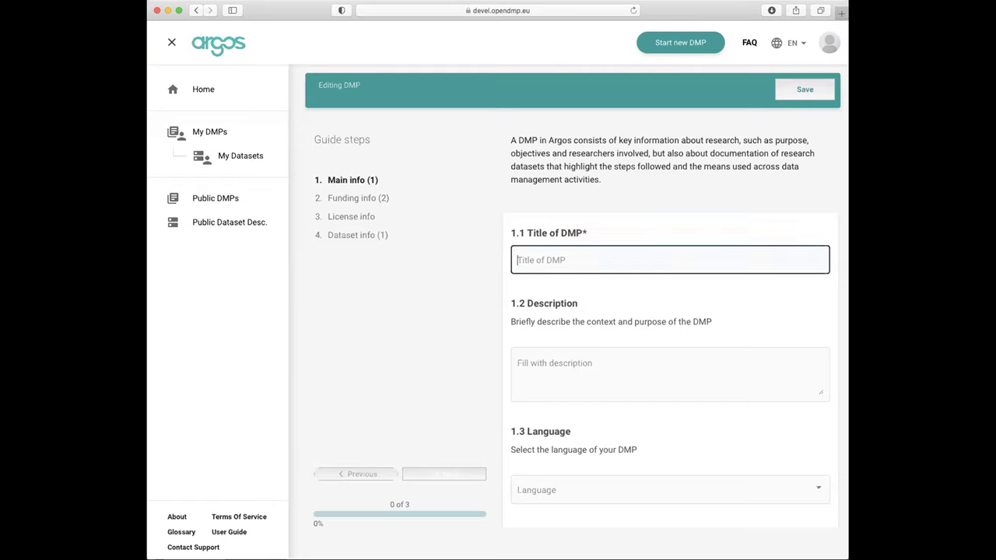
text(My great )
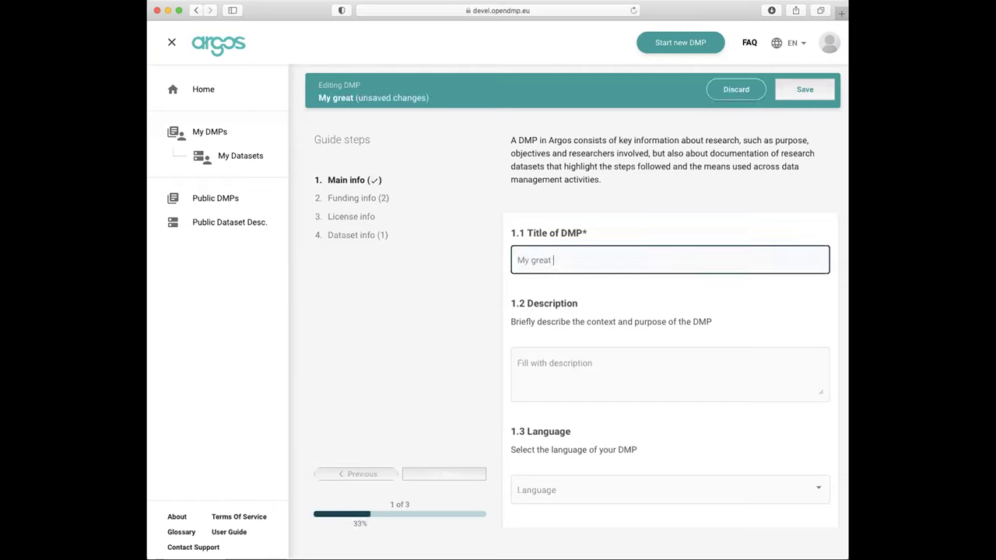
text(DMP)
click(518, 363)
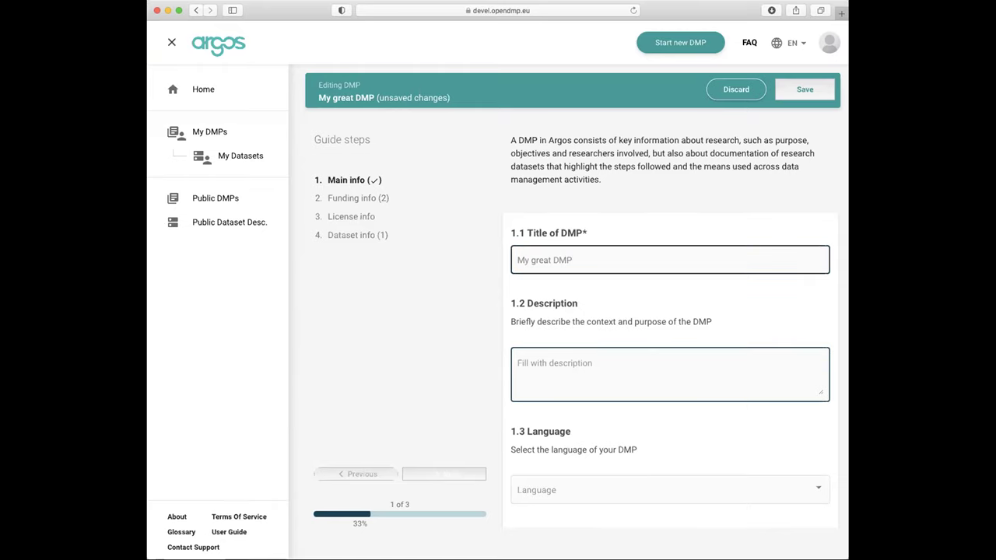
text(Test DMP)
- Set the DMP's language to English and its visibility to Restricted
key(Tab)
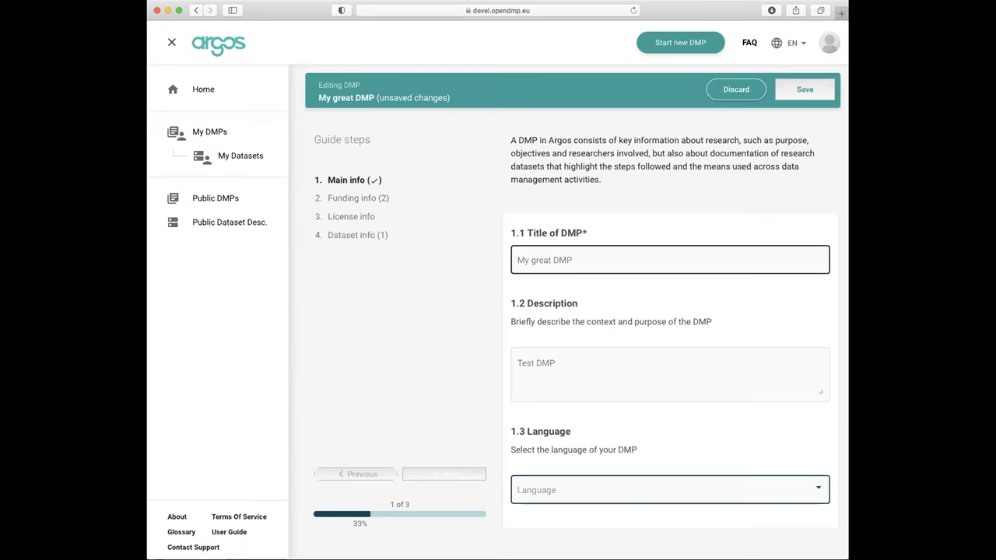
key(e)
scroll(543, 332, down, 5)
scroll(543, 332, down, 2)
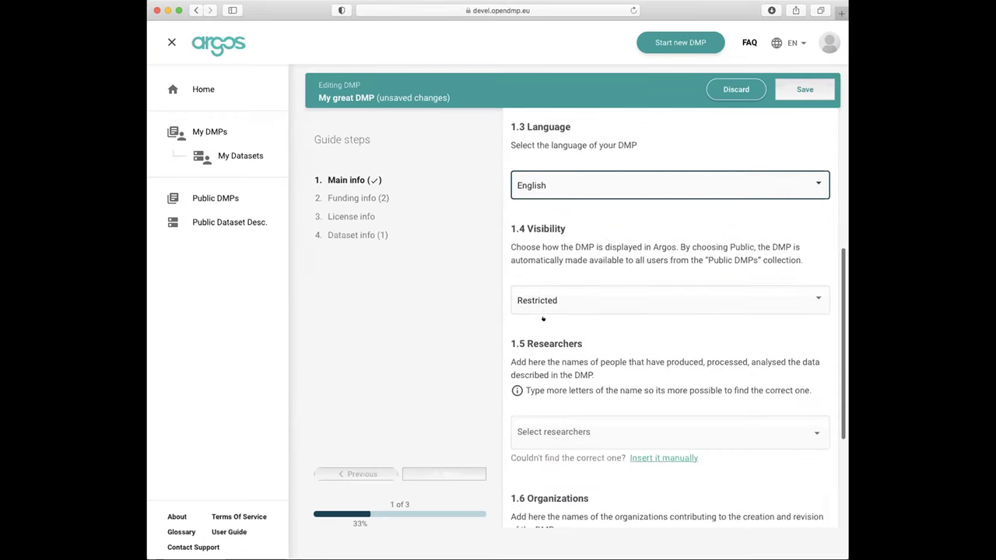
click(539, 305)
click(534, 300)
click(542, 431)
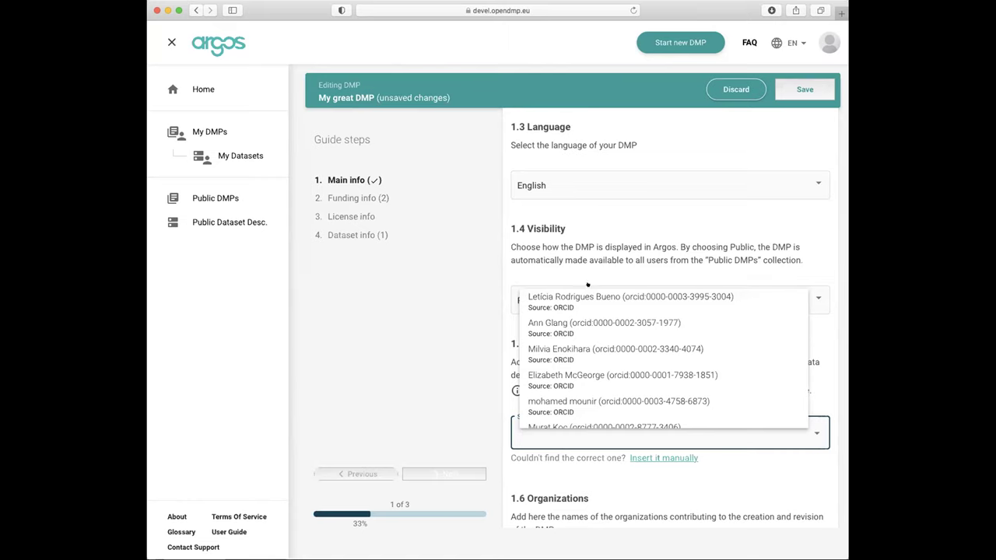
click(816, 298)
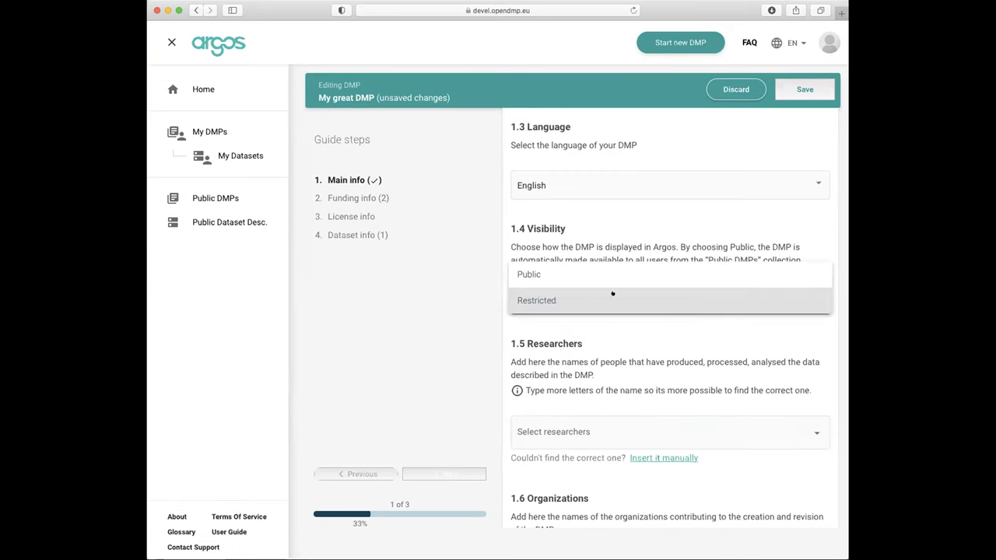
click(578, 292)
- Search the Researchers field by the researcher's full name and look through the ORCID matches
click(582, 424)
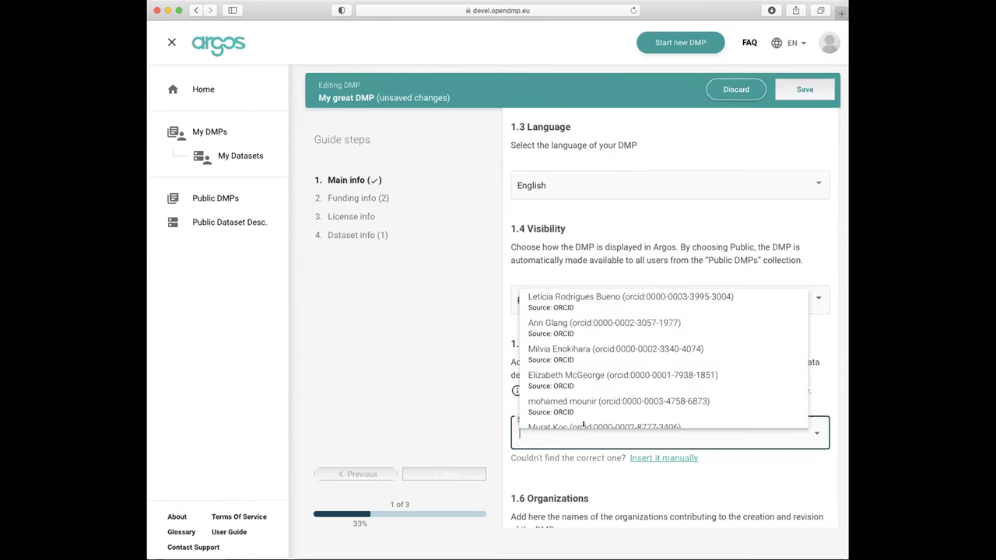
scroll(536, 414, down, 2)
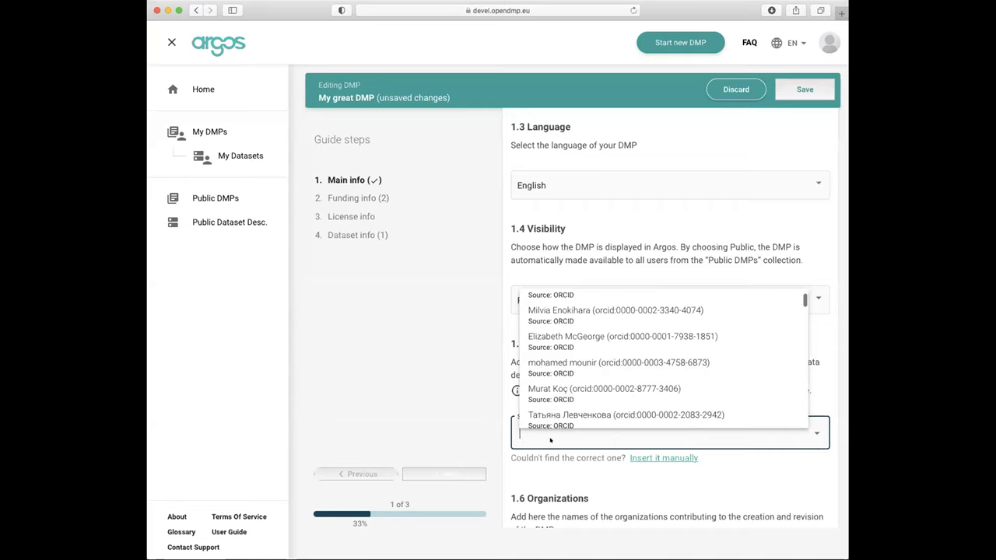
click(585, 430)
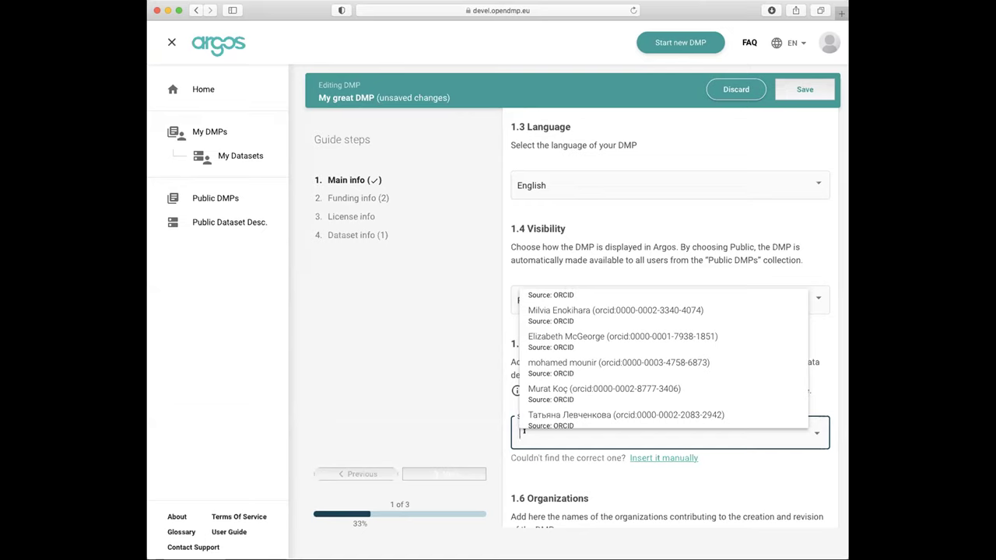
text(laurent)
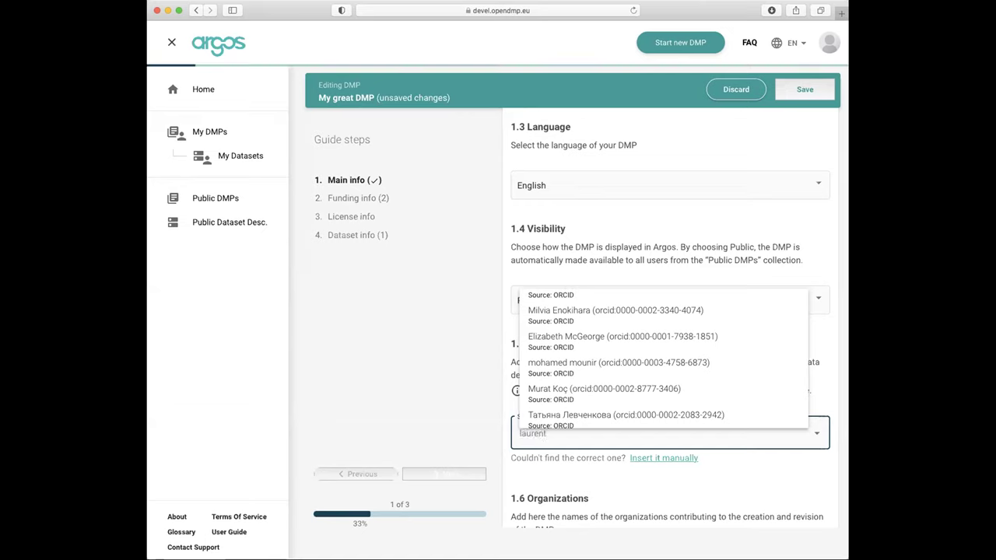
text( perrinet)
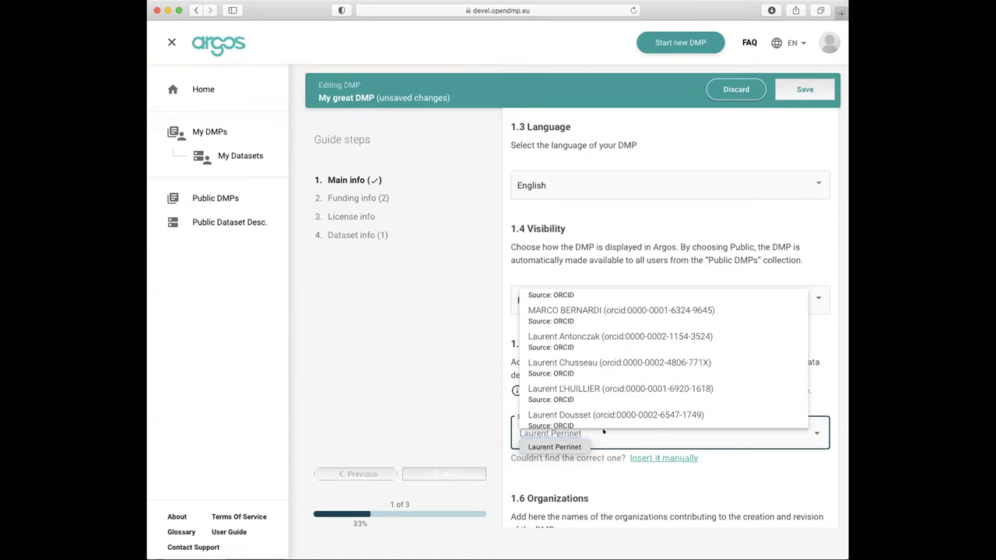
scroll(592, 393, down, 5)
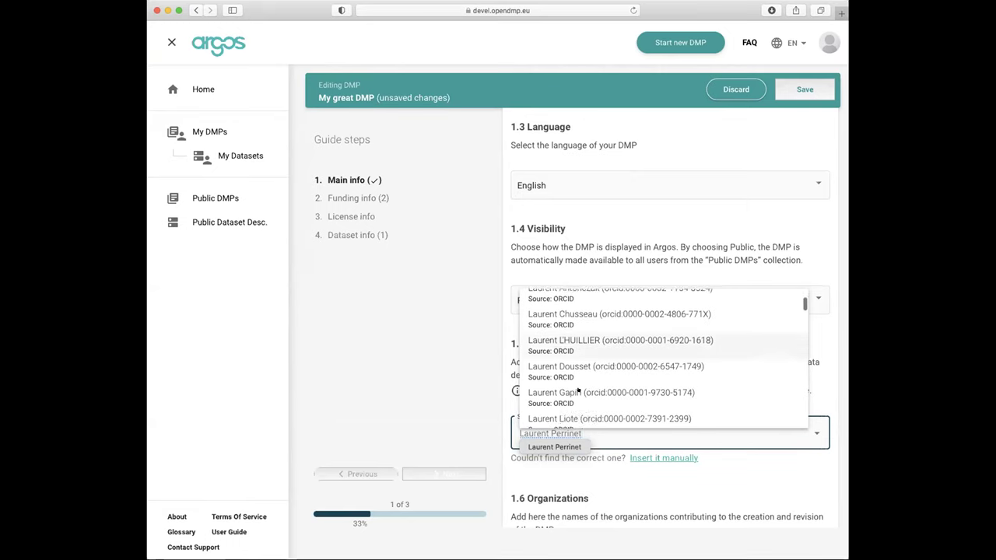
scroll(579, 389, down, 2)
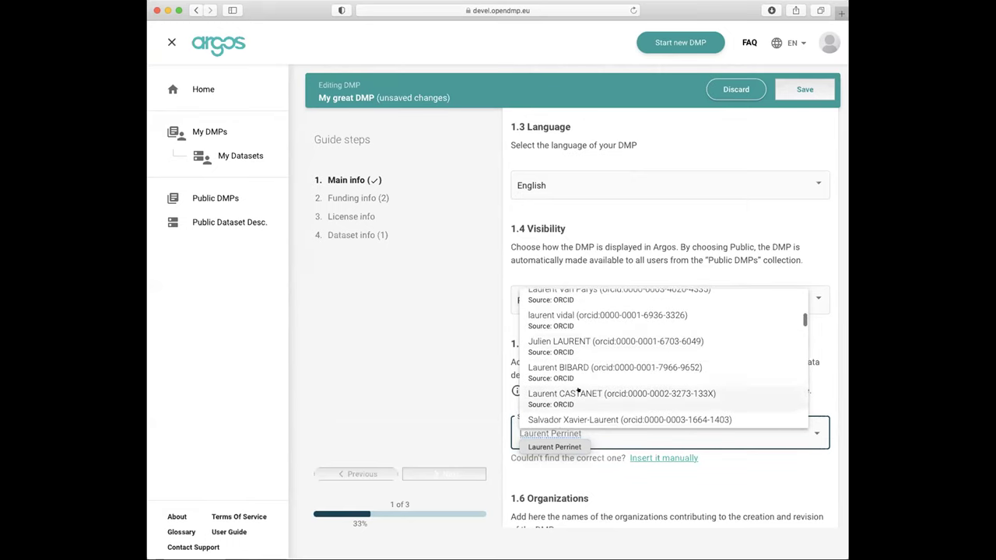
scroll(578, 390, down, 4)
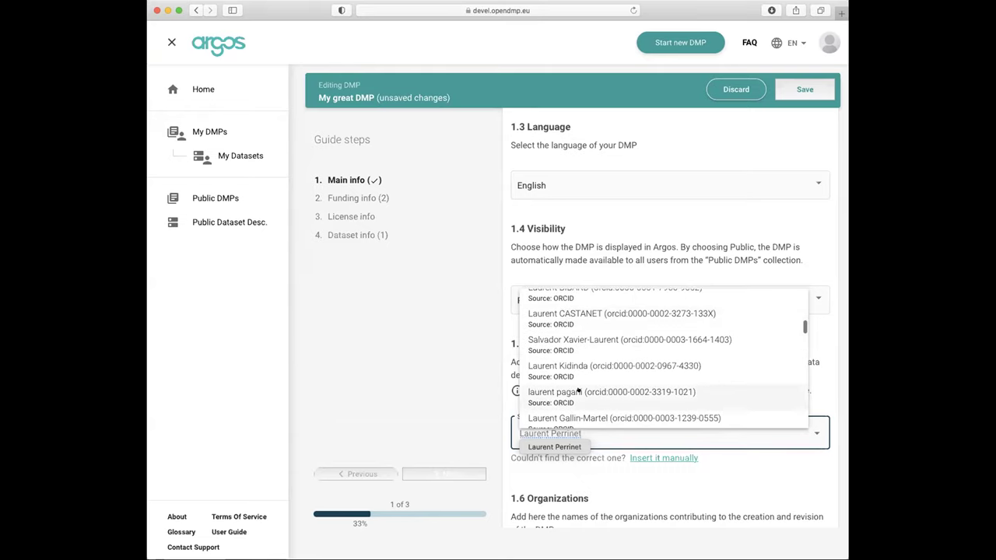
scroll(578, 391, down, 5)
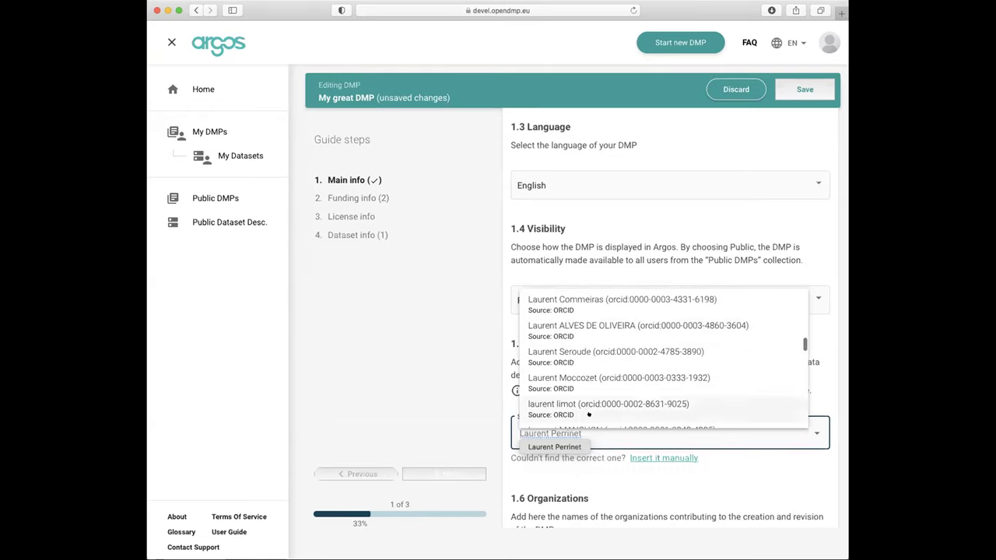
- Search the Researchers field by surname only and add the matching researcher's ORCID entry to the DMP
click(604, 438)
text(perrinet)
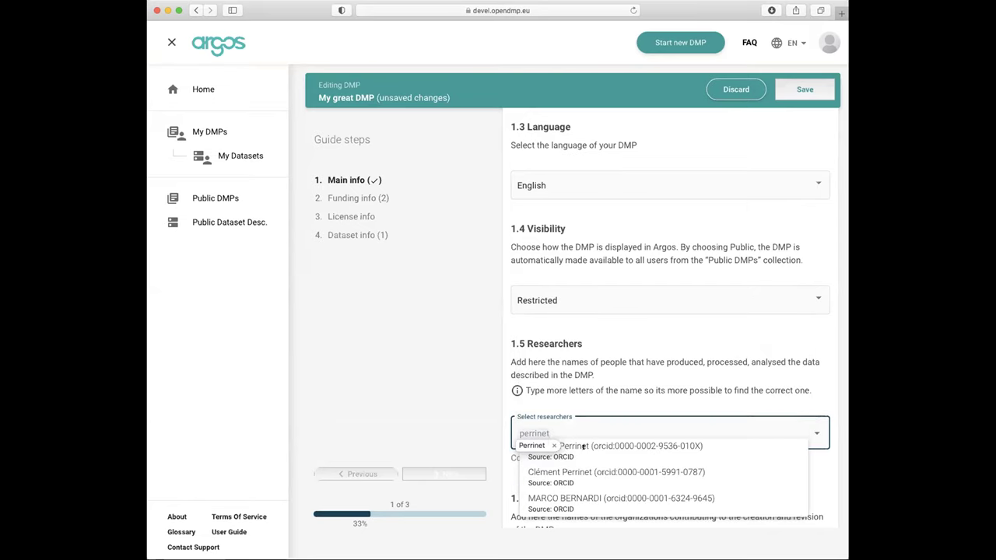
click(583, 447)
- Search the organizations for CNRS and add CNRS - Institut des sciences de l'information et de leurs interactions to the DMP
scroll(516, 439, down, 2)
scroll(540, 378, down, 3)
click(548, 413)
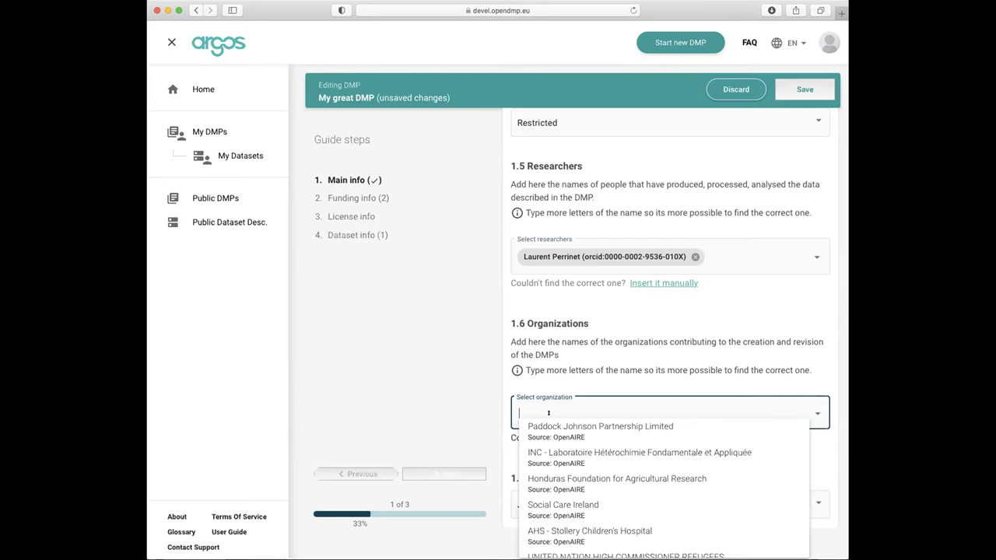
text(CNRS)
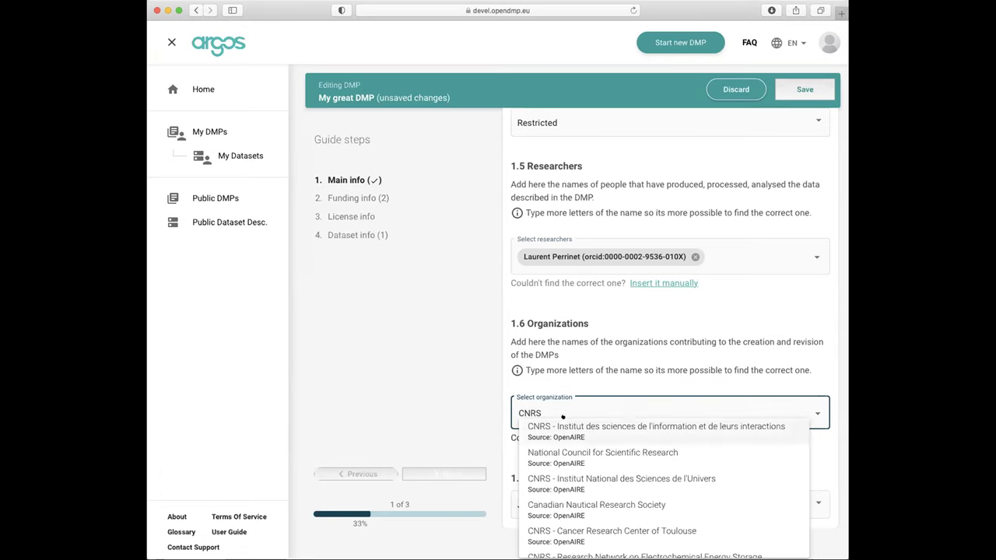
click(562, 421)
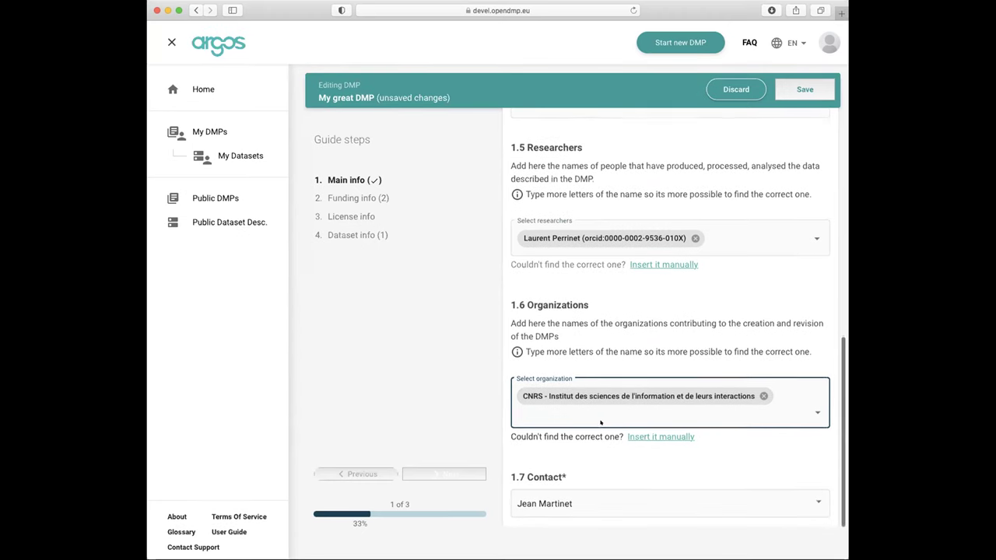
- Try to save the DMP with the preset contact, and continue to the Funding info section
click(589, 495)
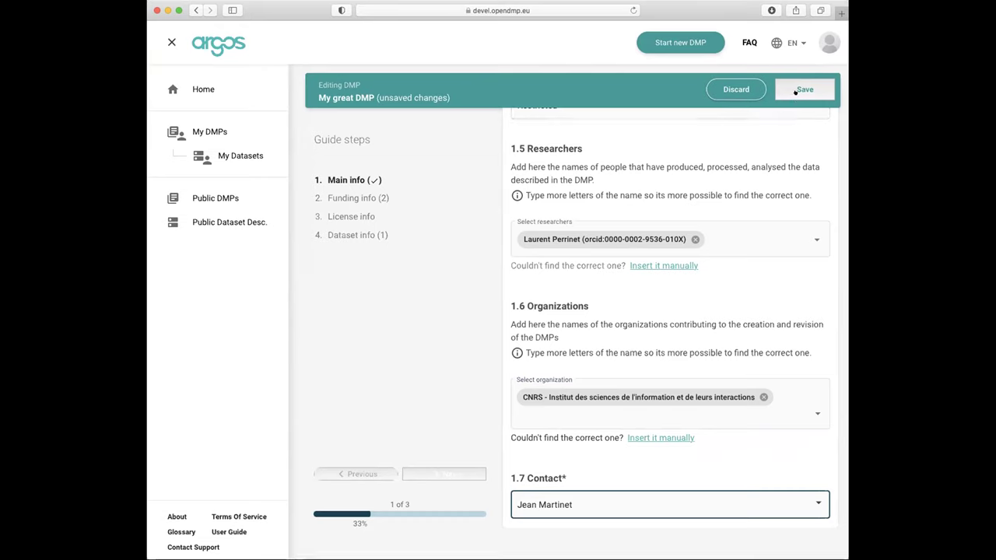
click(796, 90)
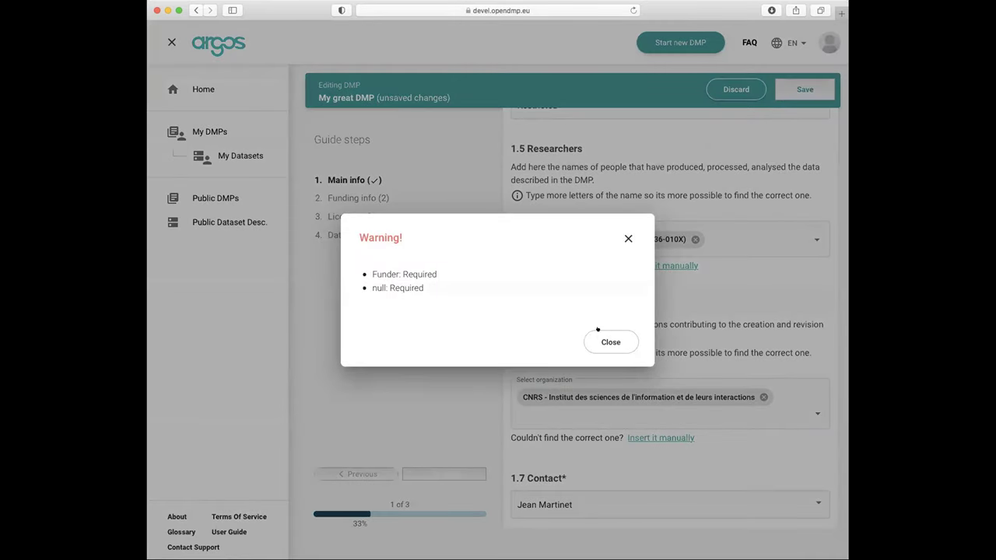
click(606, 341)
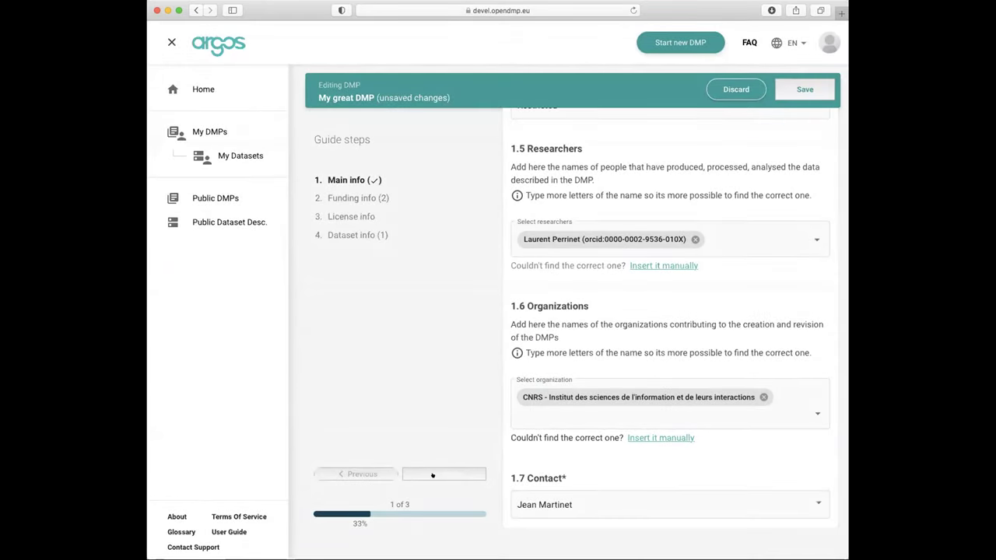
click(433, 474)
- Try to find CHIST-ERA among the existing funding organizations, and clear the search
click(604, 298)
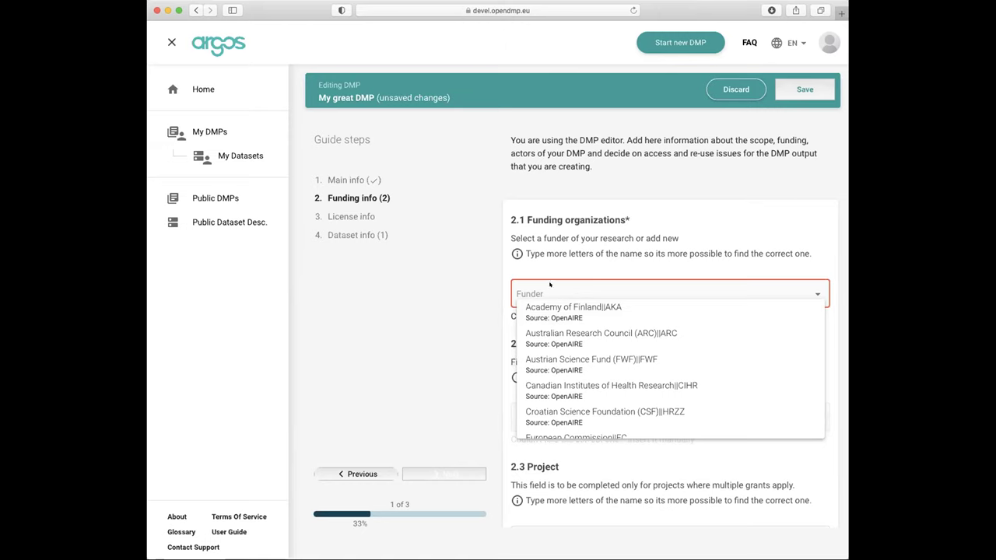
scroll(554, 311, down, 3)
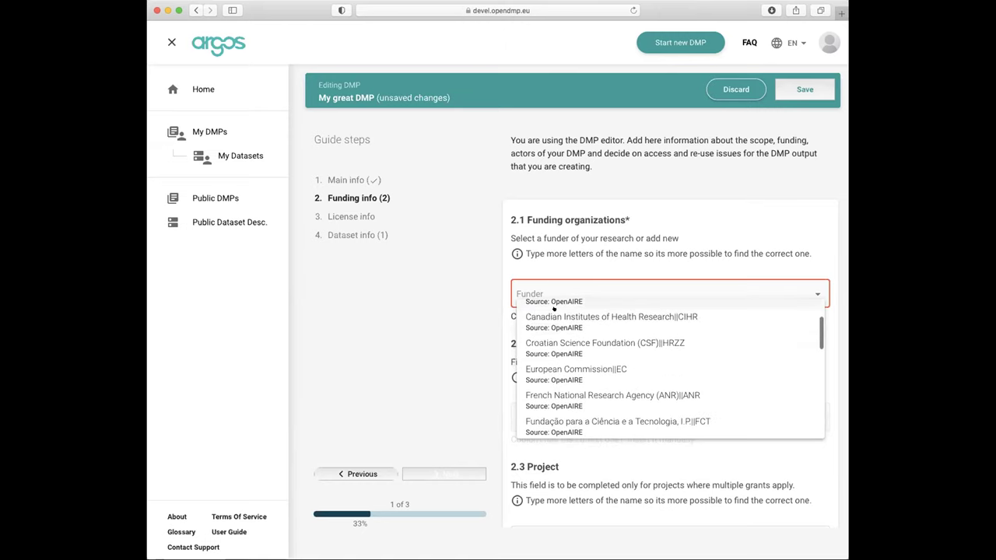
scroll(554, 309, down, 1)
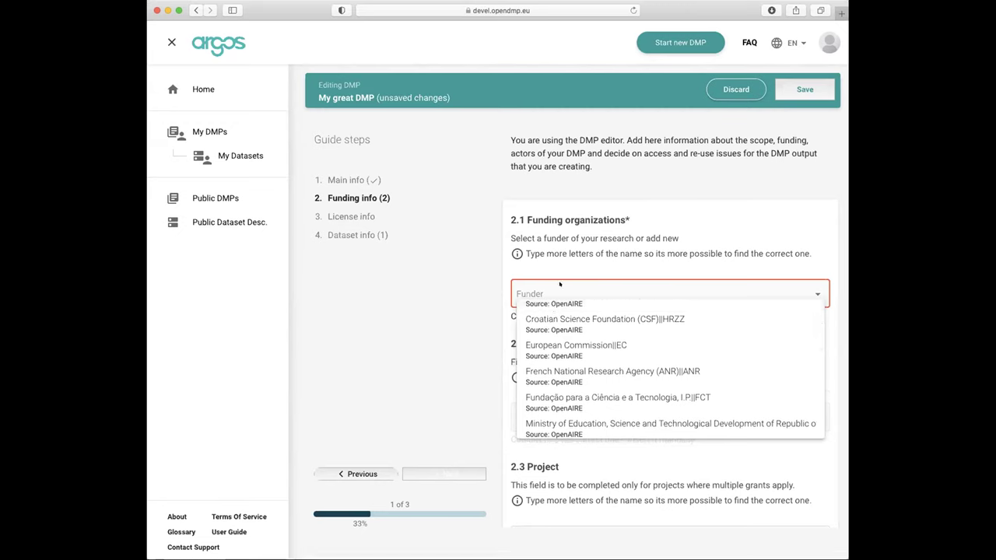
text(CHIST-ERA)
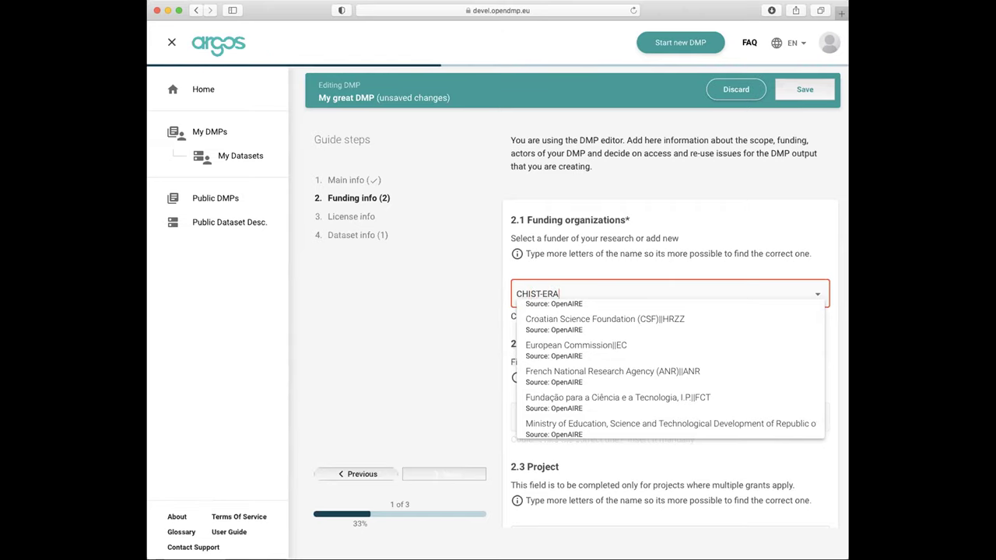
key(BackSpace)
key(BackSpace)
key(BackSpace)
key(BackSpace)
key(BackSpace)
key(BackSpace)
key(BackSpace)
key(BackSpace)
key(BackSpace)
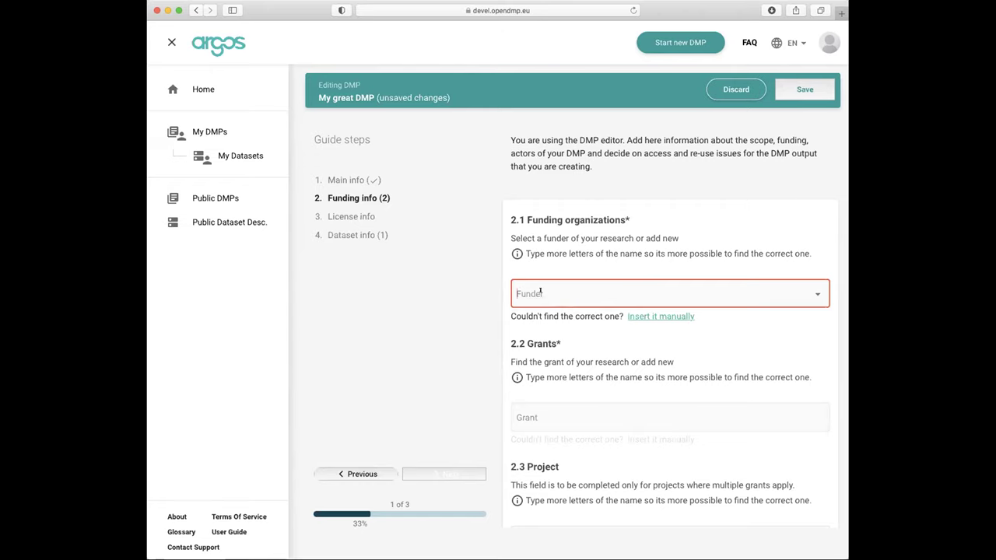
- Add CHIST-ERA manually as the DMP's funding organization
click(652, 317)
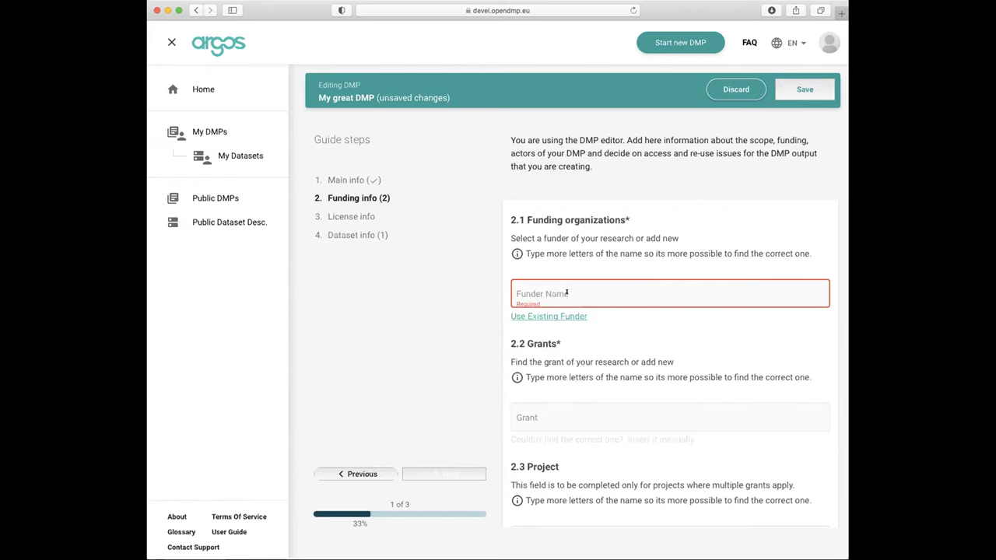
text(CHIST-ERA)
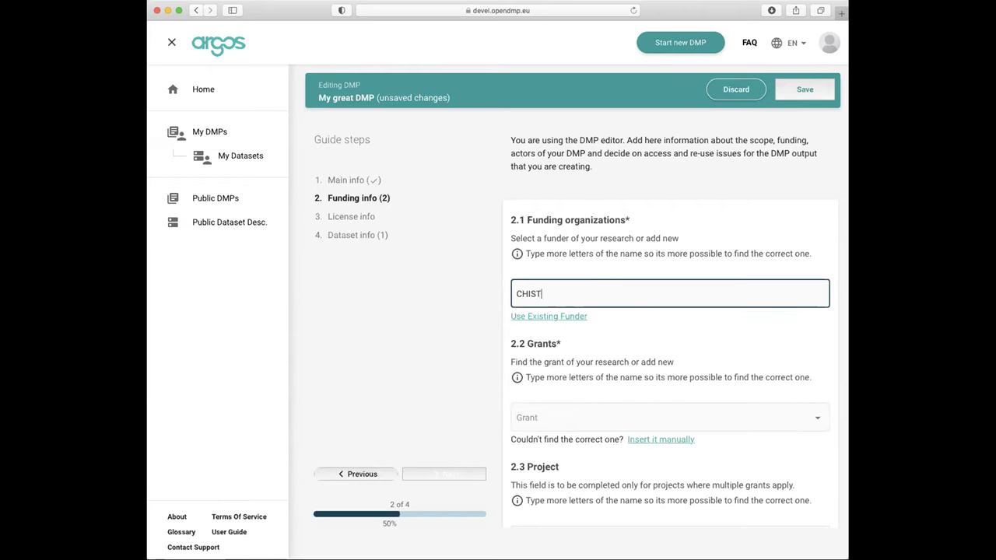
- Look through the existing grants offered for the DMP without choosing one
click(582, 406)
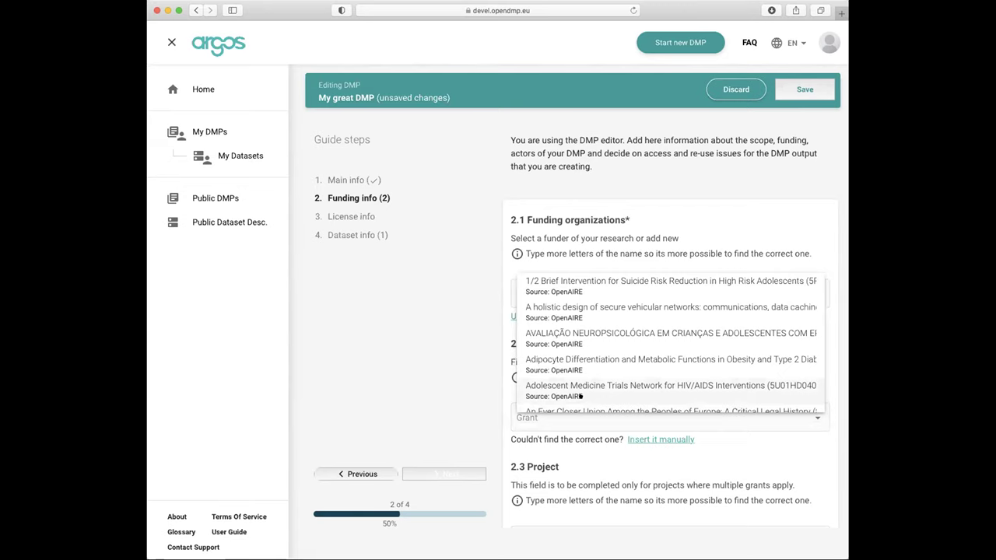
scroll(569, 421, down, 1)
scroll(569, 421, down, 3)
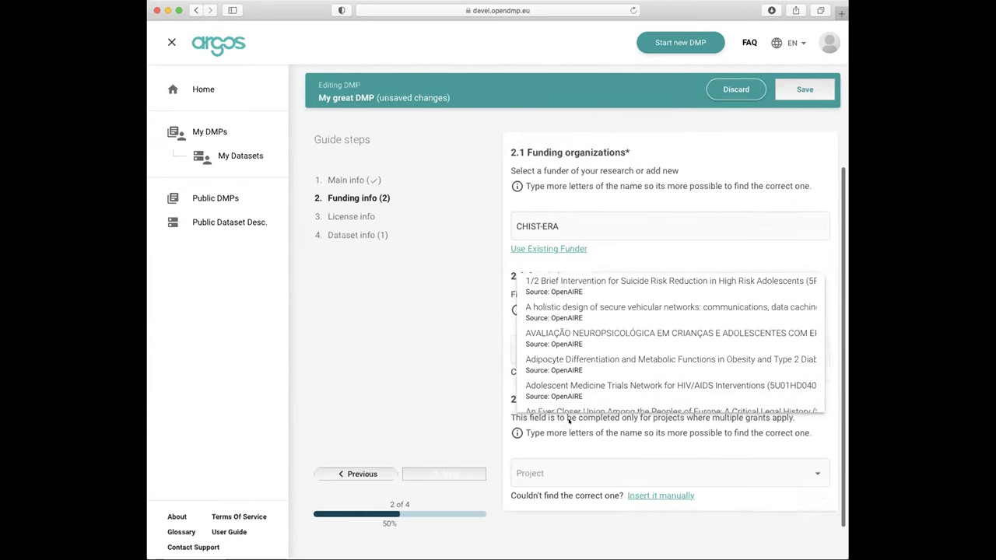
click(568, 343)
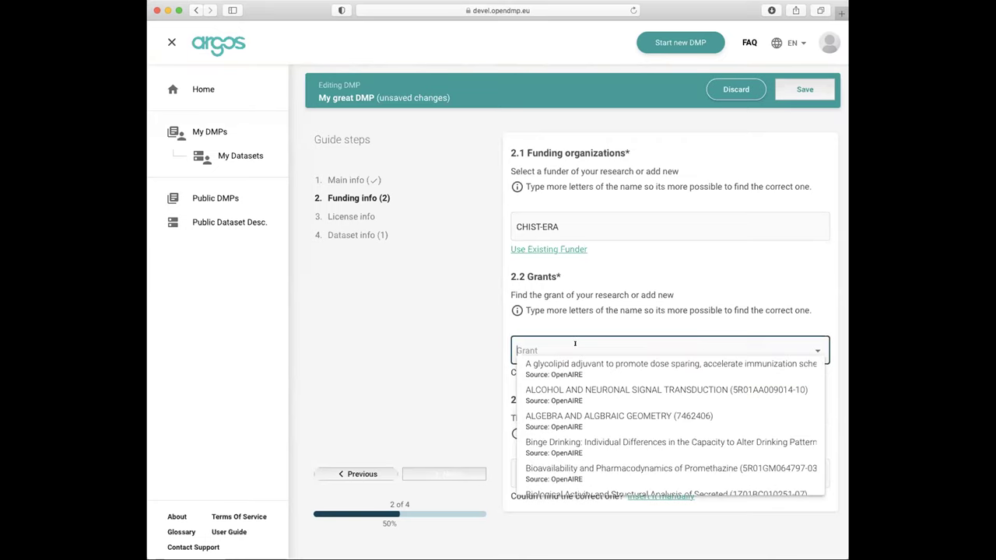
scroll(589, 389, down, 5)
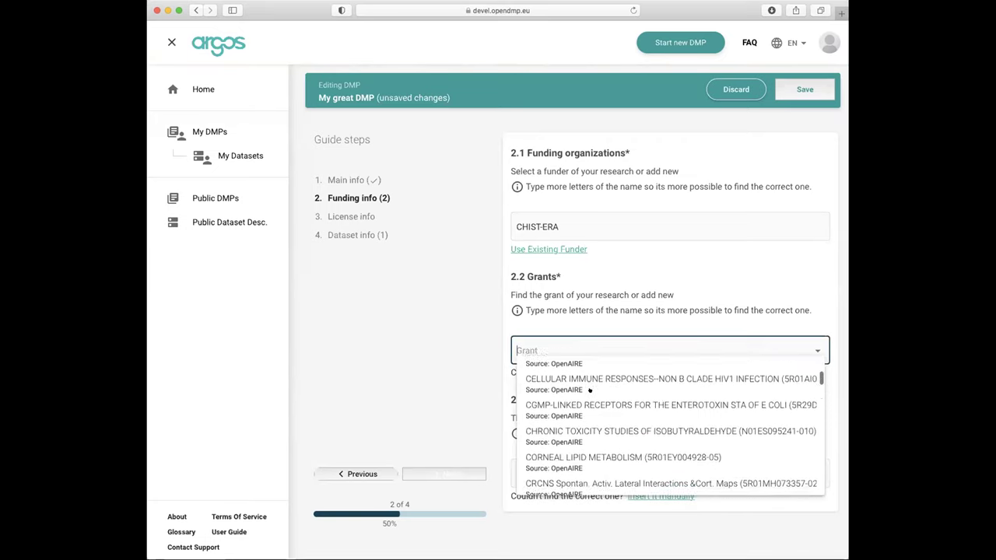
click(596, 321)
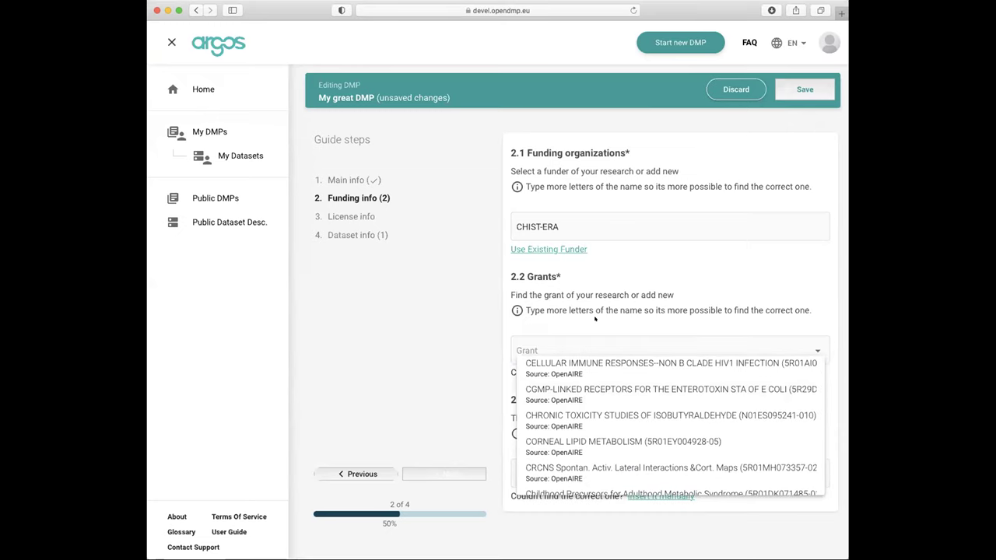
click(595, 361)
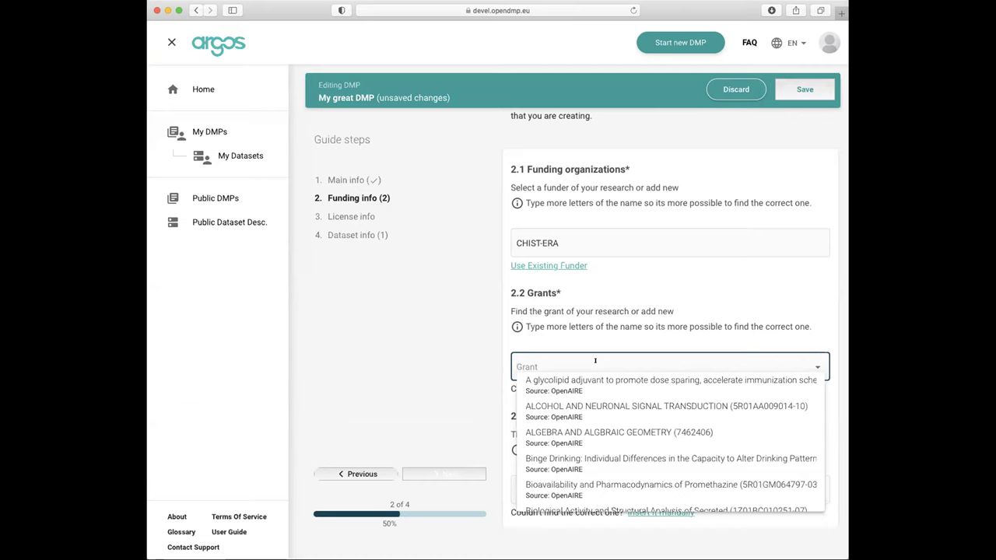
click(595, 336)
- Add a grant manually with ACAI as both its name and its description
click(650, 387)
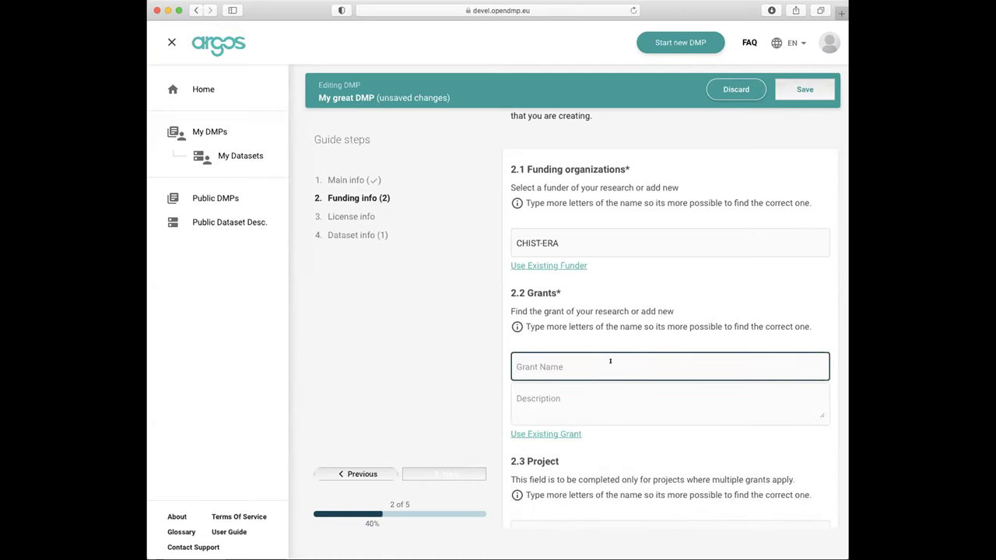
text(ACAI)
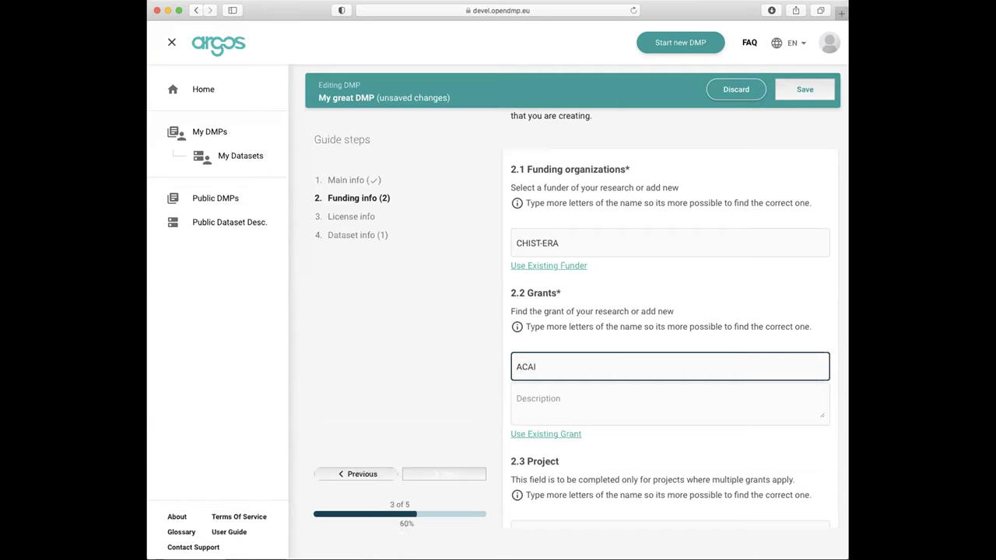
key(Tab)
text(ACAI)
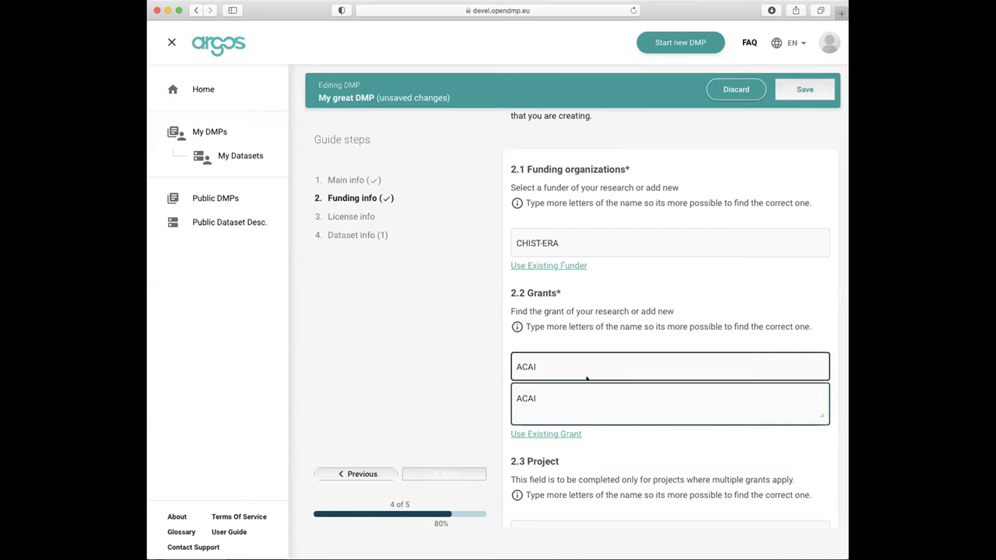
- Try to find APROVIS3D among the existing projects for the DMP, and clear the search
scroll(612, 412, down, 2)
click(549, 484)
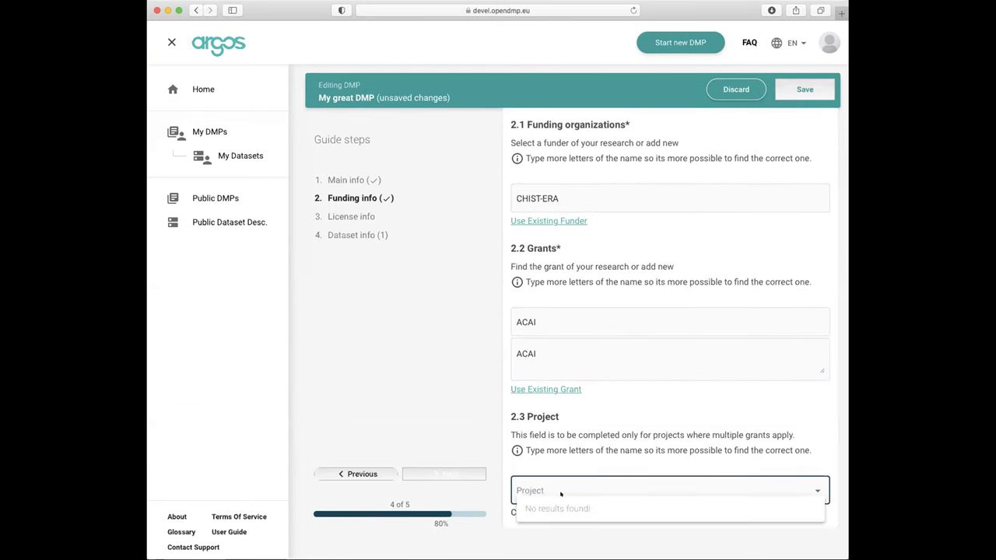
scroll(559, 476, up, 1)
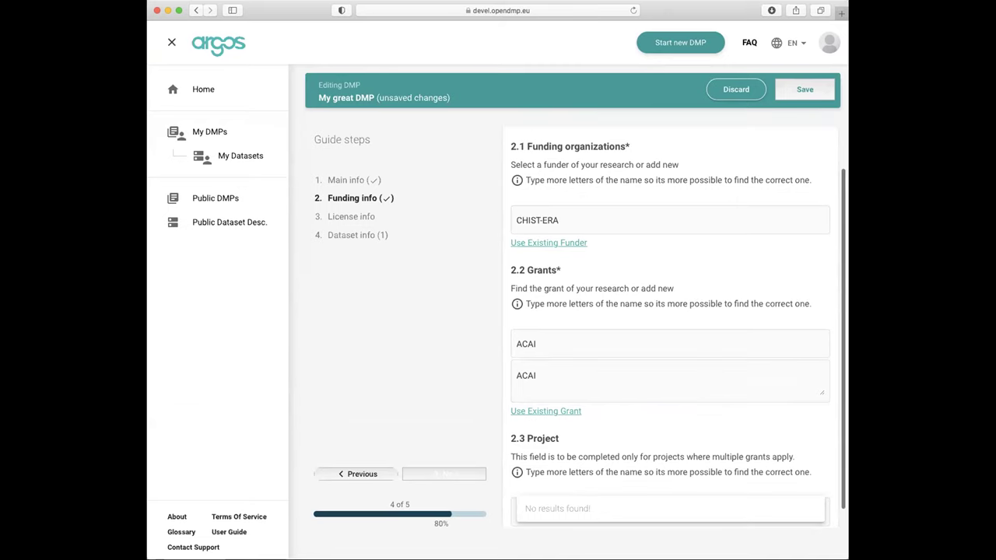
scroll(557, 475, down, 1)
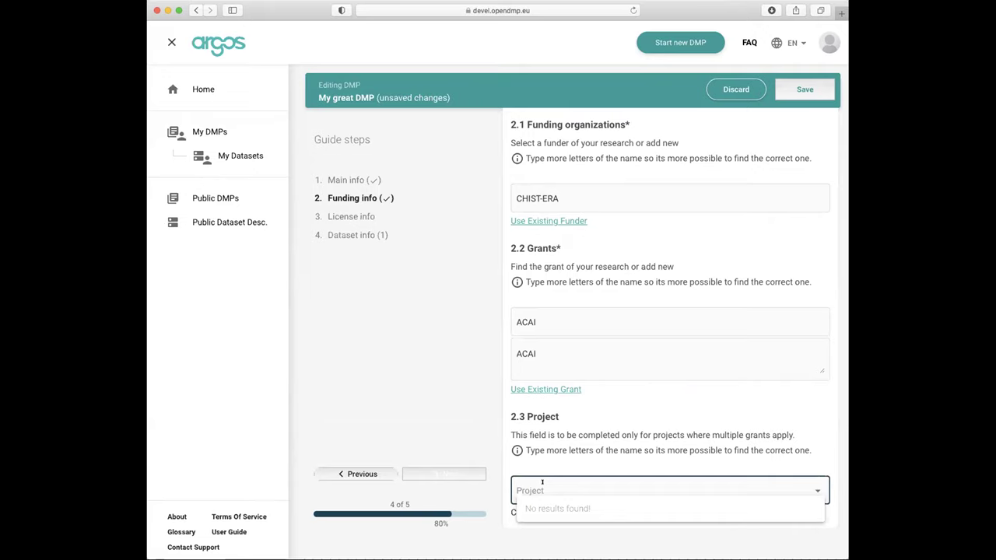
text(APROVIS3D)
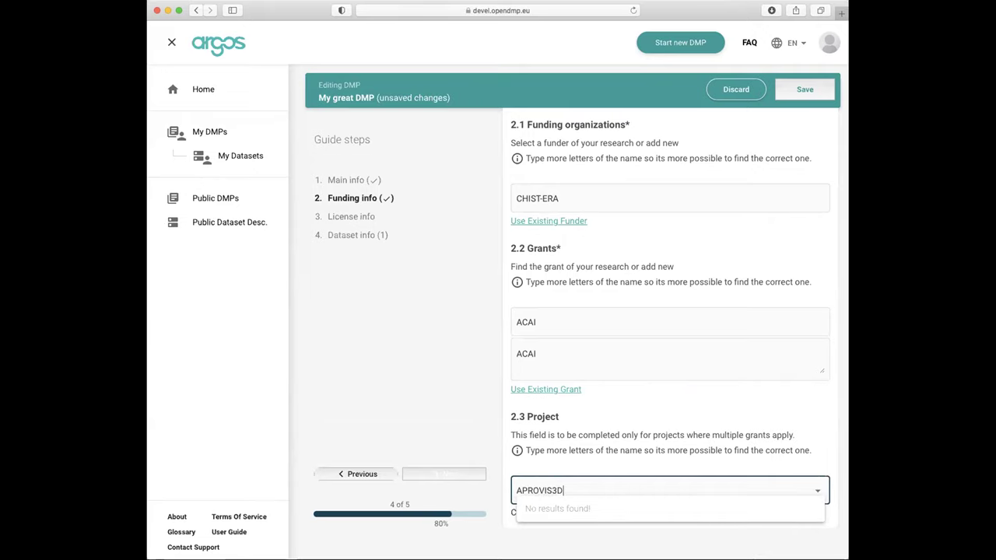
key(super+a)
key(BackSpace)
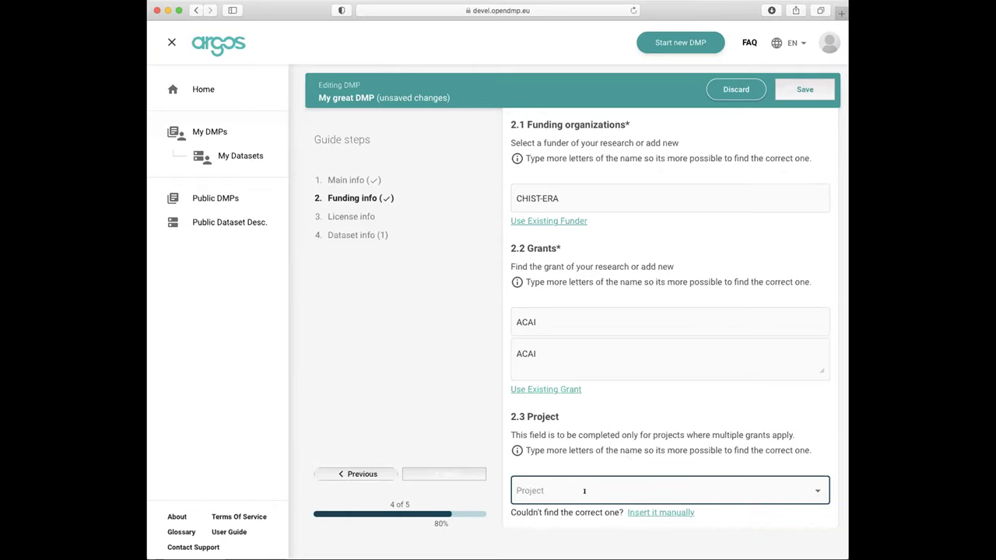
- Switch the DMP's project to manual entry, leaving its name and description blank
click(650, 510)
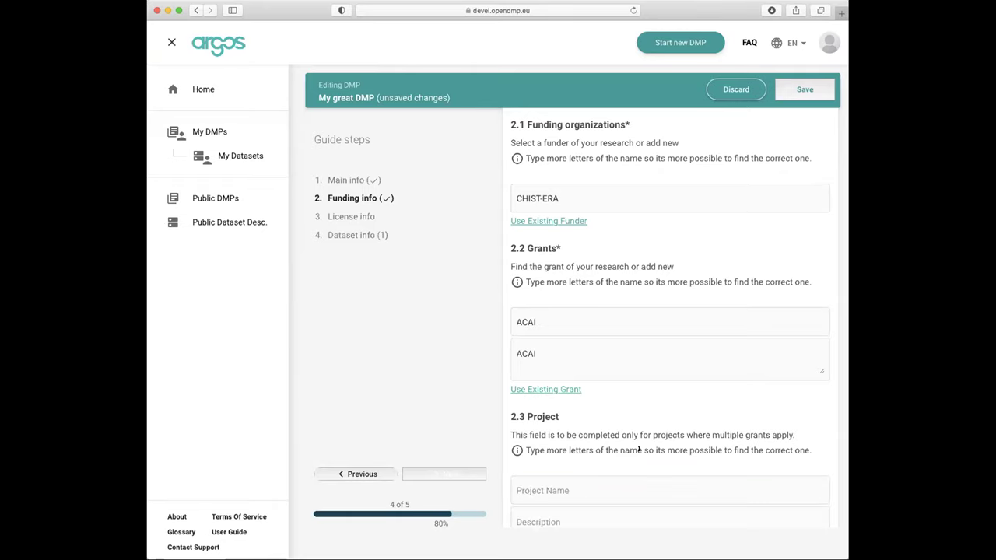
scroll(622, 467, down, 2)
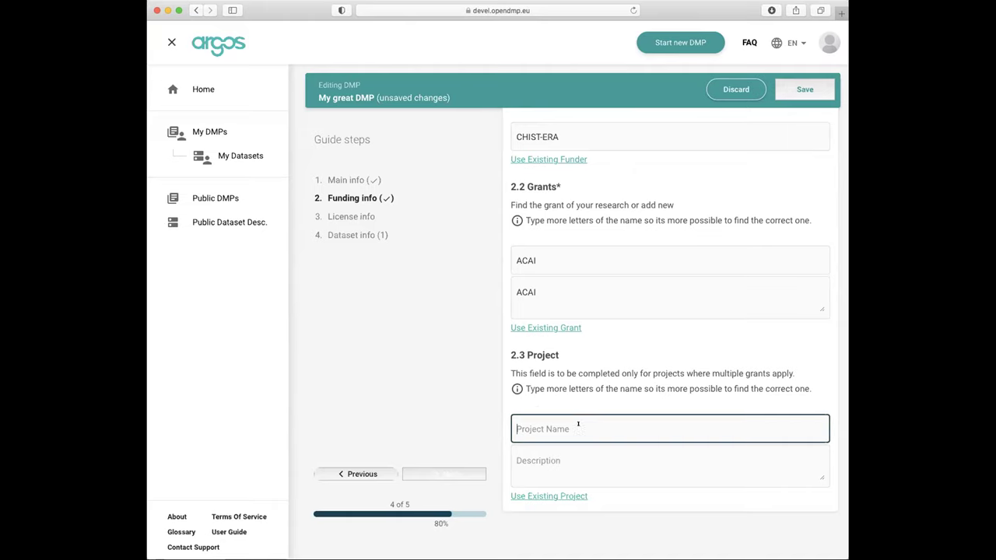
click(619, 379)
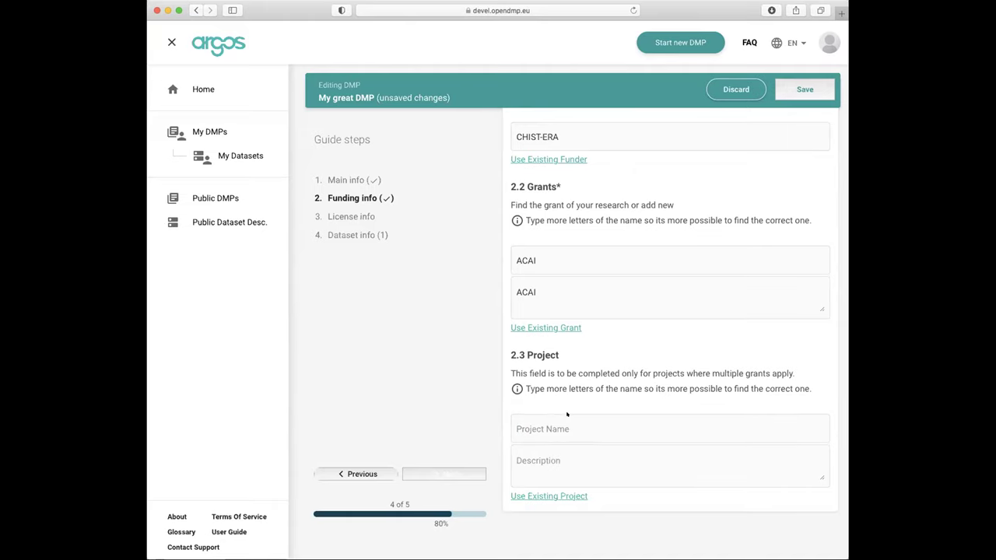
- Assign Academic Free License 3.0 to the DMP in its license information
click(449, 475)
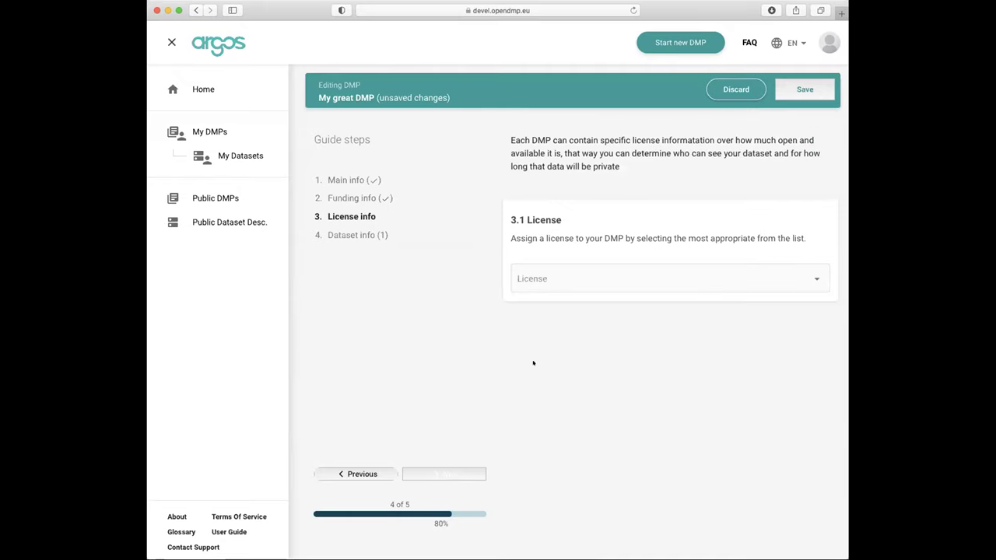
click(583, 282)
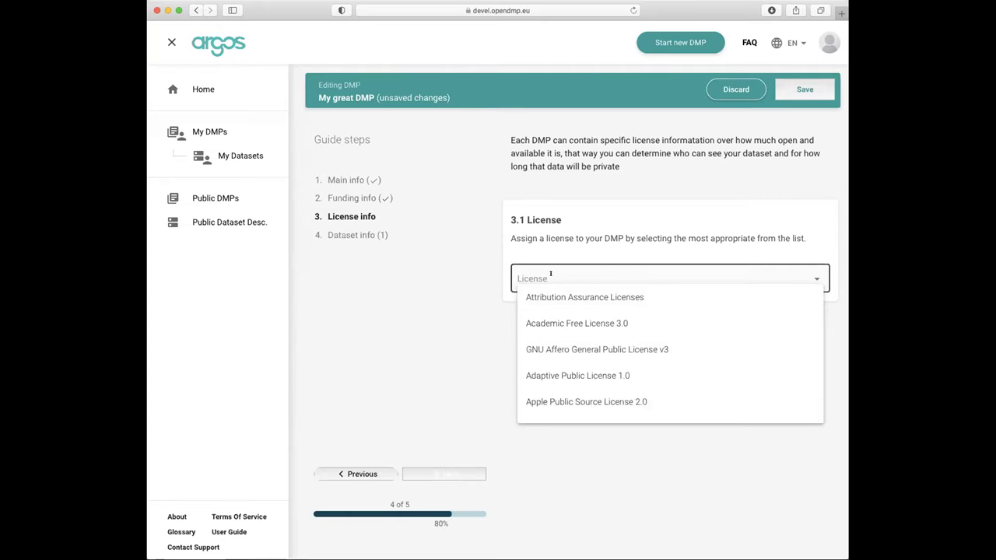
click(546, 320)
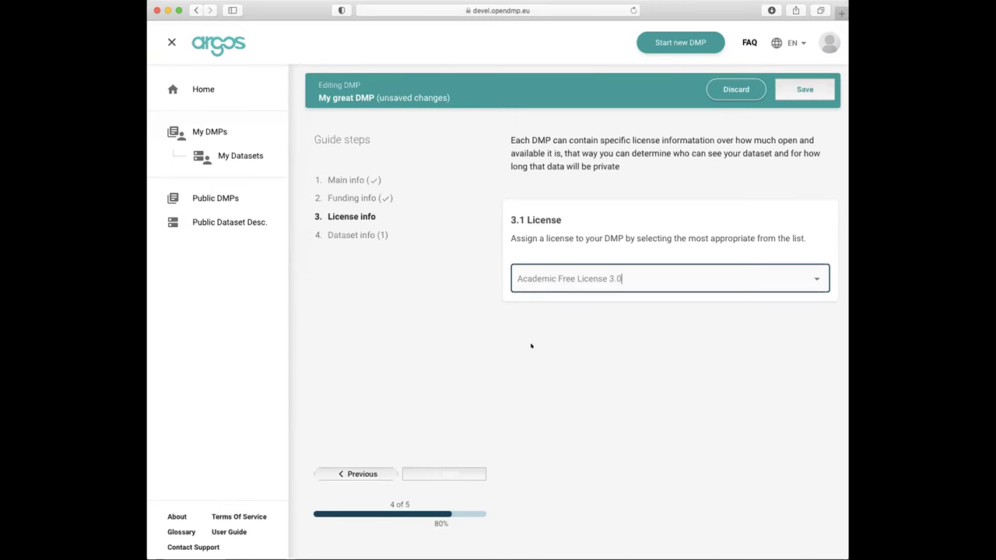
- Choose the CHIST-ERA template for describing the dataset, then save the DMP and continue to the dataset editor
click(438, 469)
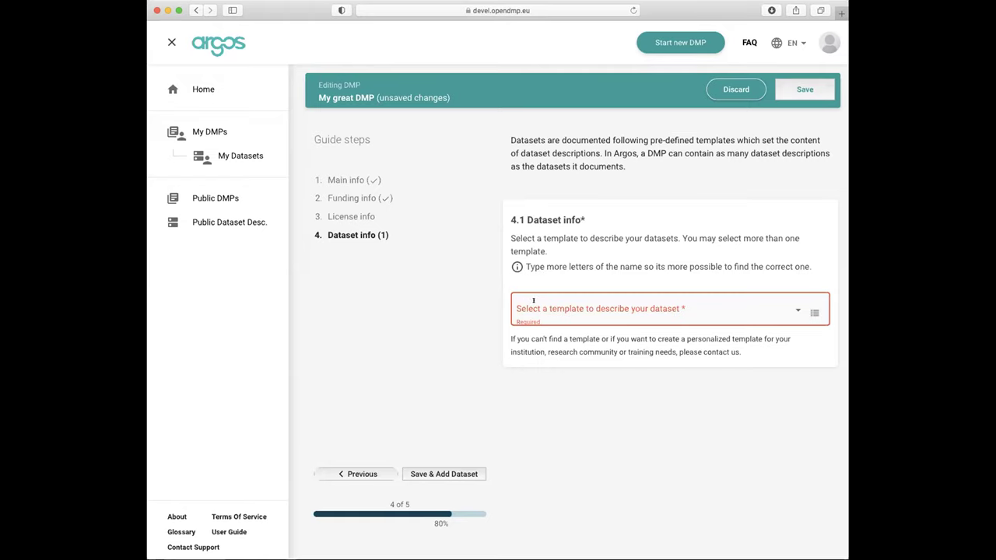
click(533, 300)
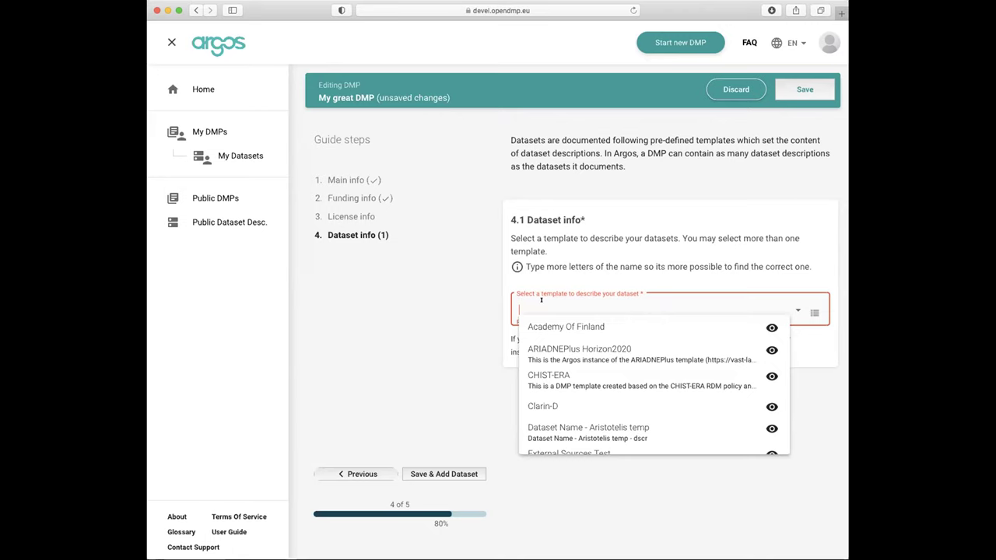
click(545, 381)
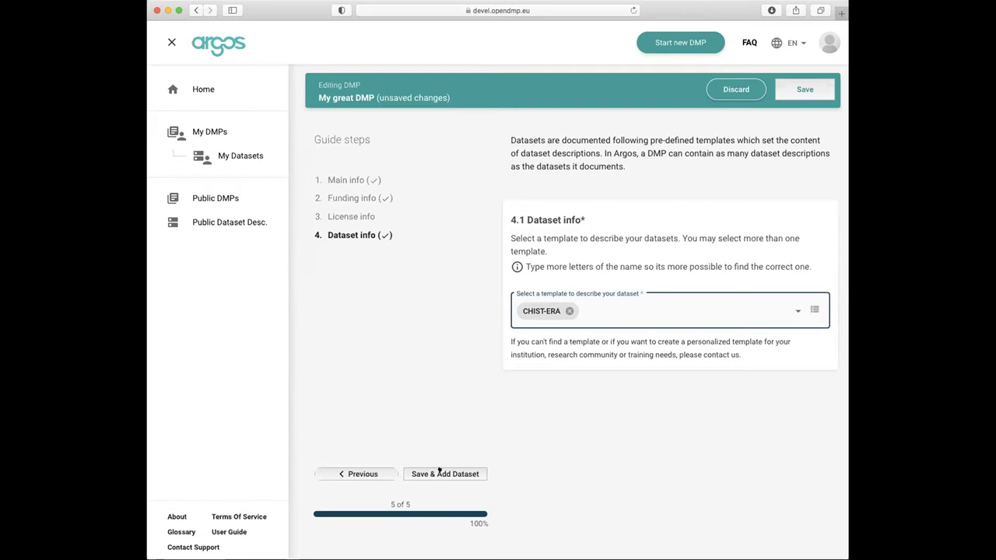
click(797, 86)
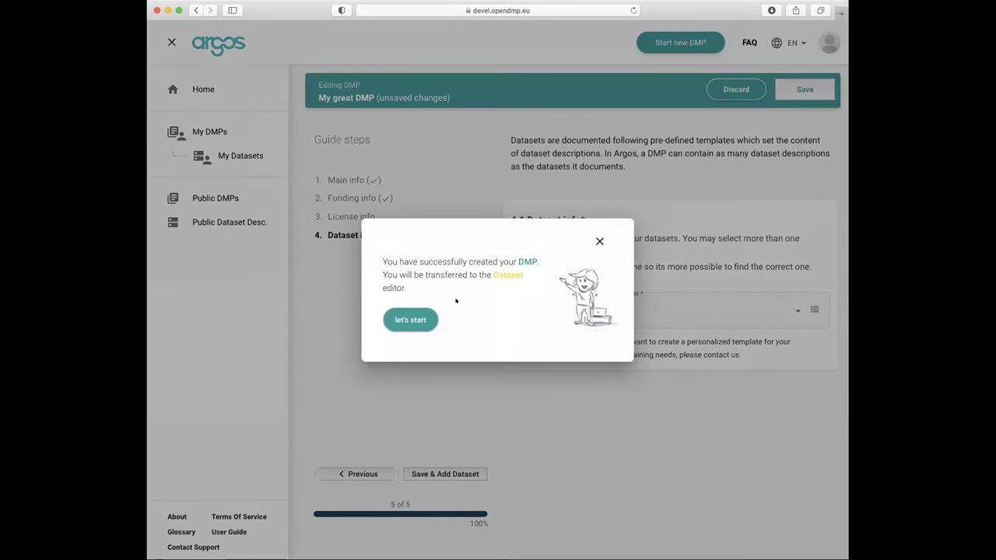
click(412, 315)
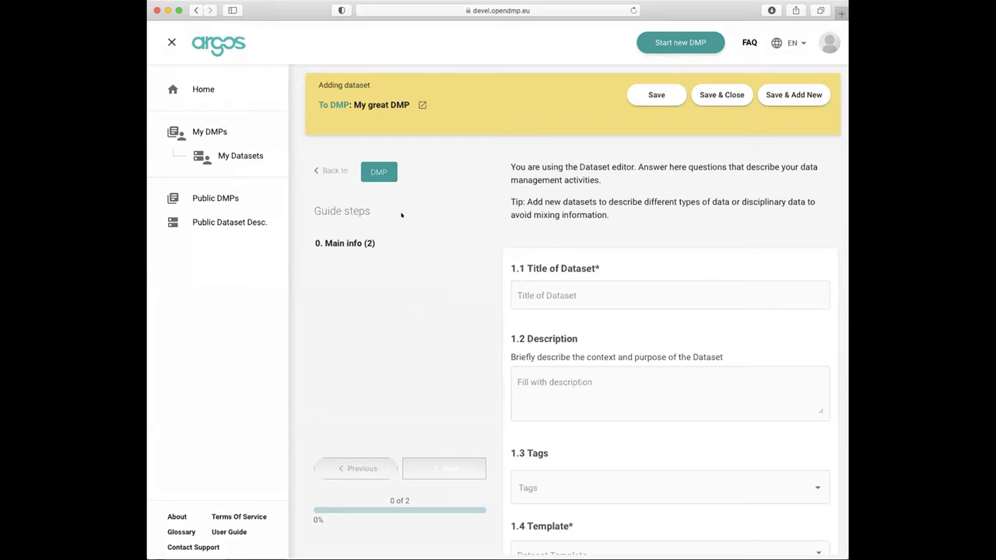
- Open the author invitation for My great DMP from the list of own DMPs
click(201, 134)
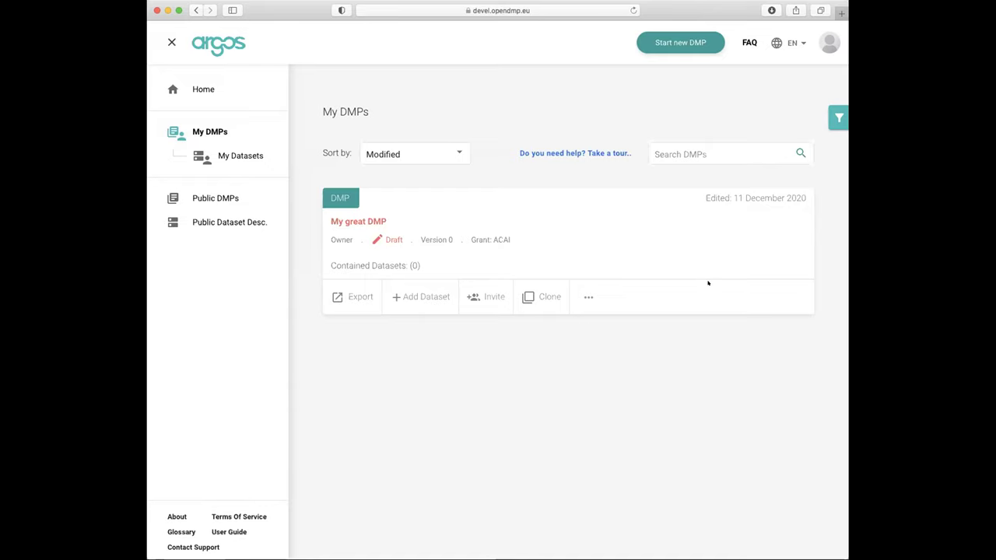
click(546, 226)
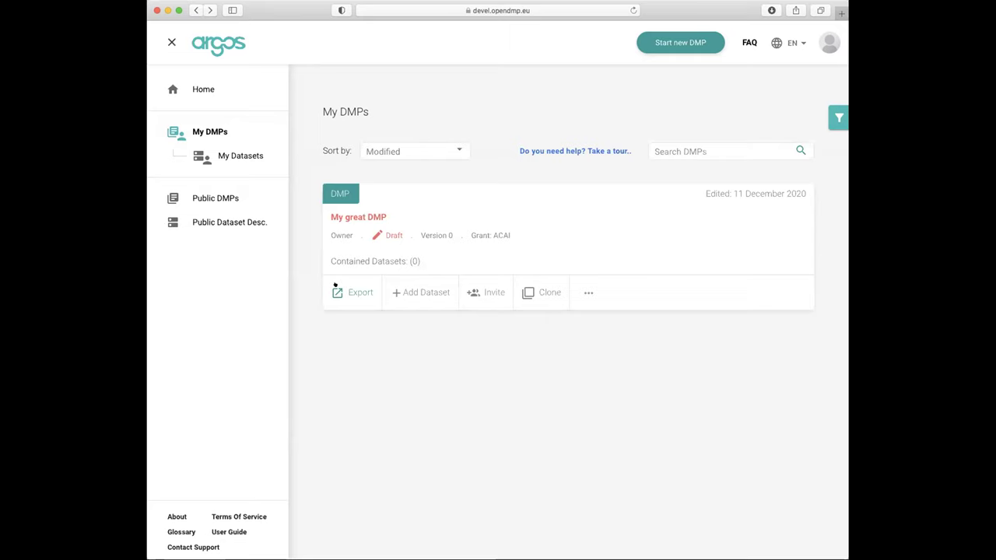
click(483, 292)
click(445, 289)
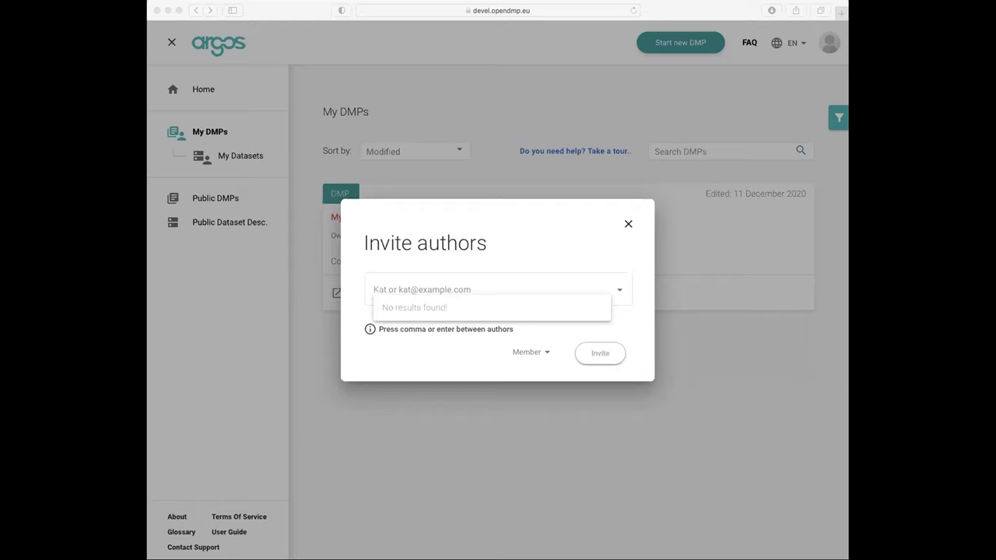
- Try to invite a collaborator by e-mail without first adding the address as an author entry
click(478, 281)
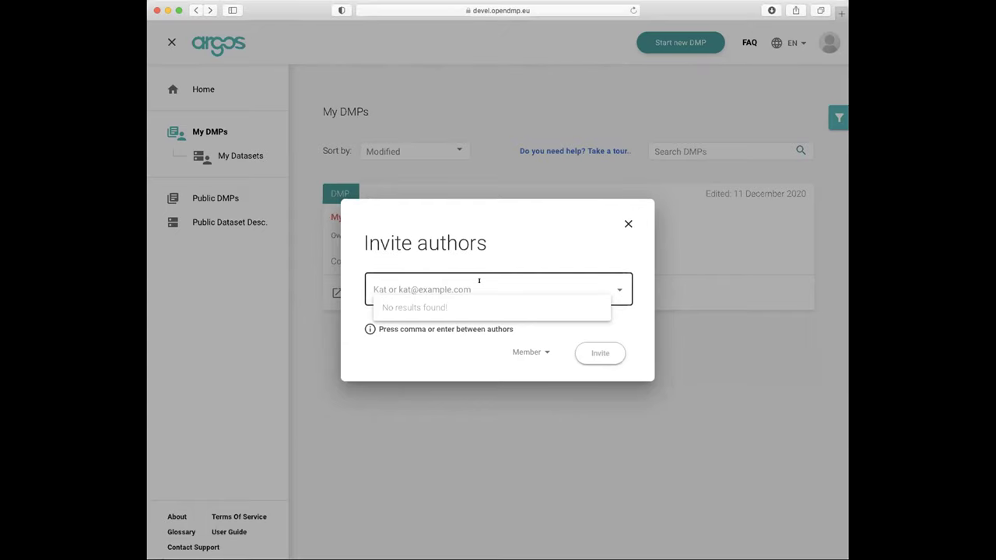
key(super+v)
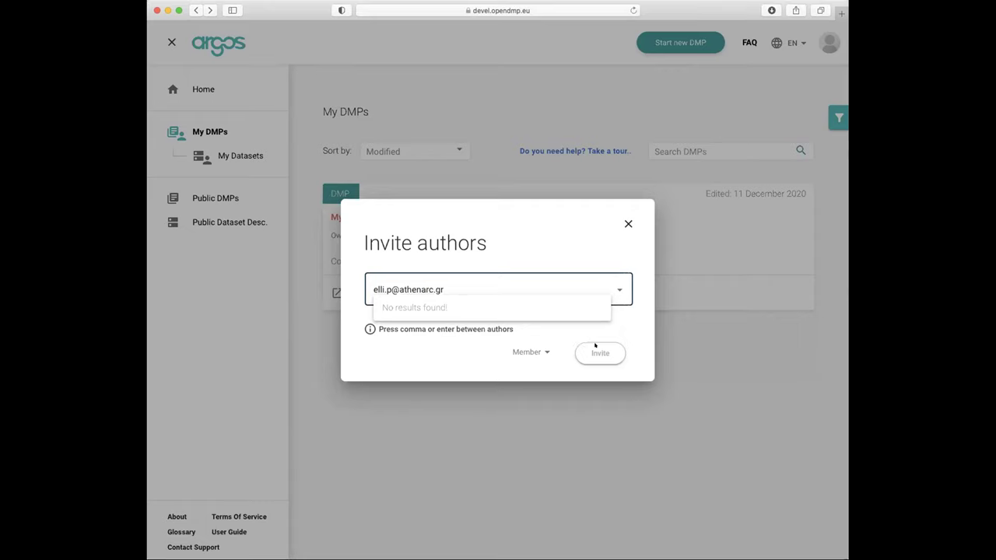
click(604, 353)
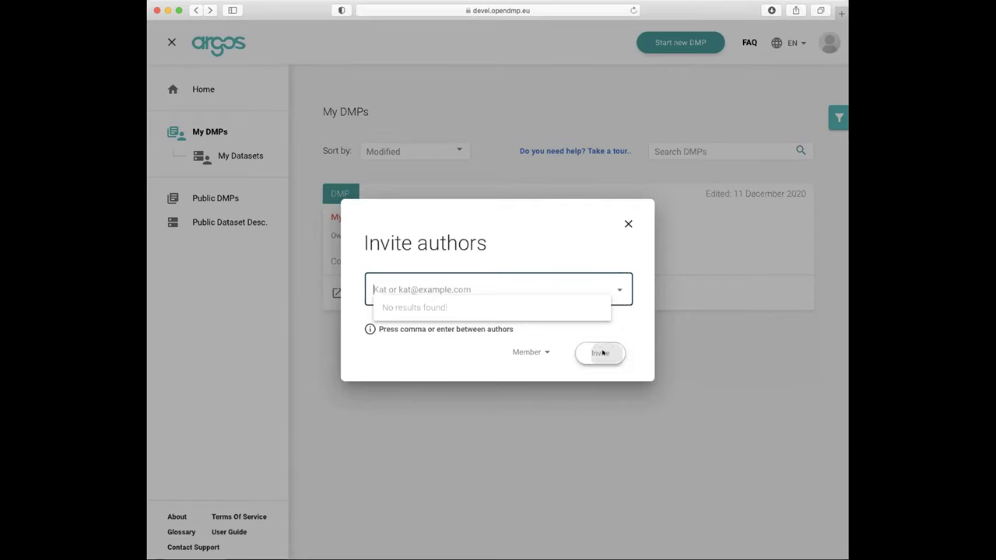
- Add the collaborator's e-mail address as an author entry with the Member role and send the invitation
click(514, 289)
key(super+v)
key(Return)
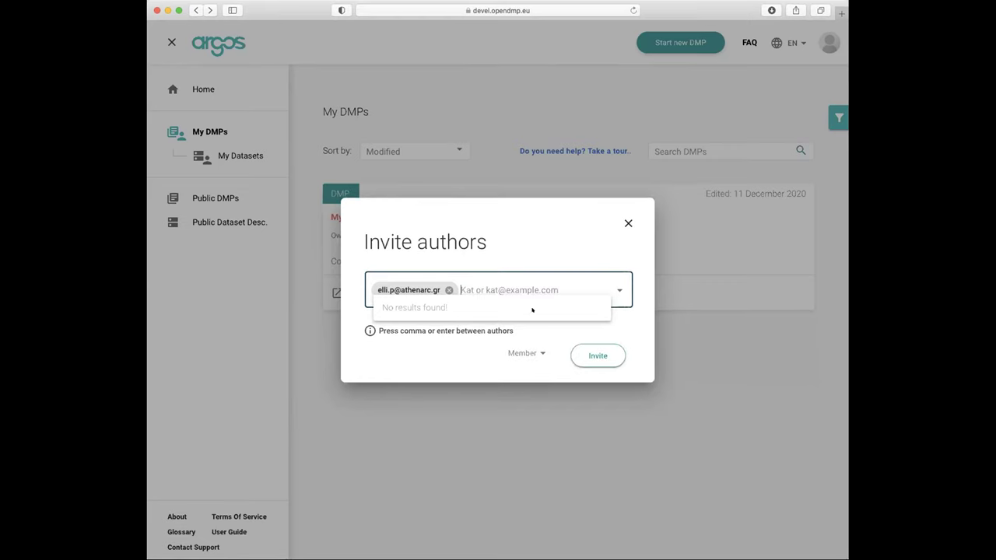
click(597, 353)
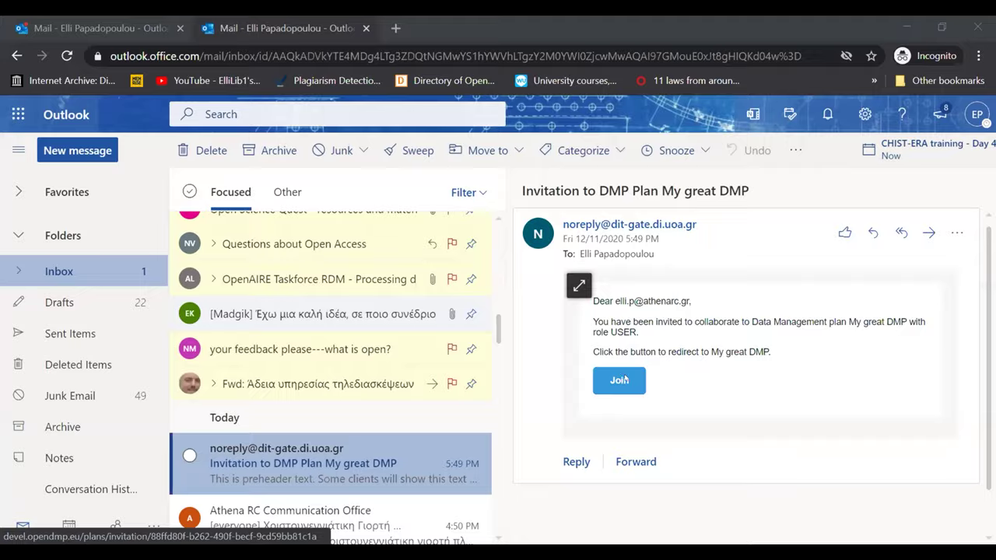
- Join My great DMP from the invitation e-mail in Outlook and start signing in to Argos with Google
click(620, 379)
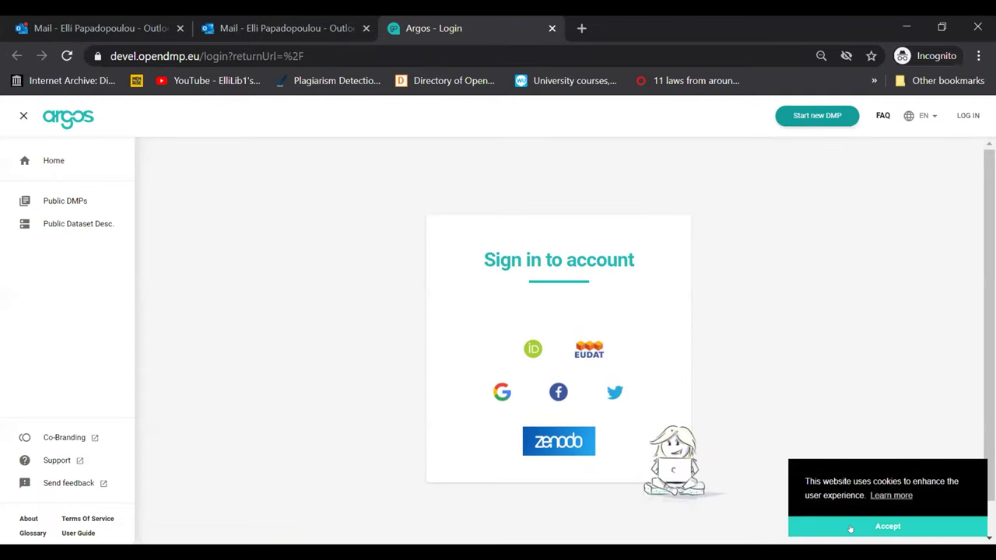
click(850, 529)
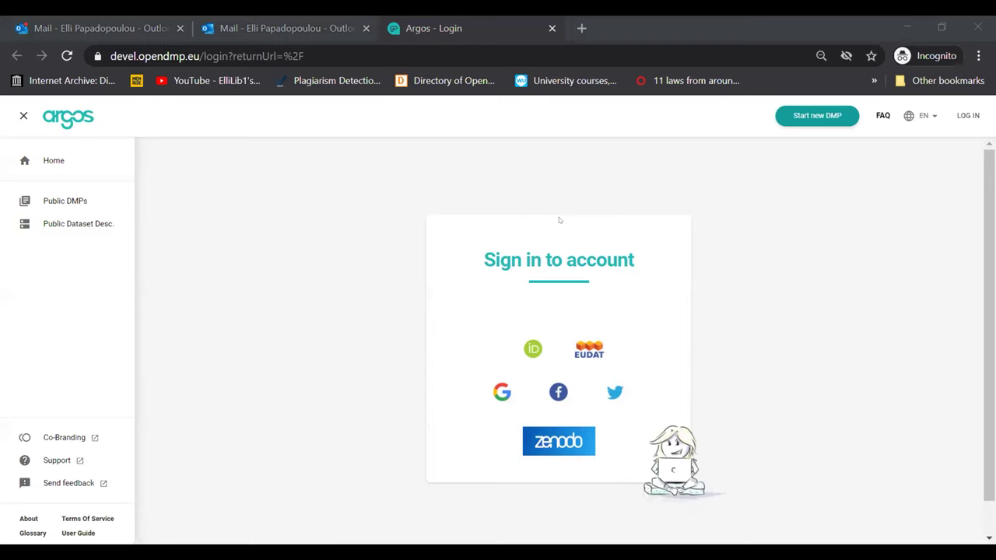
click(494, 401)
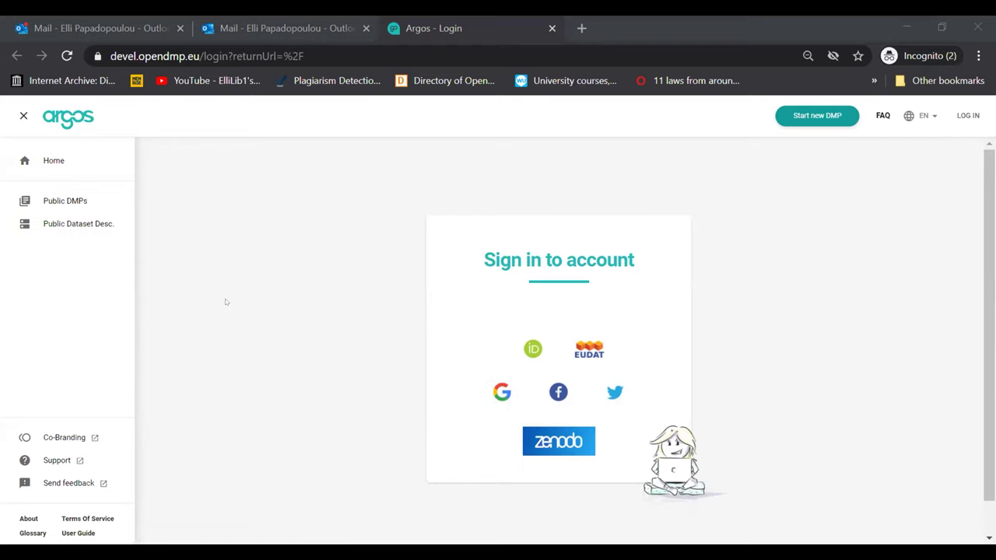
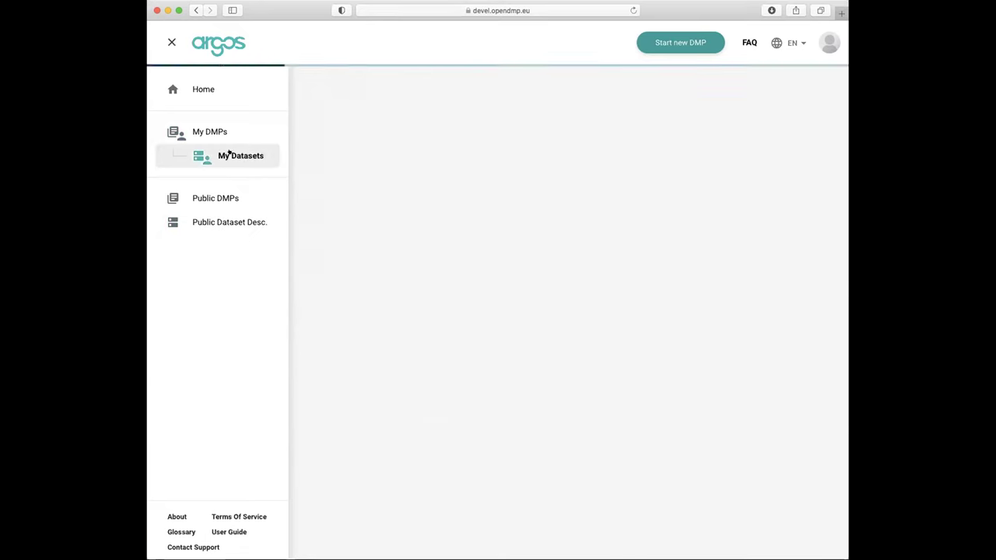
- Select My great DMP as the plan for a new dataset and continue to the dataset editor
click(389, 264)
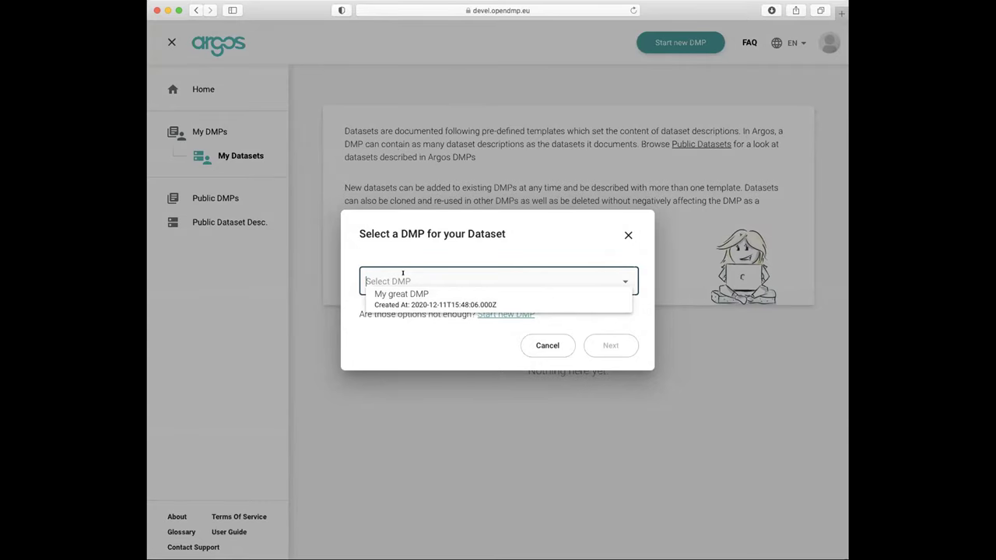
click(395, 295)
click(608, 345)
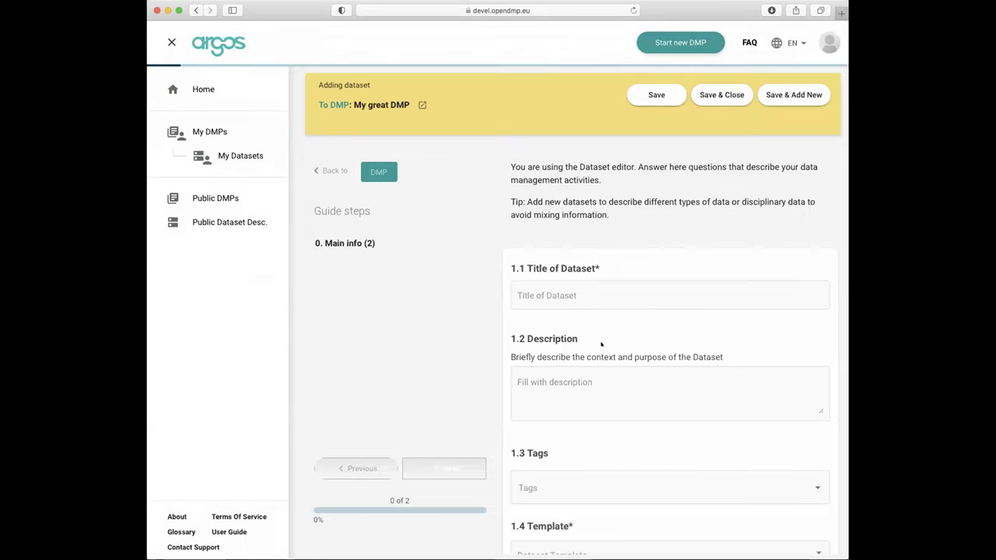
- Title the dataset "My first dataset" and enter a description beginning with "A lot of"
click(558, 293)
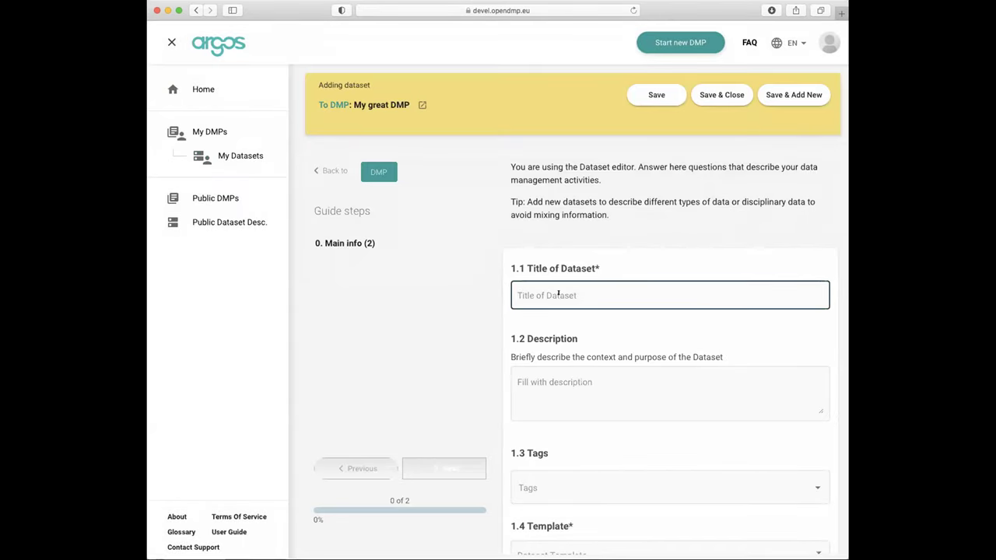
text(My fir)
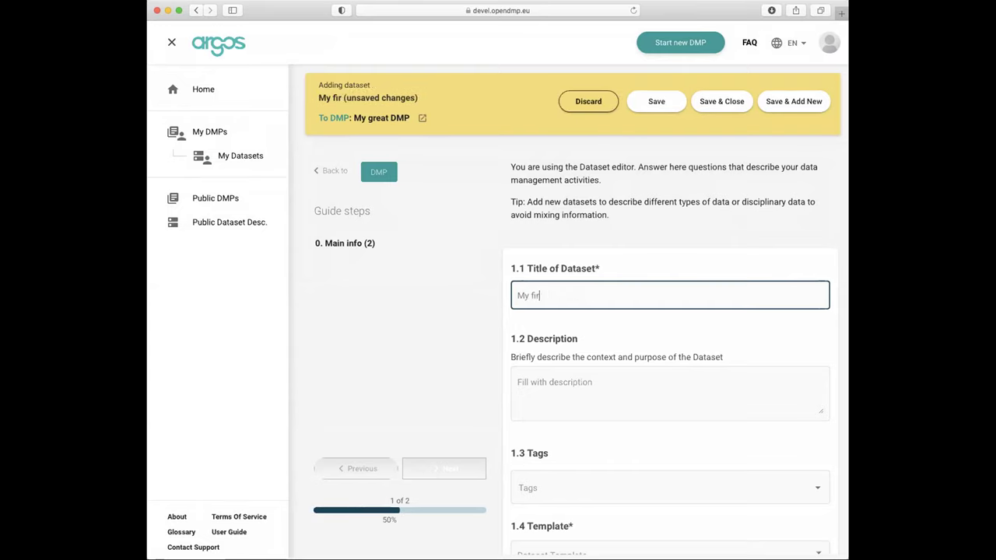
text(st dataset)
click(545, 389)
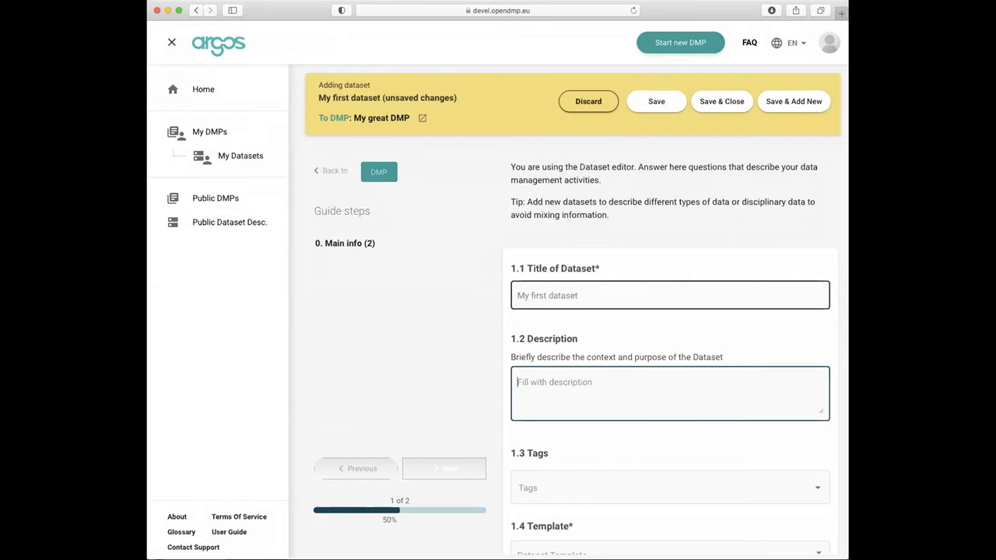
text(M)
key(BackSpace)
text(A lot of da)
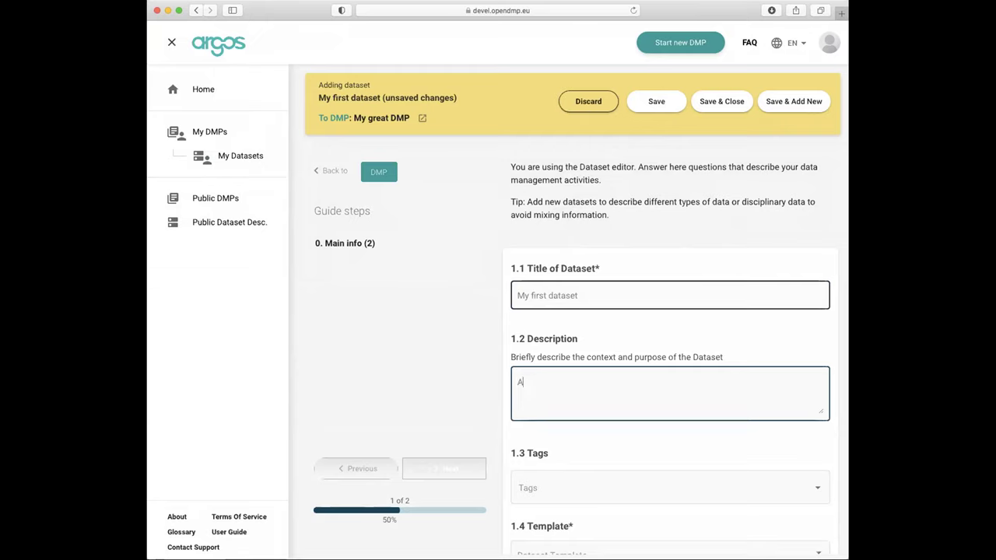
- Tag the dataset with "data" and assign it the CHIST-ERA template
click(521, 488)
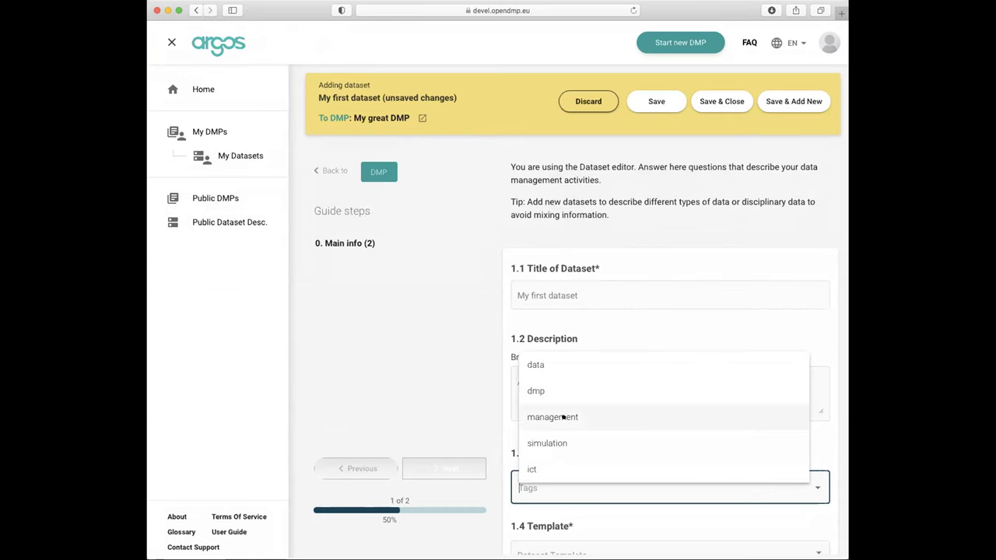
click(543, 358)
click(591, 546)
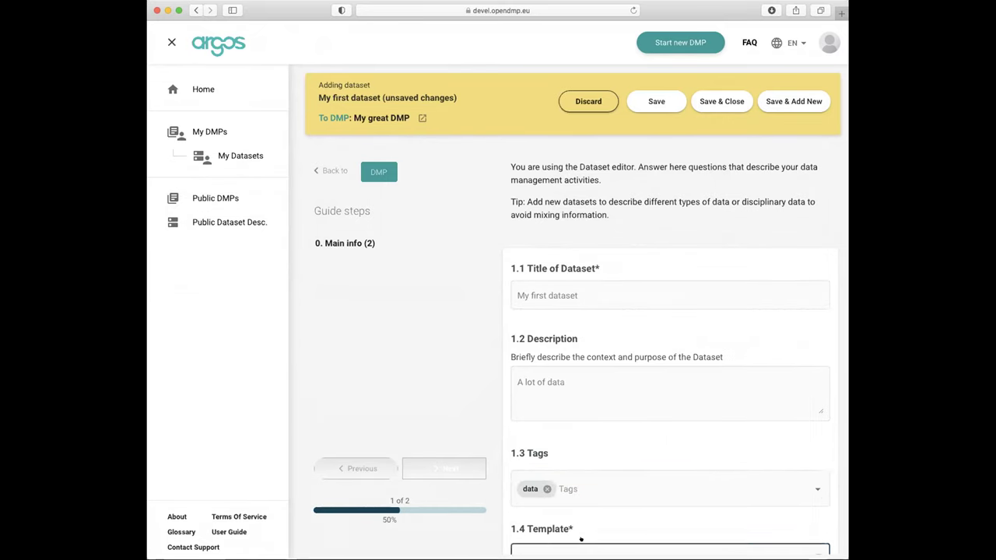
click(604, 540)
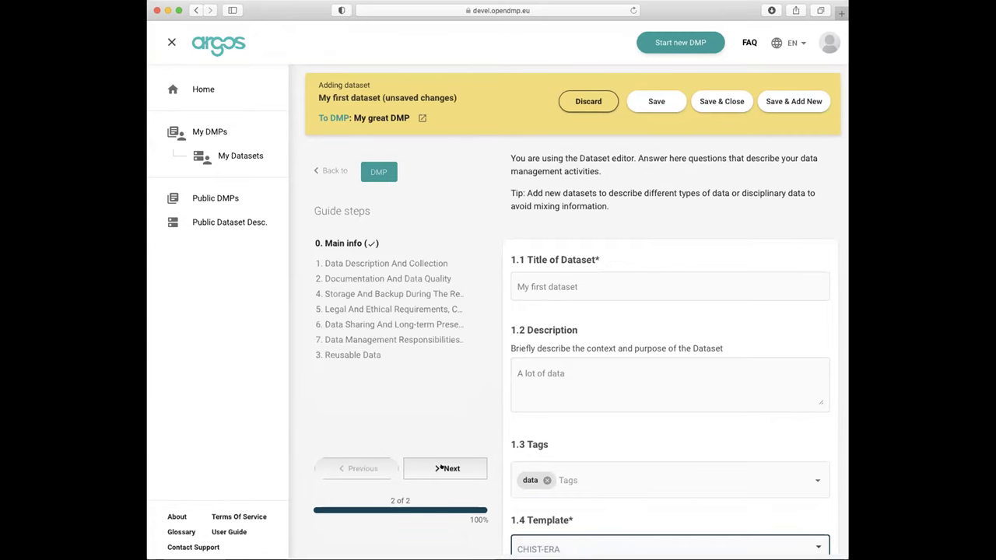
- Proceed from the main info to the template questions and go to section 3, Reusable Data, by way of section 7
click(439, 467)
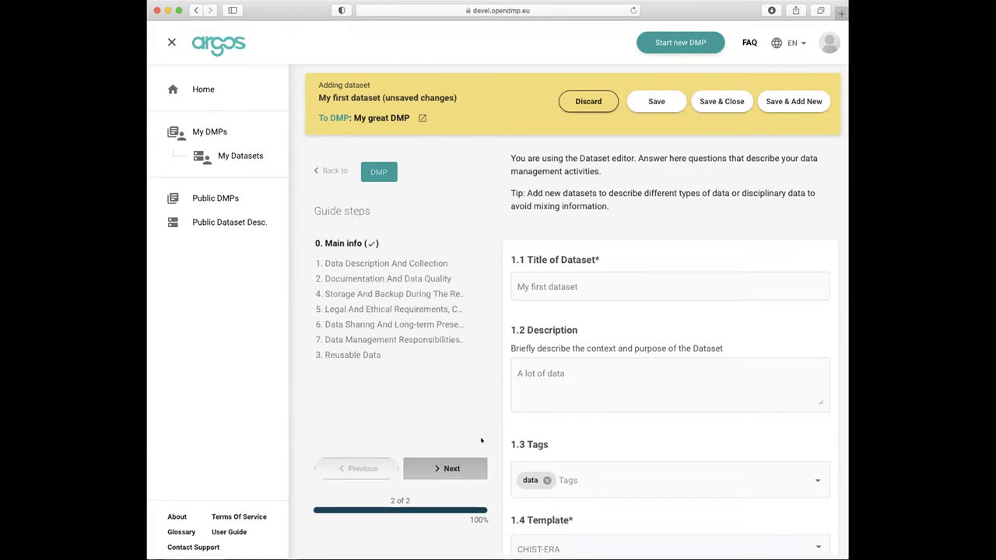
click(590, 405)
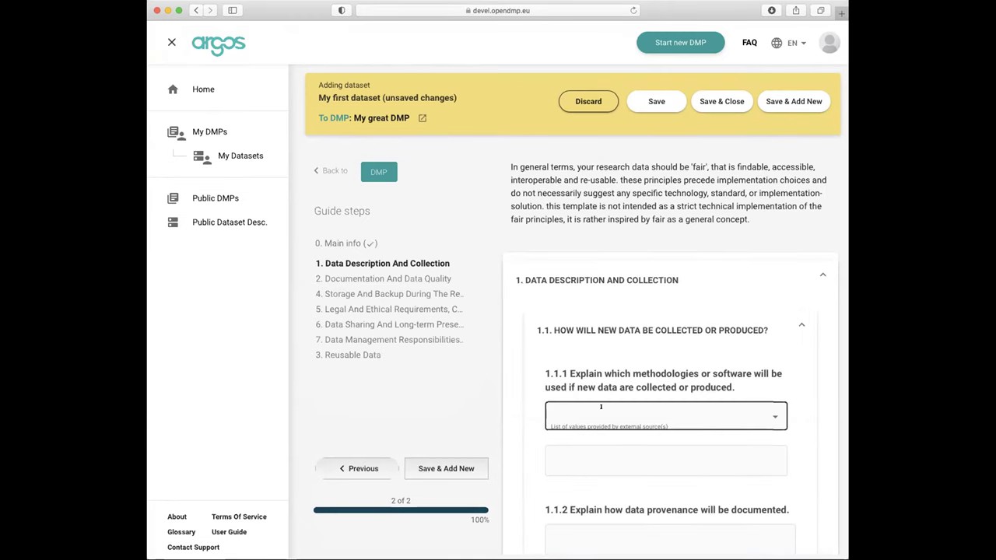
click(573, 371)
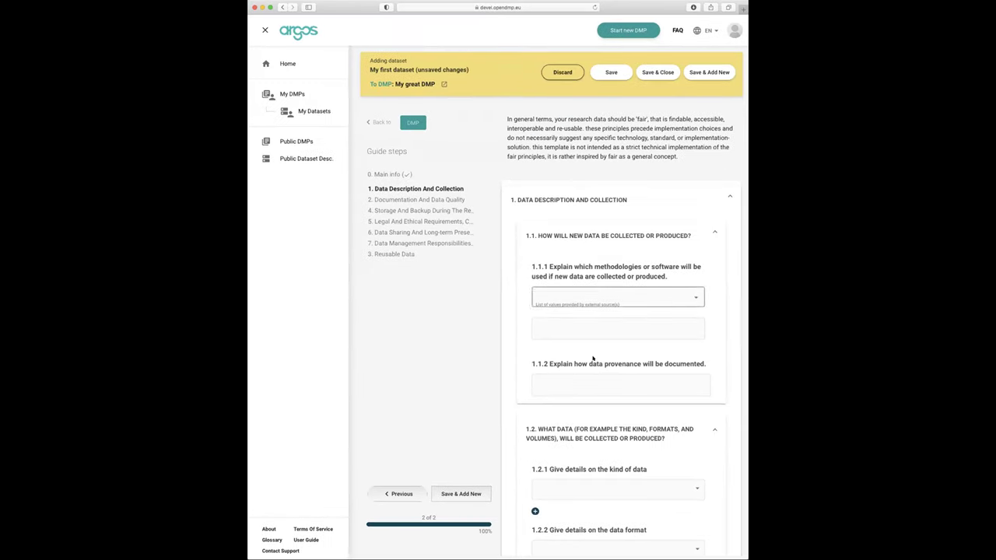
click(395, 244)
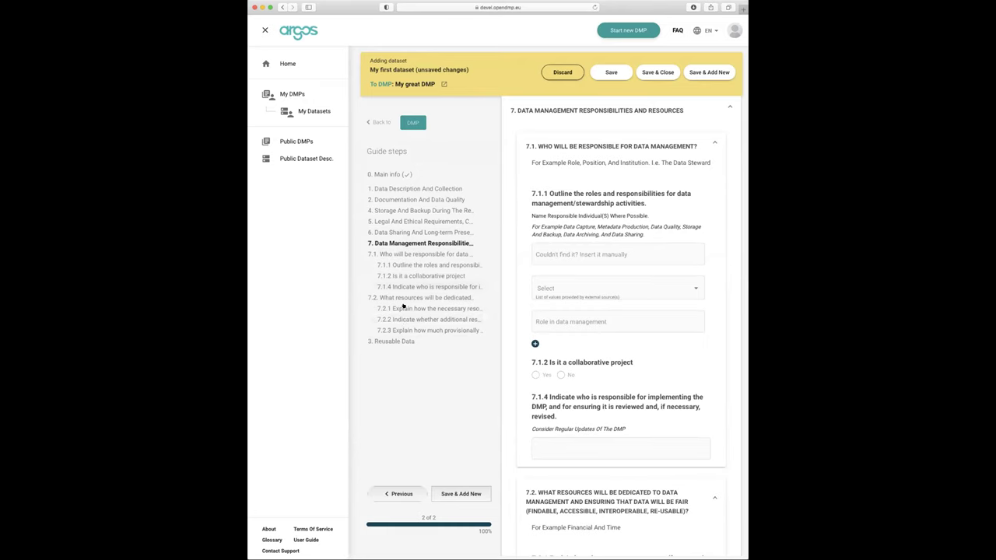
click(395, 340)
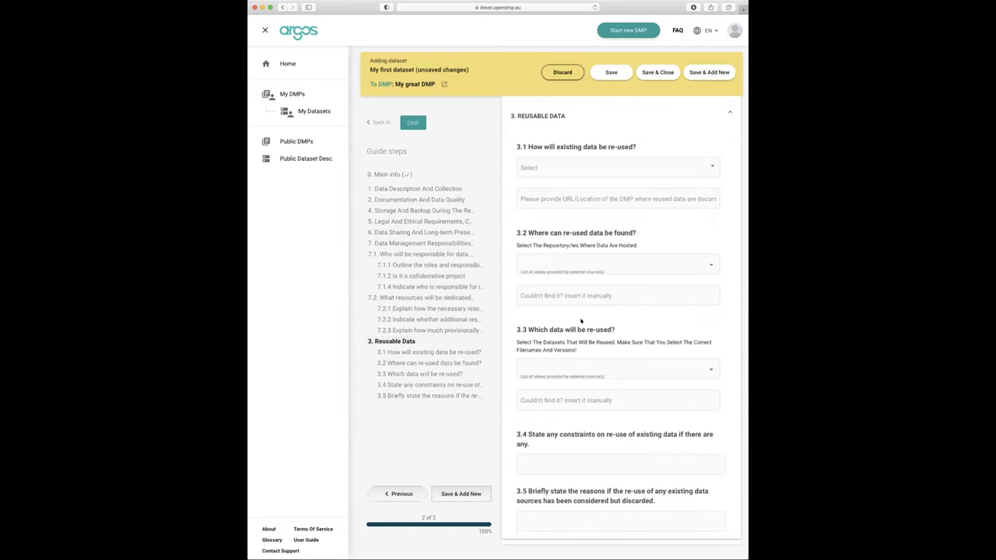
- Answer question 3.1 on how existing data will be re-used with "To compare and combine with other data"
click(570, 167)
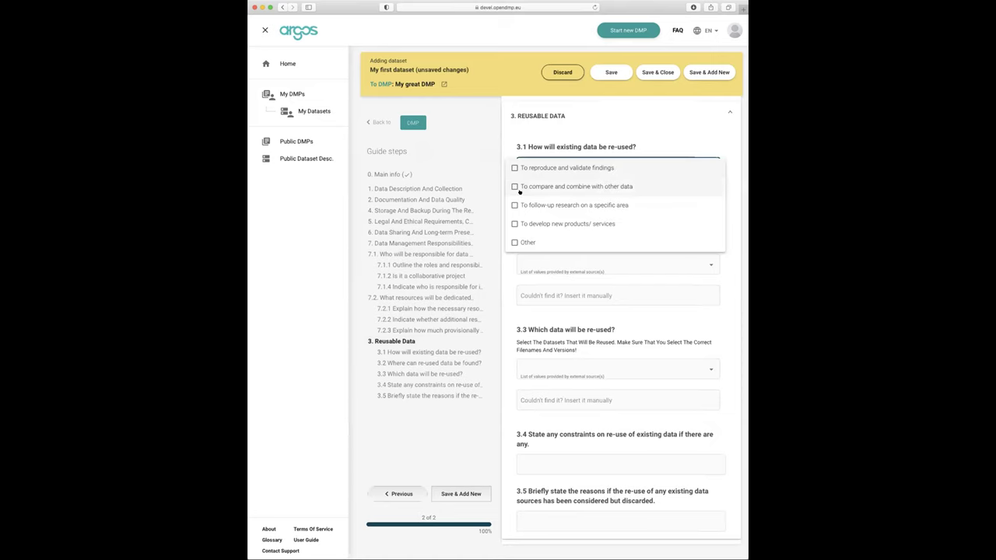
click(515, 187)
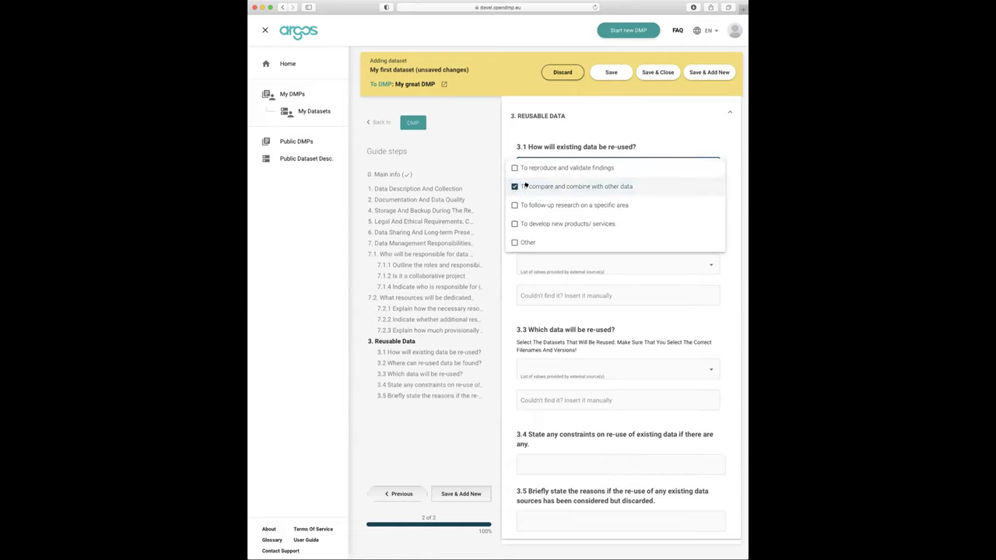
click(606, 140)
click(569, 210)
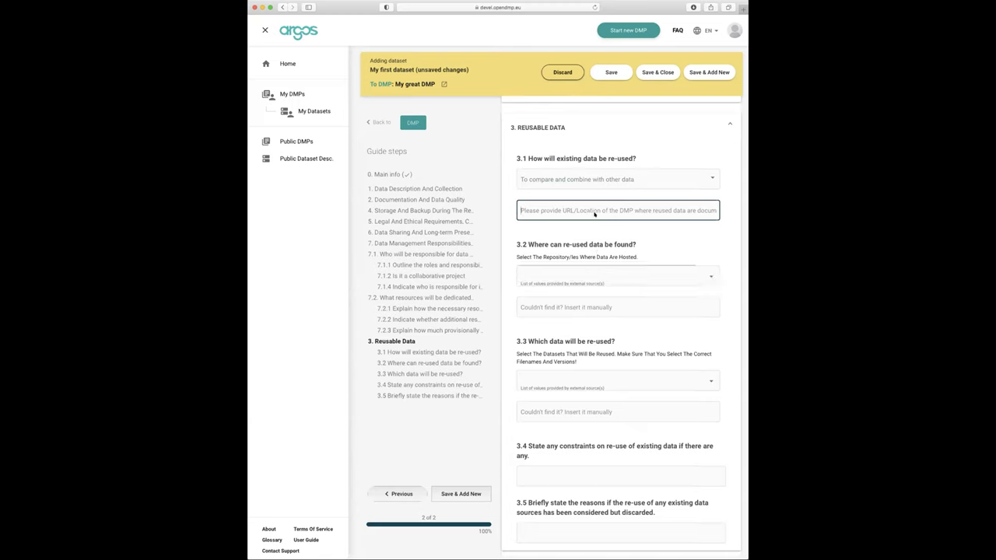
- Search the repositories for "HAL" in question 3.2 and select HAL - Université de Lille as the location of the re-used data
click(575, 272)
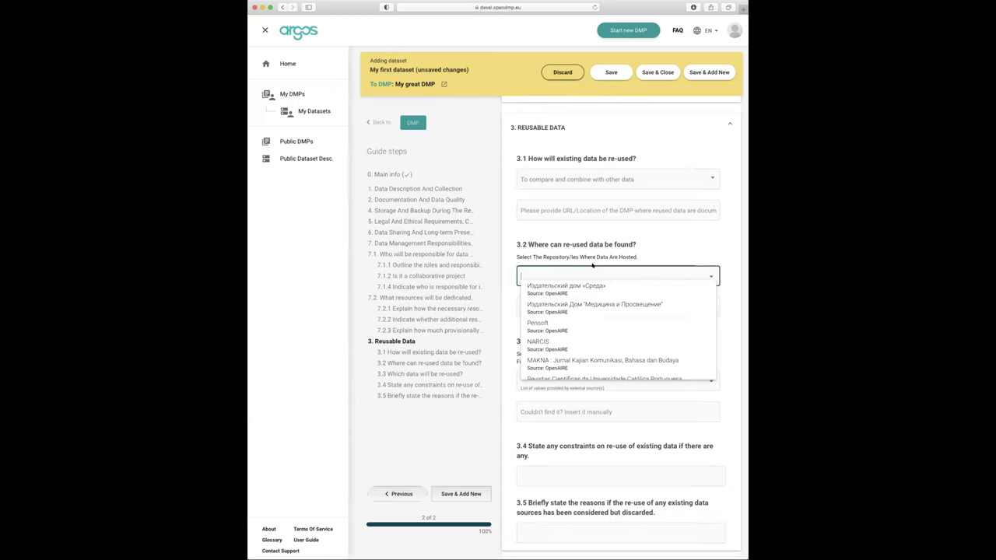
text(HAL)
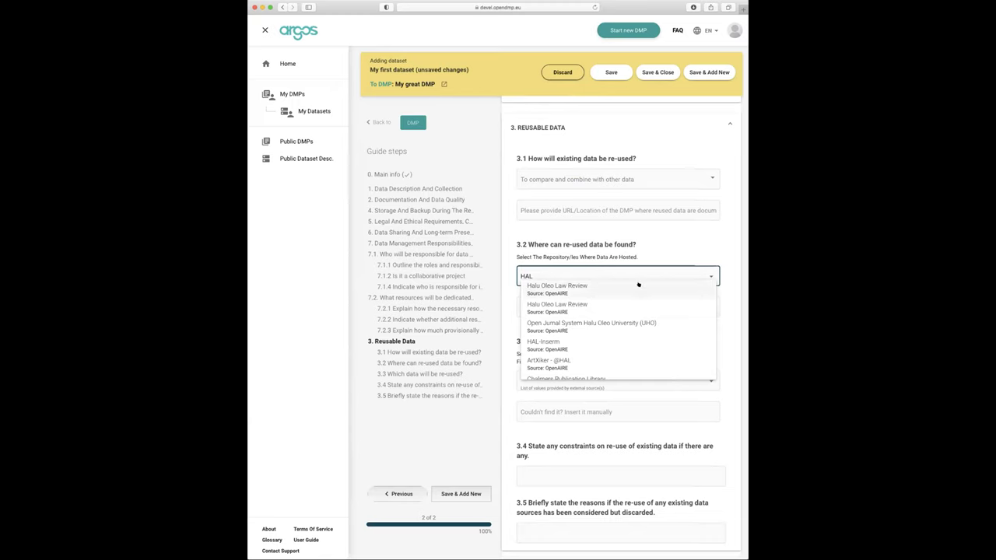
scroll(598, 353, down, 5)
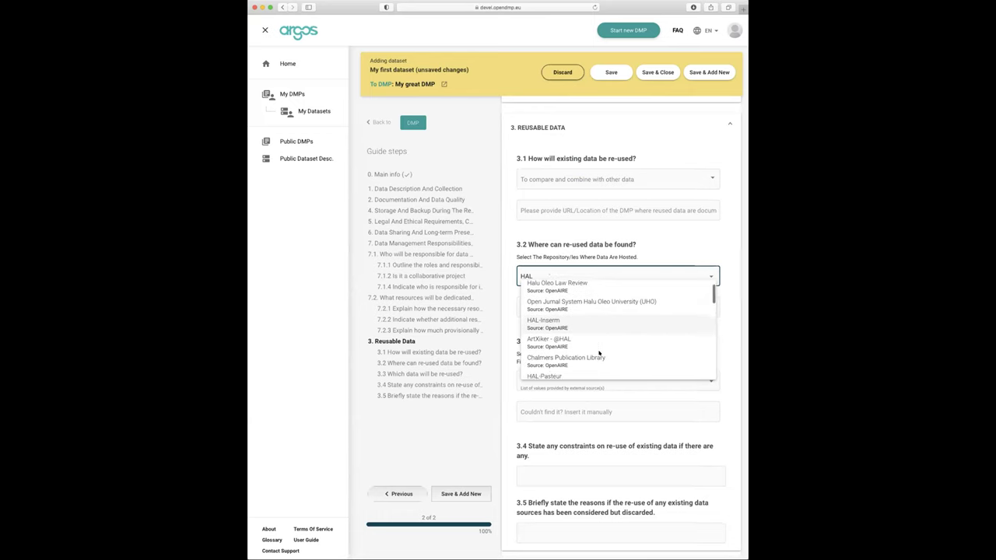
scroll(599, 353, down, 5)
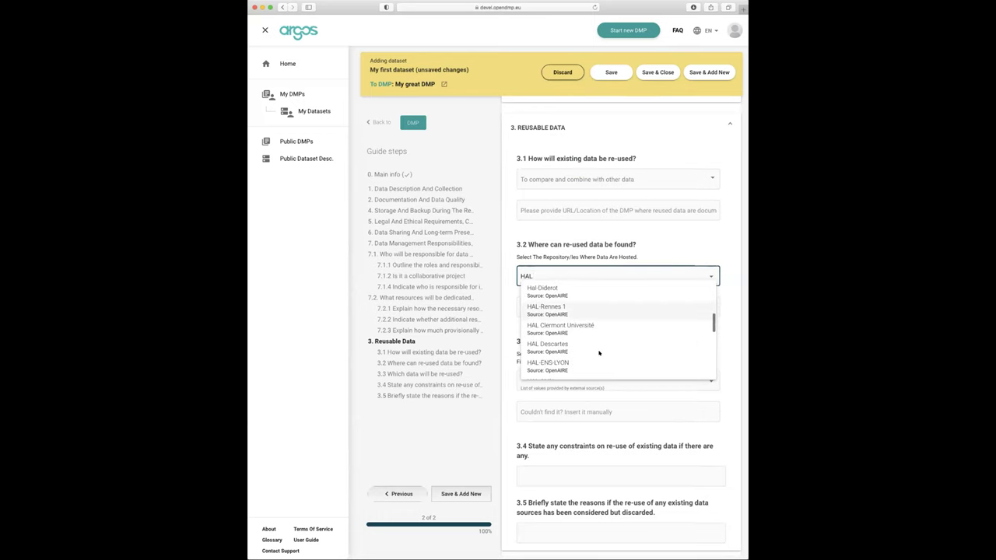
scroll(598, 353, down, 5)
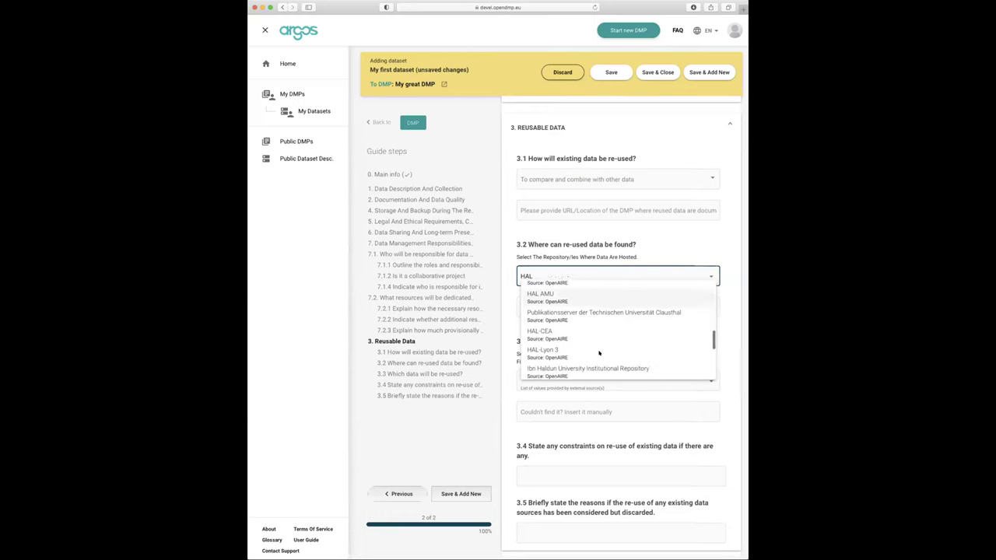
scroll(598, 353, down, 3)
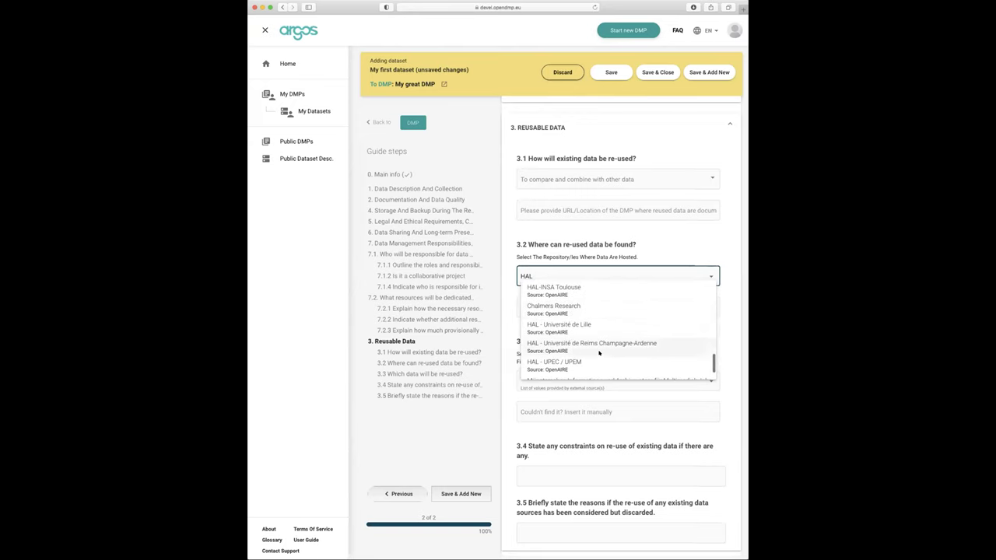
scroll(599, 352, up, 4)
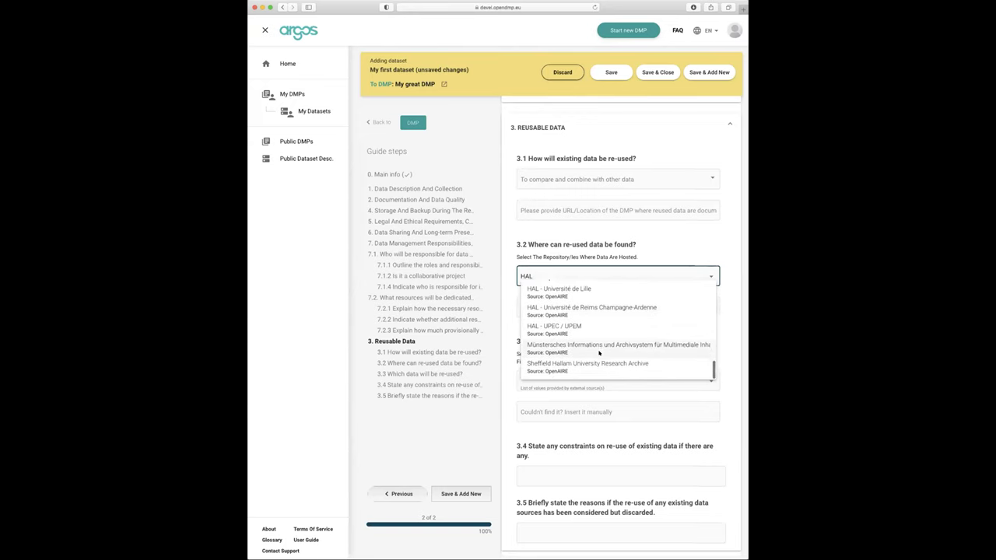
scroll(599, 352, up, 2)
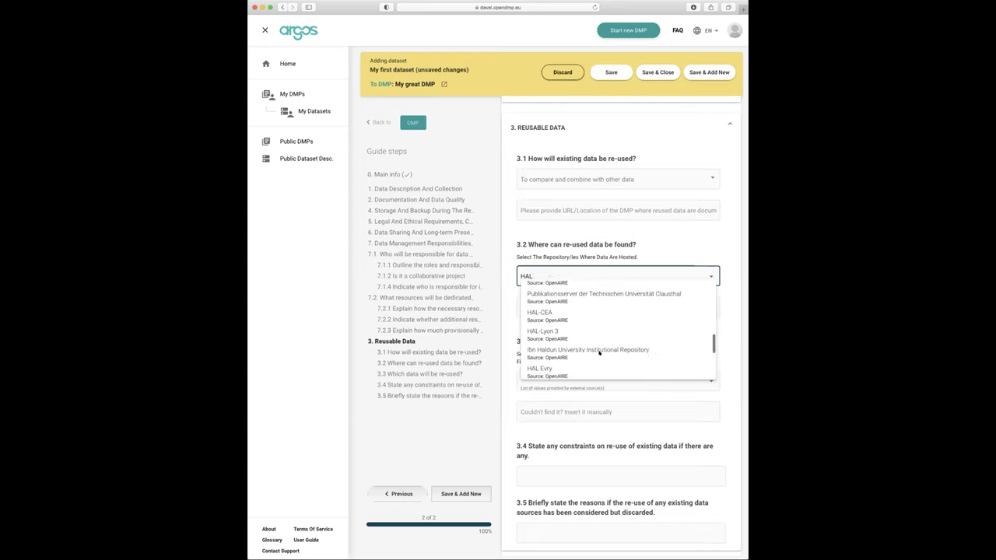
scroll(598, 353, down, 2)
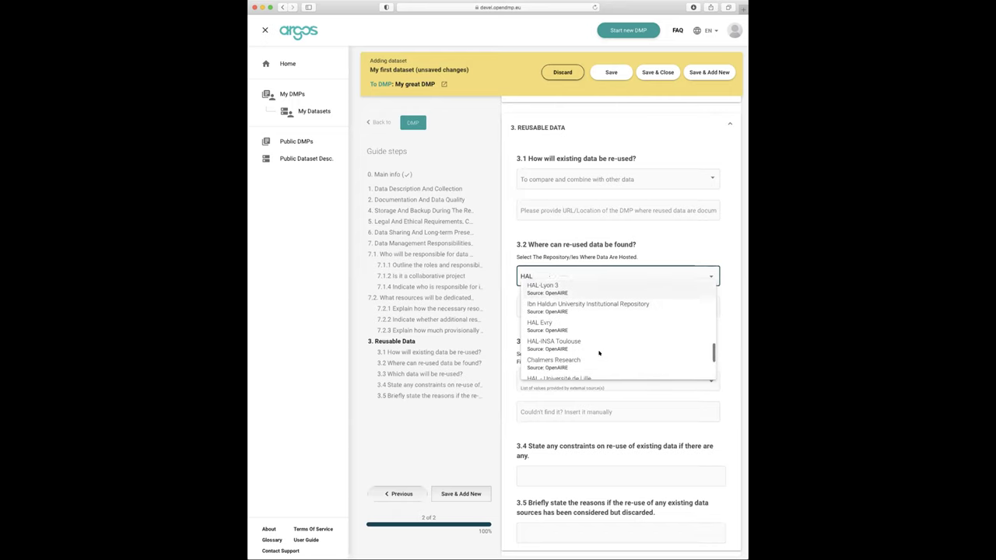
click(585, 352)
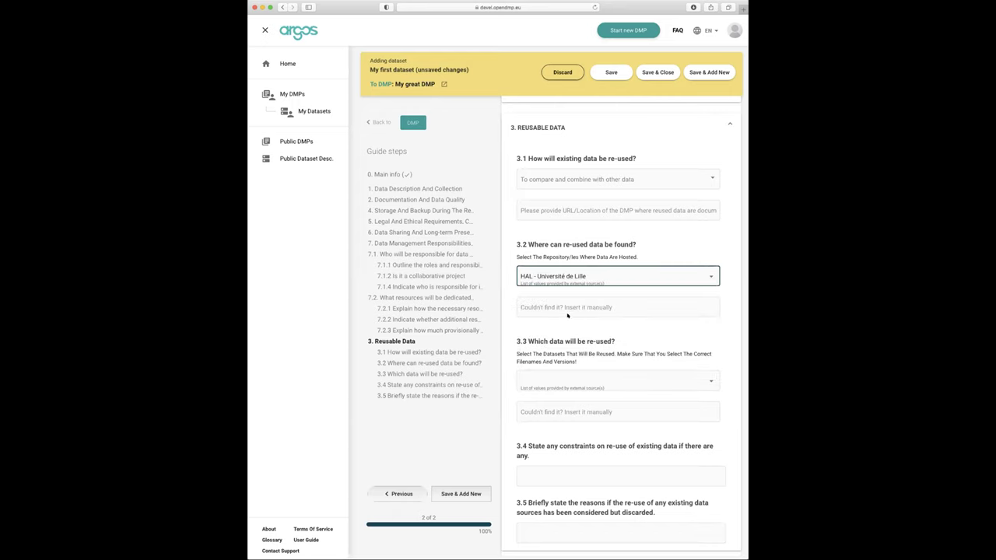
- Check the dataset choices for question 3.3 and open explore.openaire.eu in a new browser tab
click(568, 379)
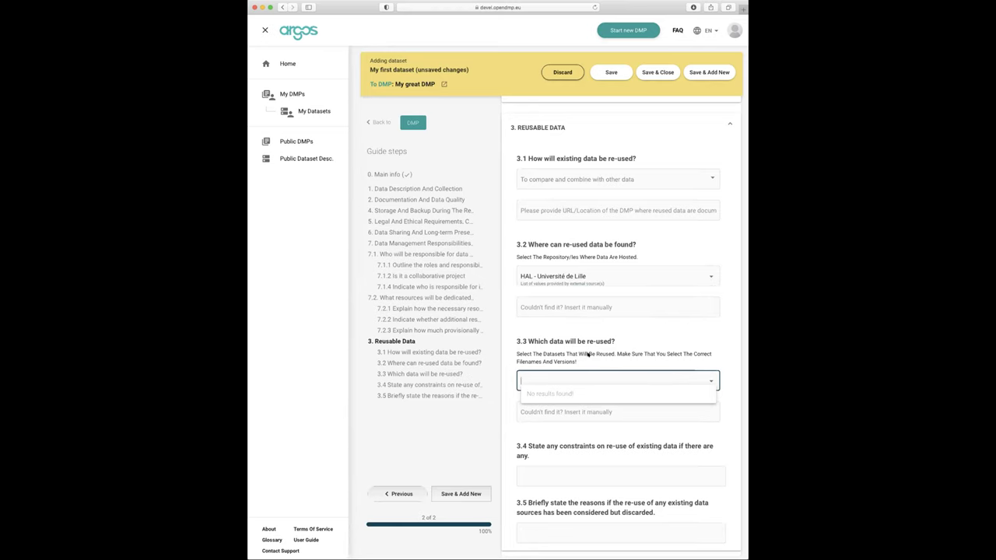
key(super+t)
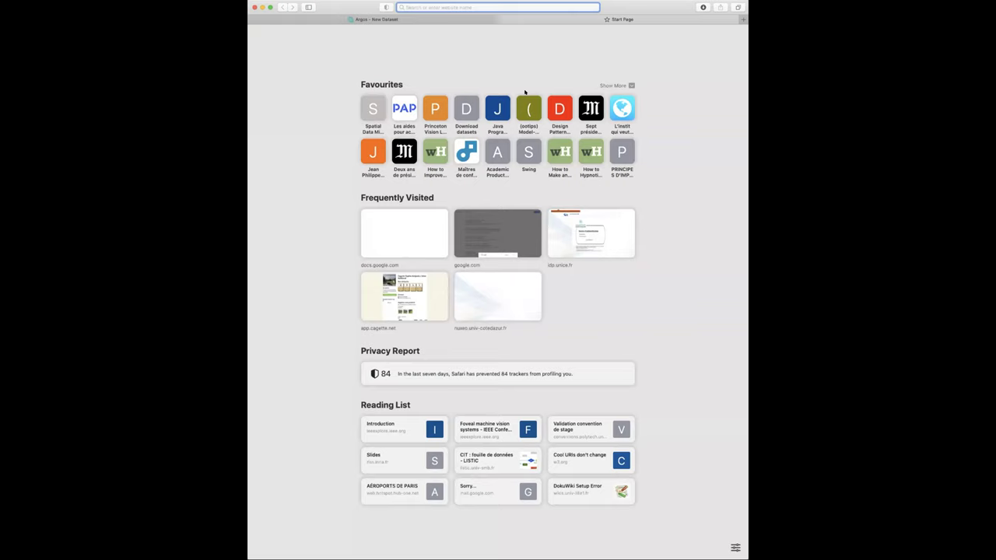
text(explore.openaire.eu)
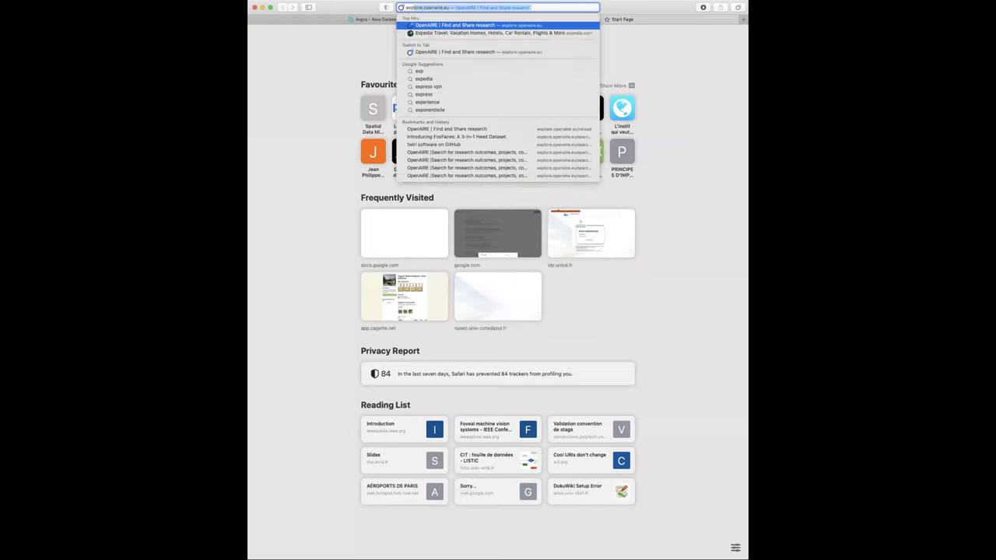
key(Return)
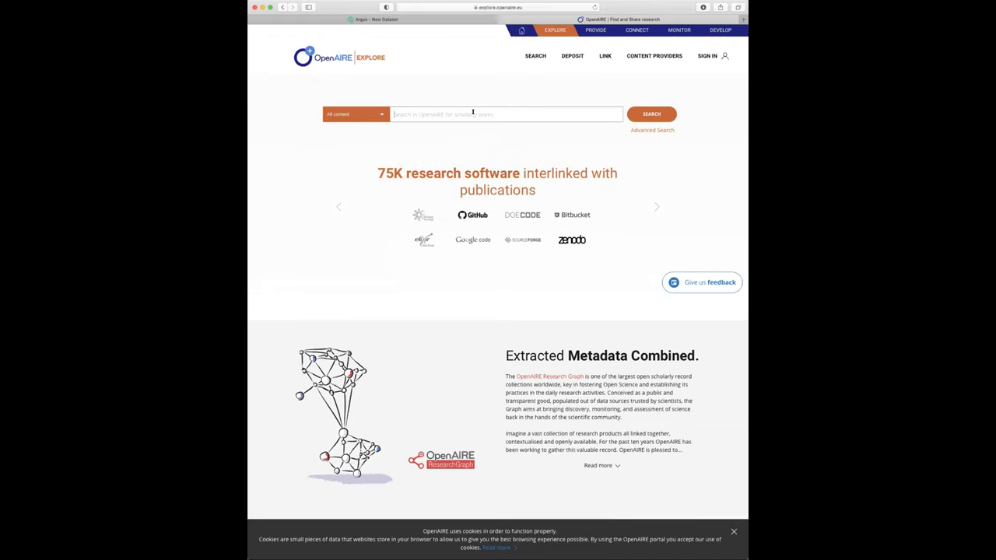
- Search all content in OpenAIRE Explore for "computer science"
text(comm)
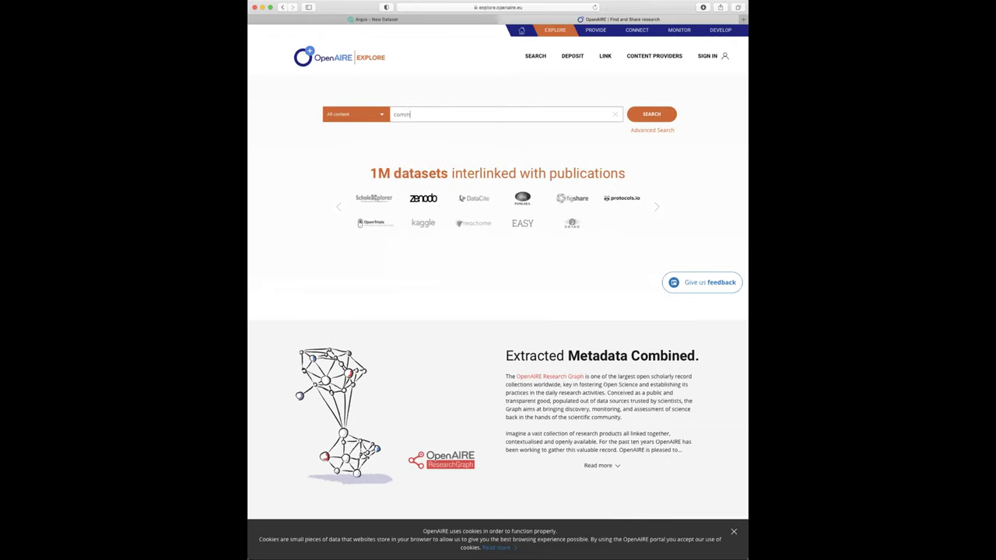
key(BackSpace)
text(u)
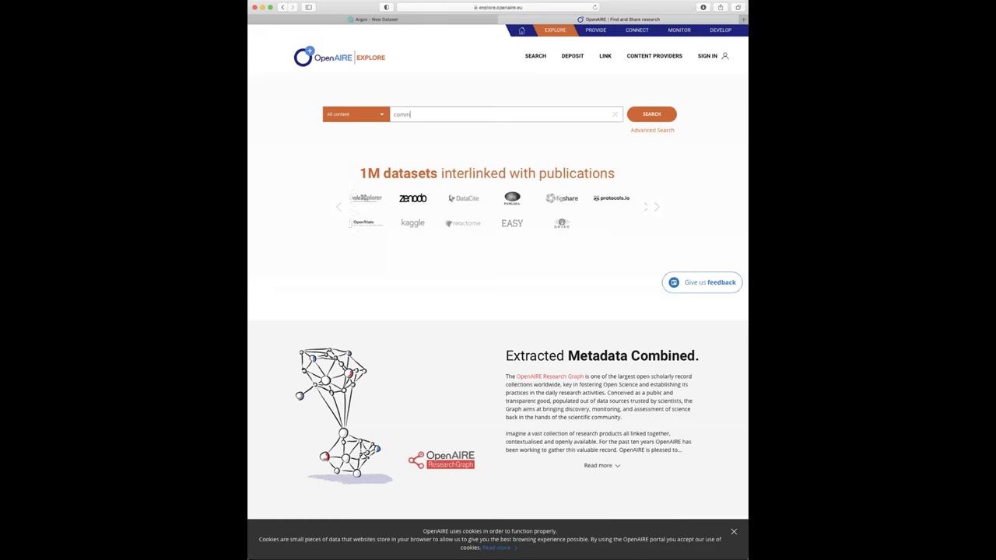
text(ter sc)
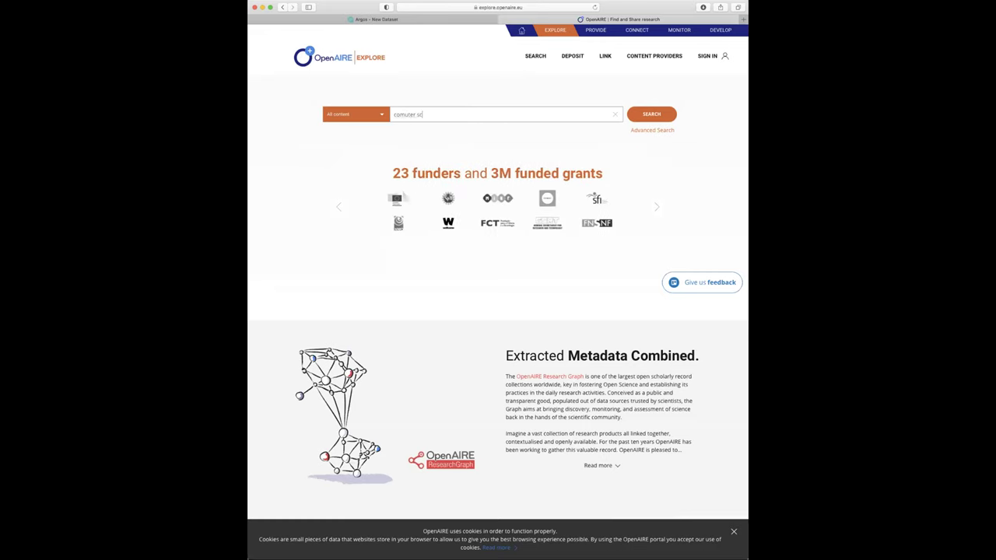
key(BackSpace)
key(BackSpace)
key(BackSpace)
key(BackSpace)
key(BackSpace)
key(BackSpace)
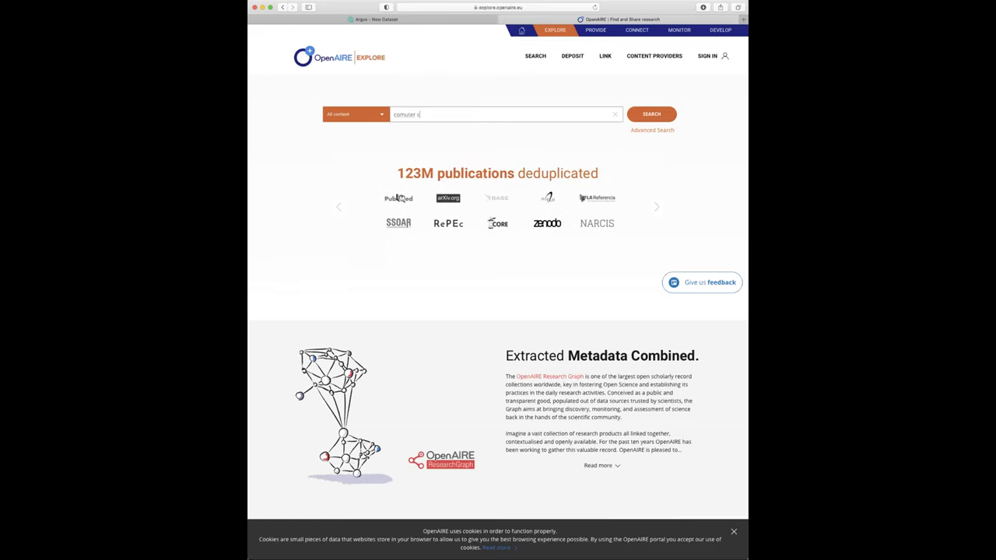
text(pute)
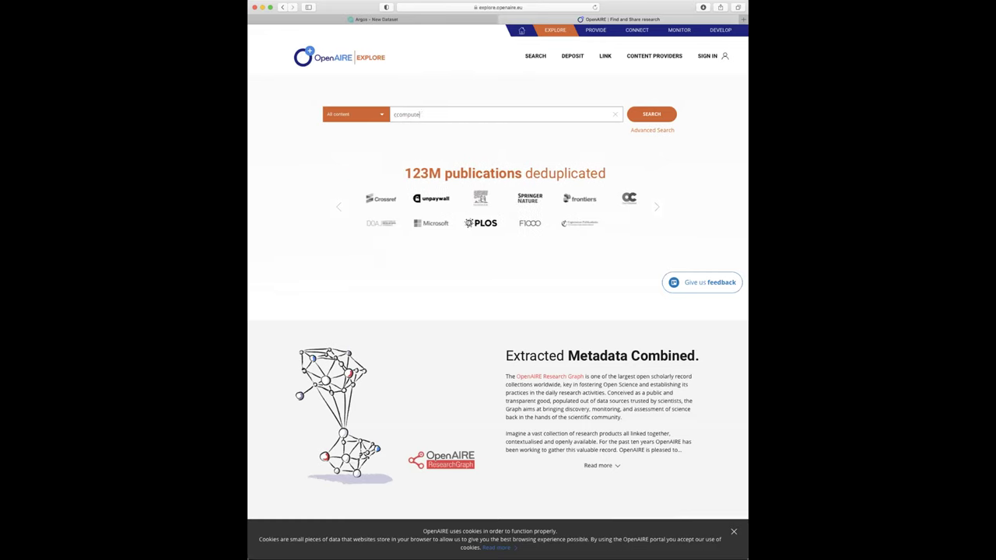
text(r science)
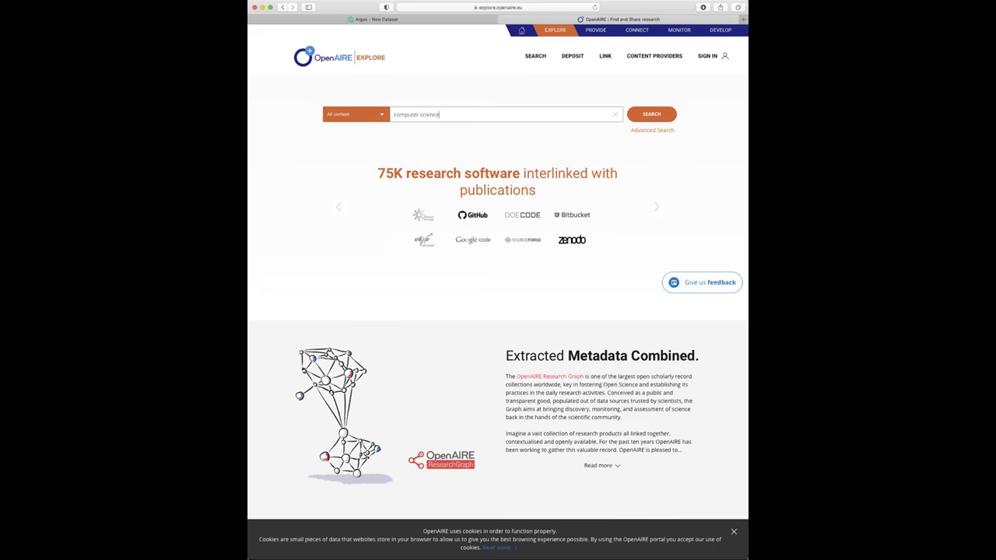
key(Return)
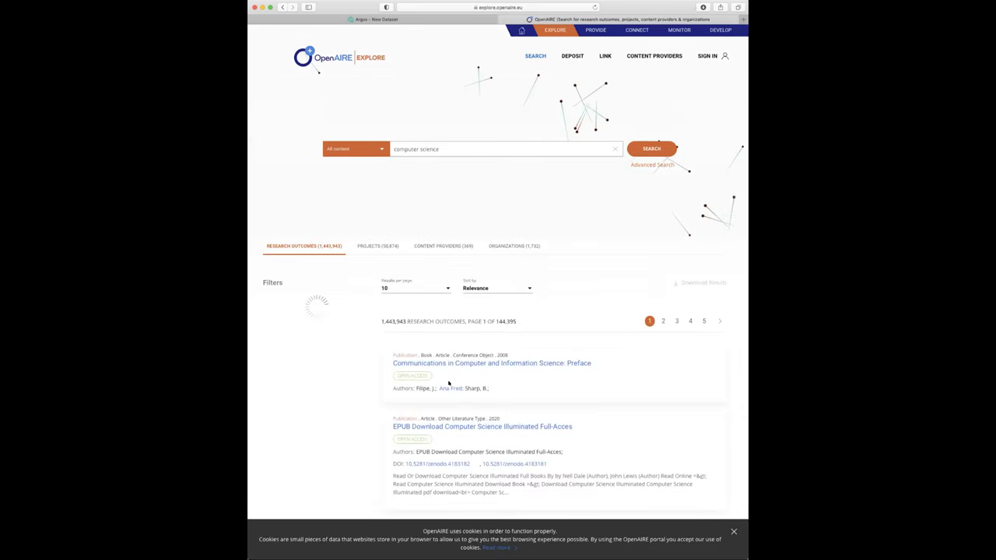
- Filter the search results to the Research data type and look over the datasets listed
scroll(458, 387, down, 1)
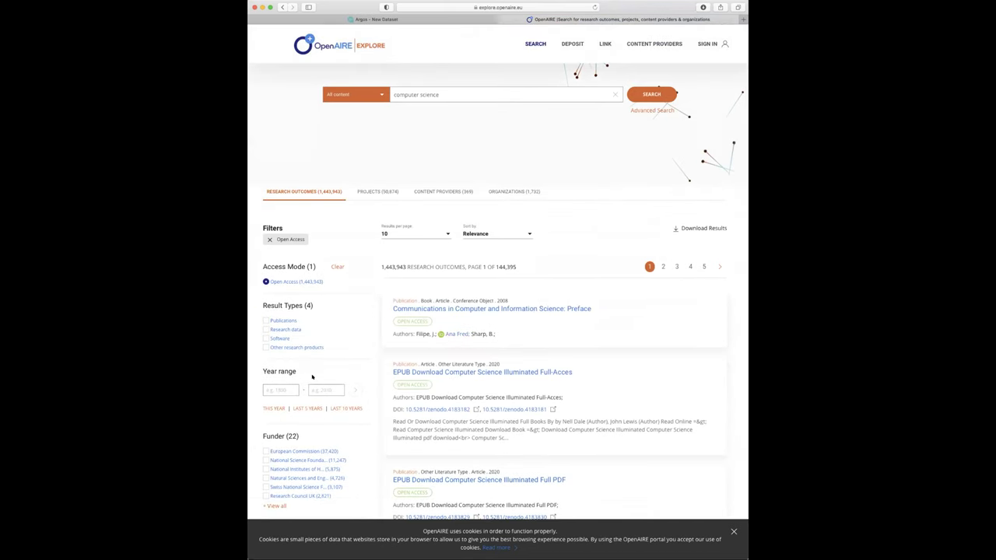
click(265, 332)
scroll(280, 374, down, 2)
scroll(336, 372, down, 1)
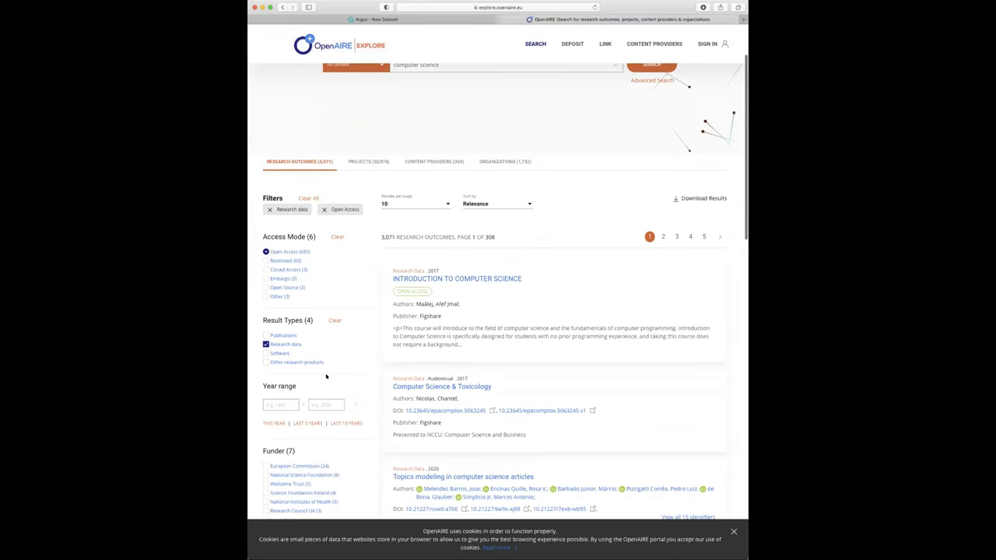
scroll(326, 376, down, 1)
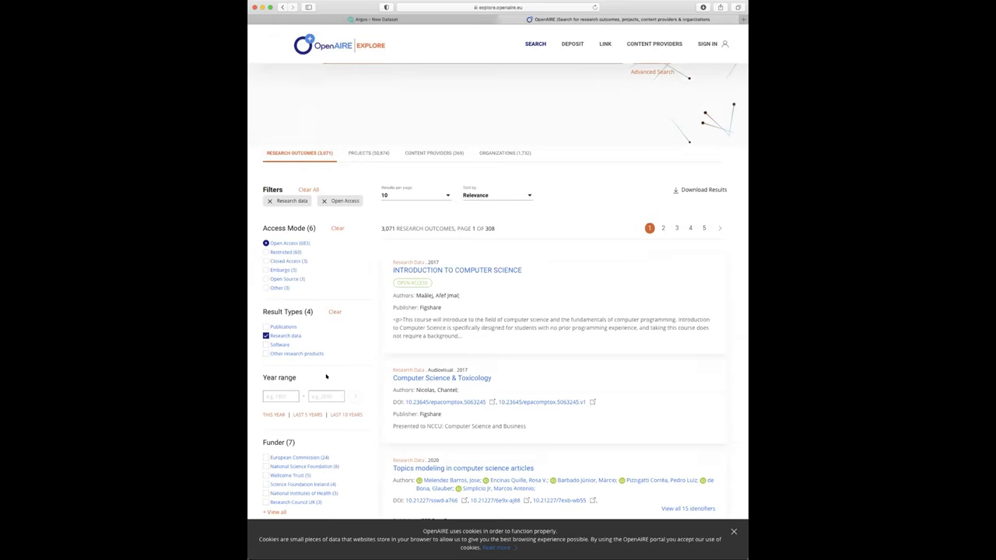
- Open the Computer Science & Toxicology record from the search results and check what its research data can be linked to
scroll(326, 377, down, 1)
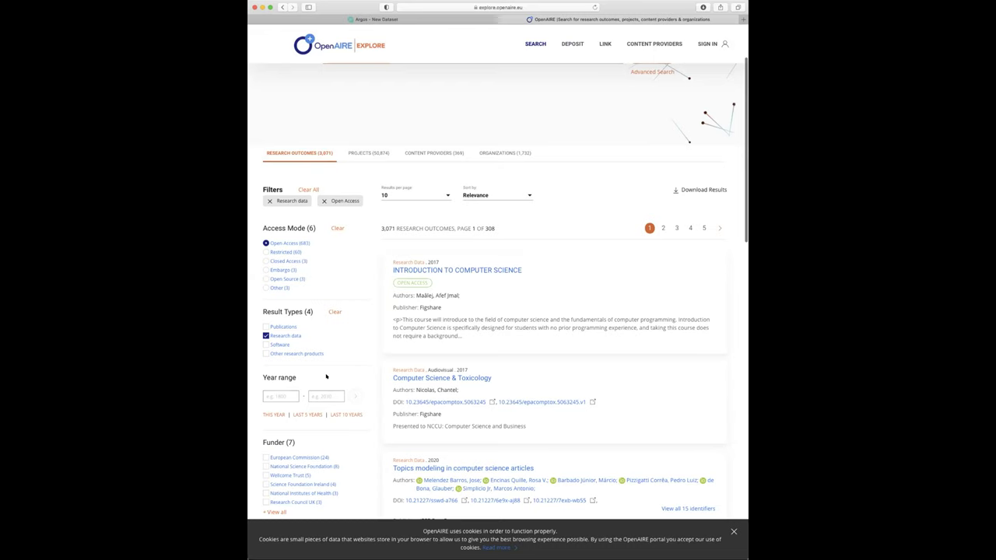
scroll(326, 376, down, 2)
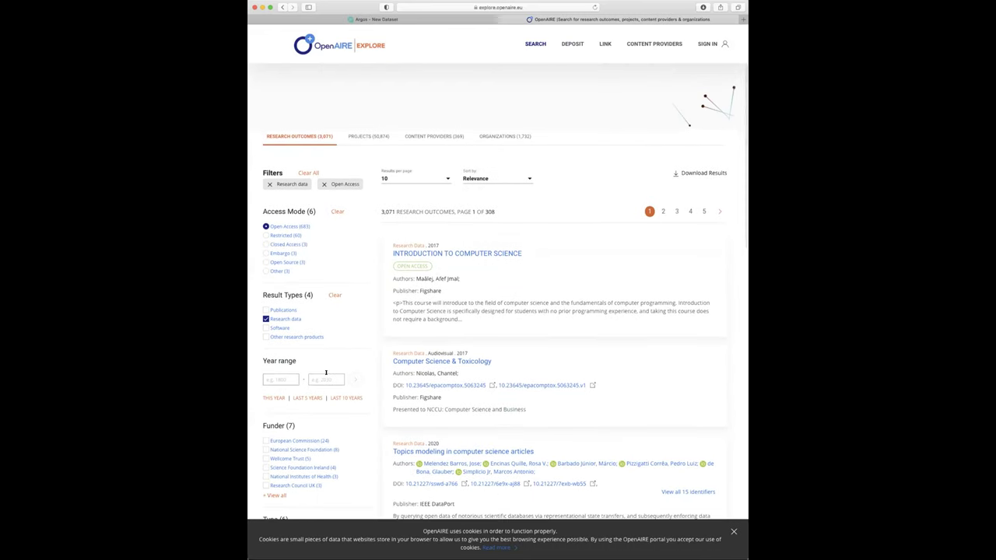
click(447, 361)
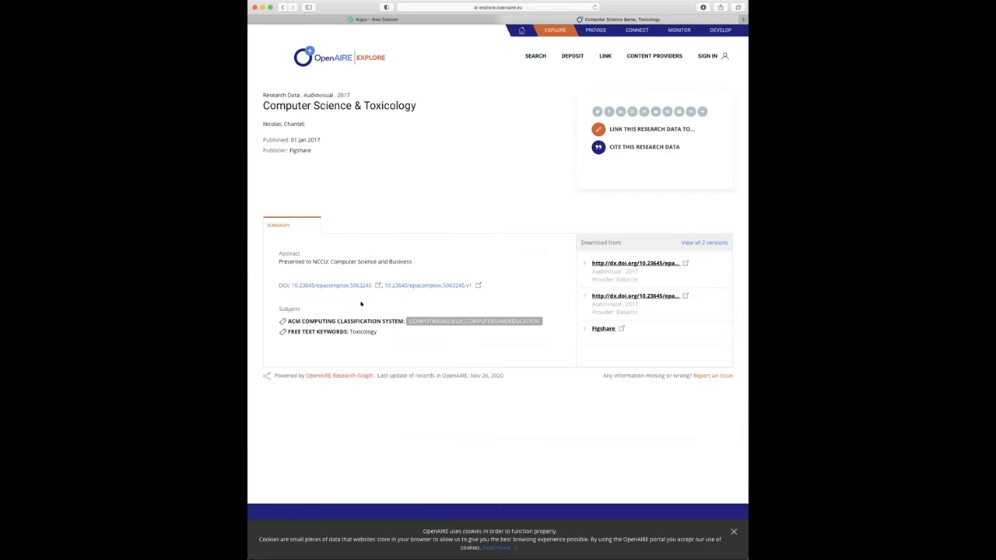
click(616, 130)
click(510, 156)
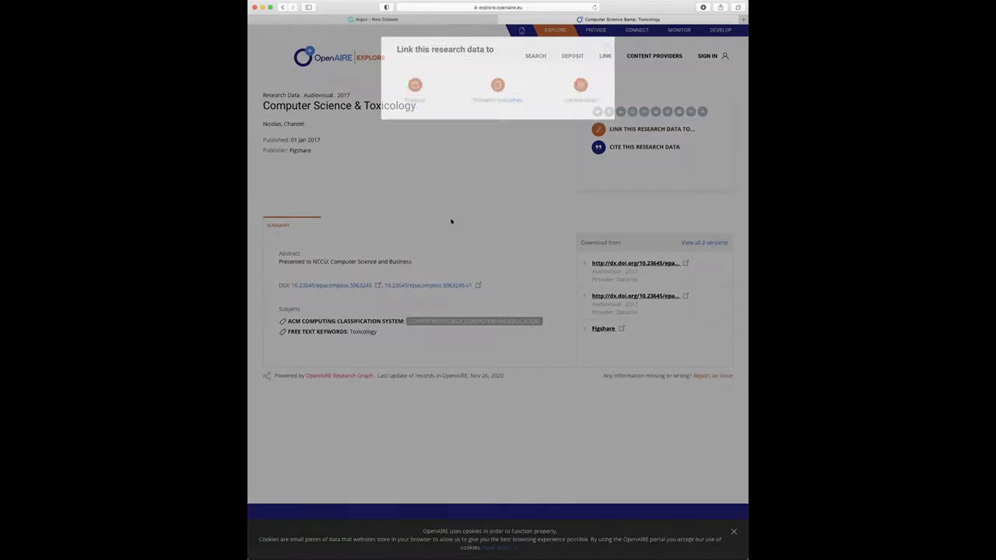
- Follow the record's first DOI to figshare, look over the dataset's details there, and return to the OpenAIRE record
click(319, 286)
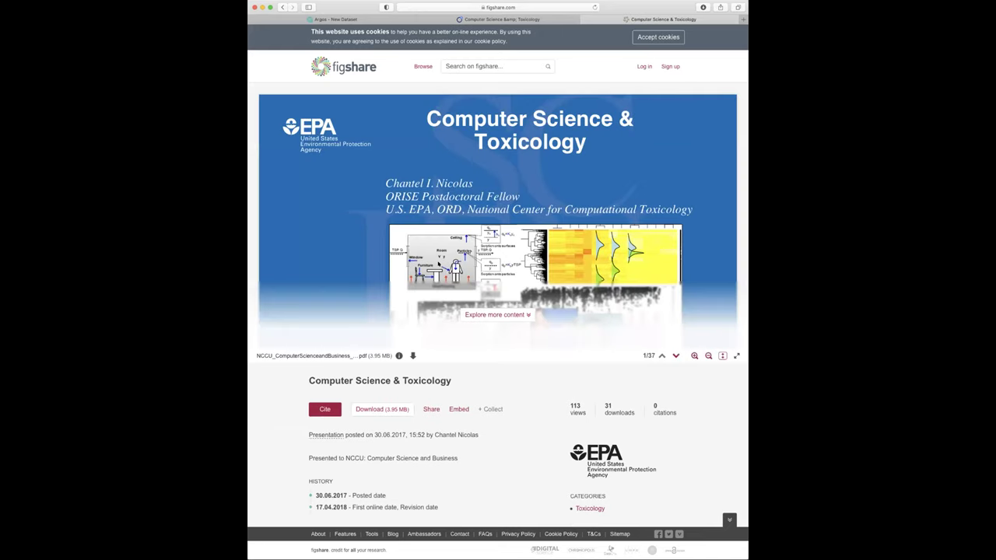
scroll(438, 263, down, 3)
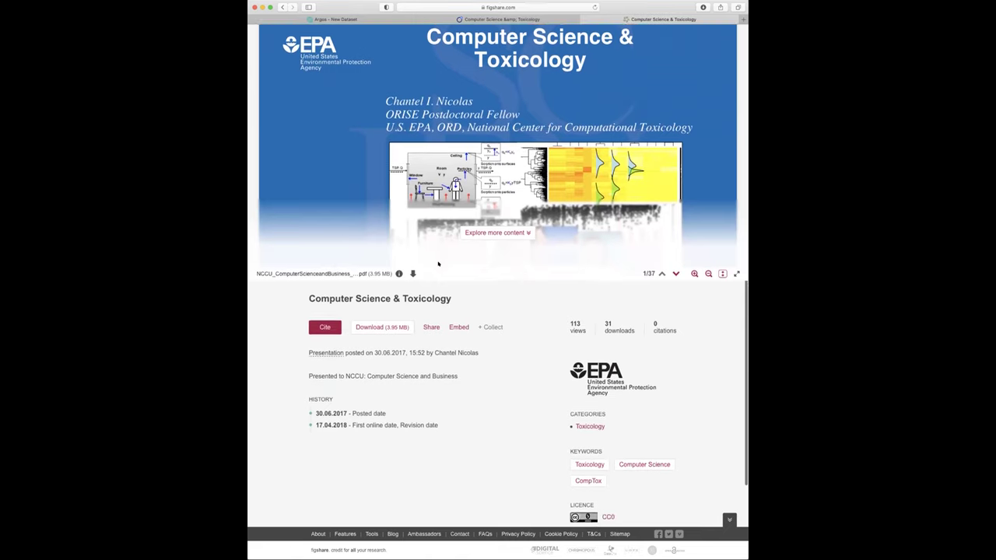
scroll(438, 264, down, 1)
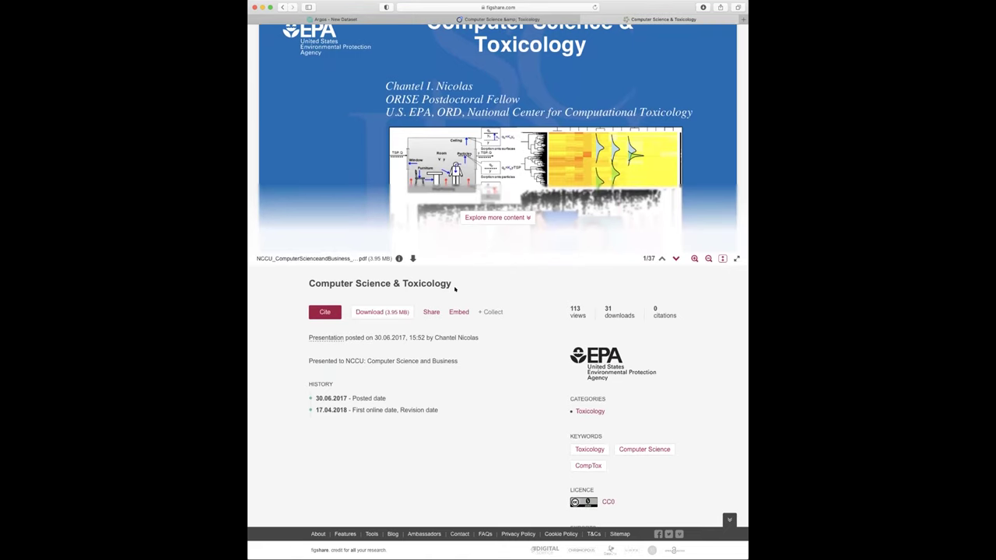
scroll(455, 289, up, 2)
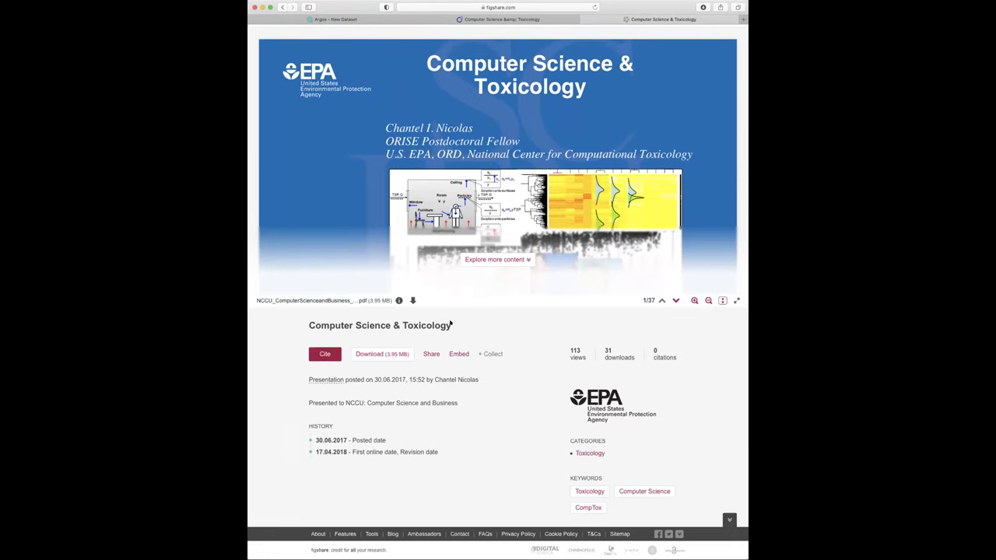
key(super+w)
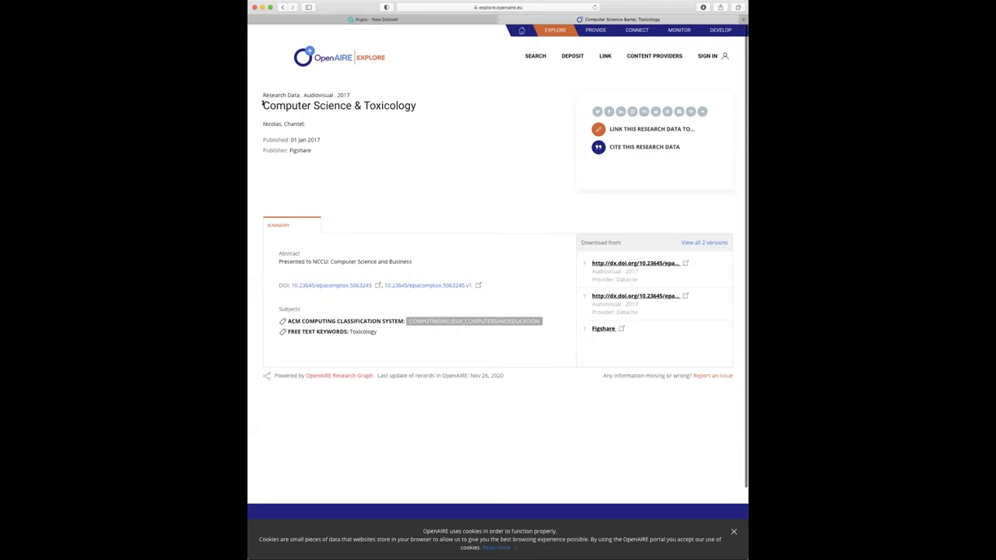
- Copy the record's title, search for "Computer Science & Toxicology" in question 3.3 in Argos, and select INTRODUCTION TO COMPUTER SCIENCE
drag(262, 105, 417, 104)
key(super+c)
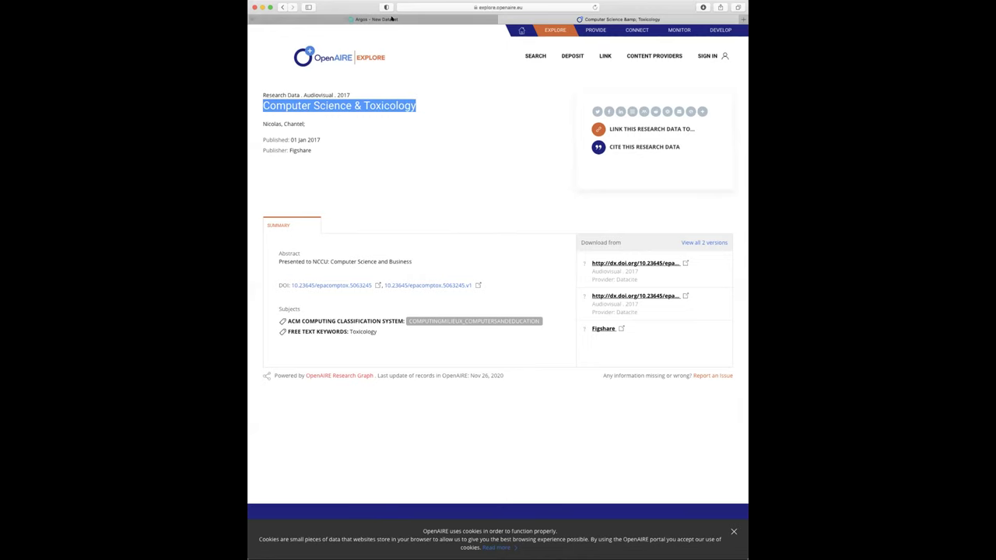
click(377, 19)
key(super+v)
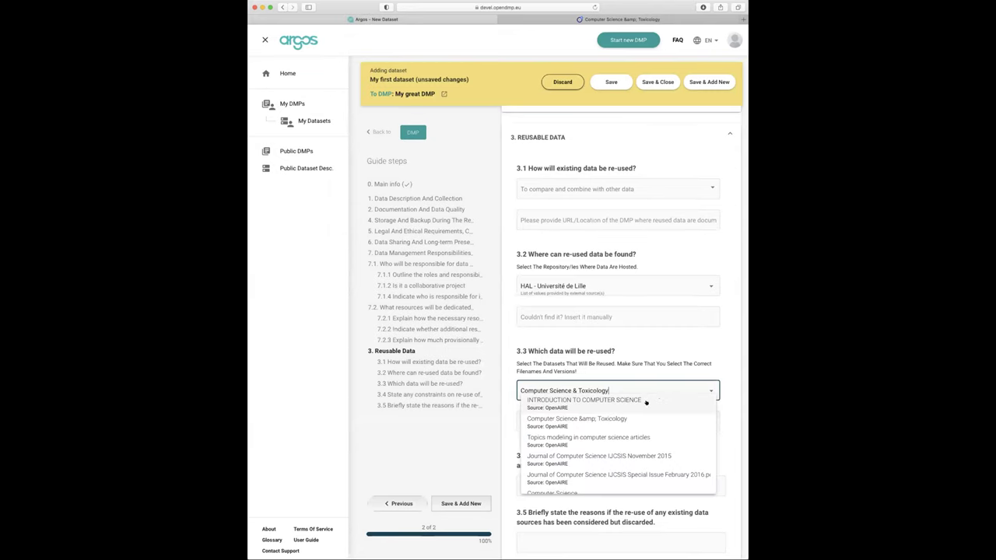
click(632, 399)
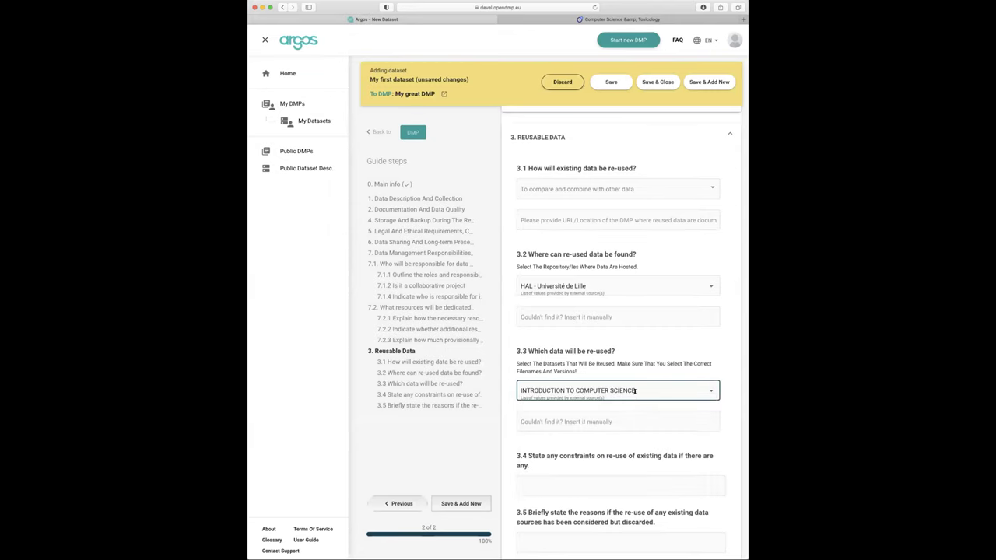